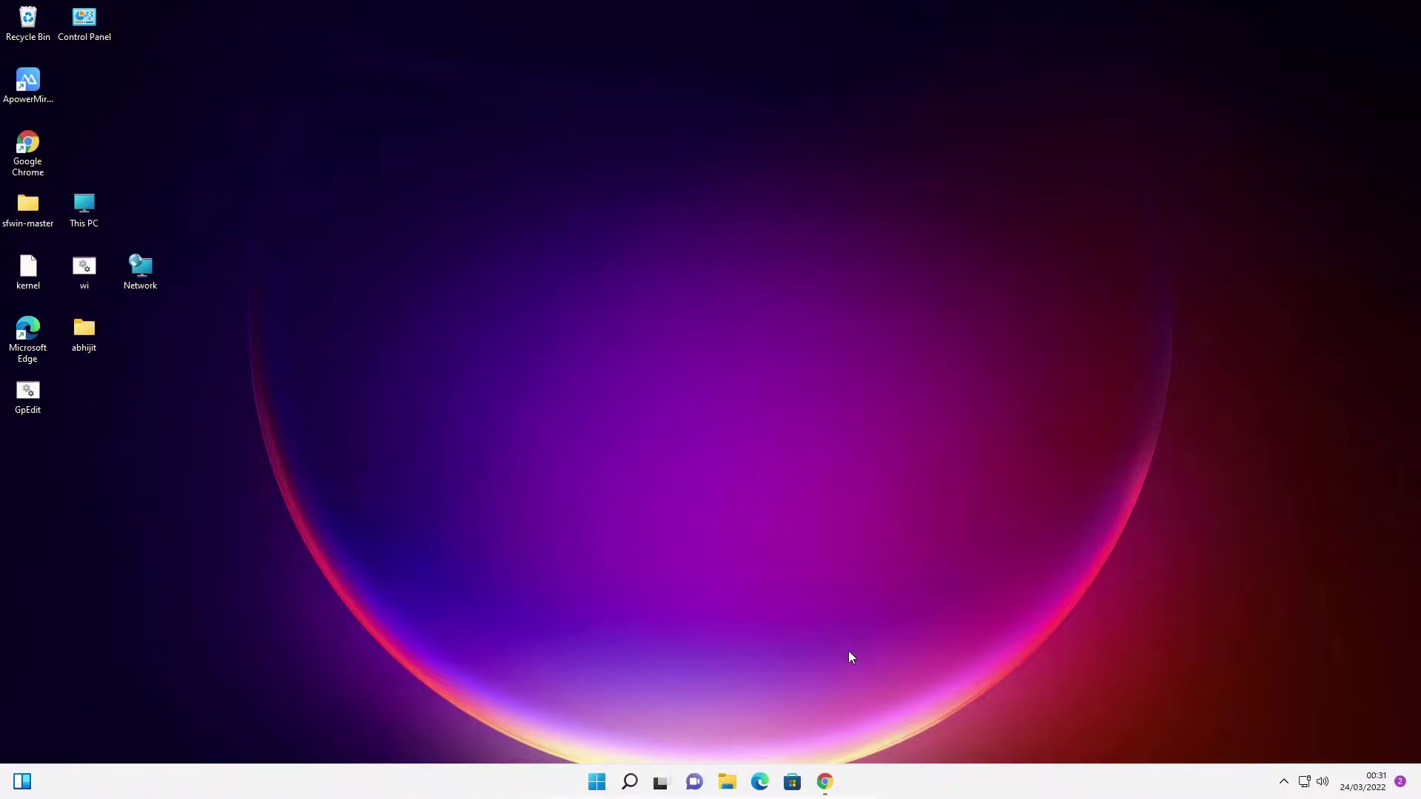
# Rerun the 'oracle java' search in Chrome and open the Java Software | Oracle India result in a new tab.
pyautogui.click(826, 783)
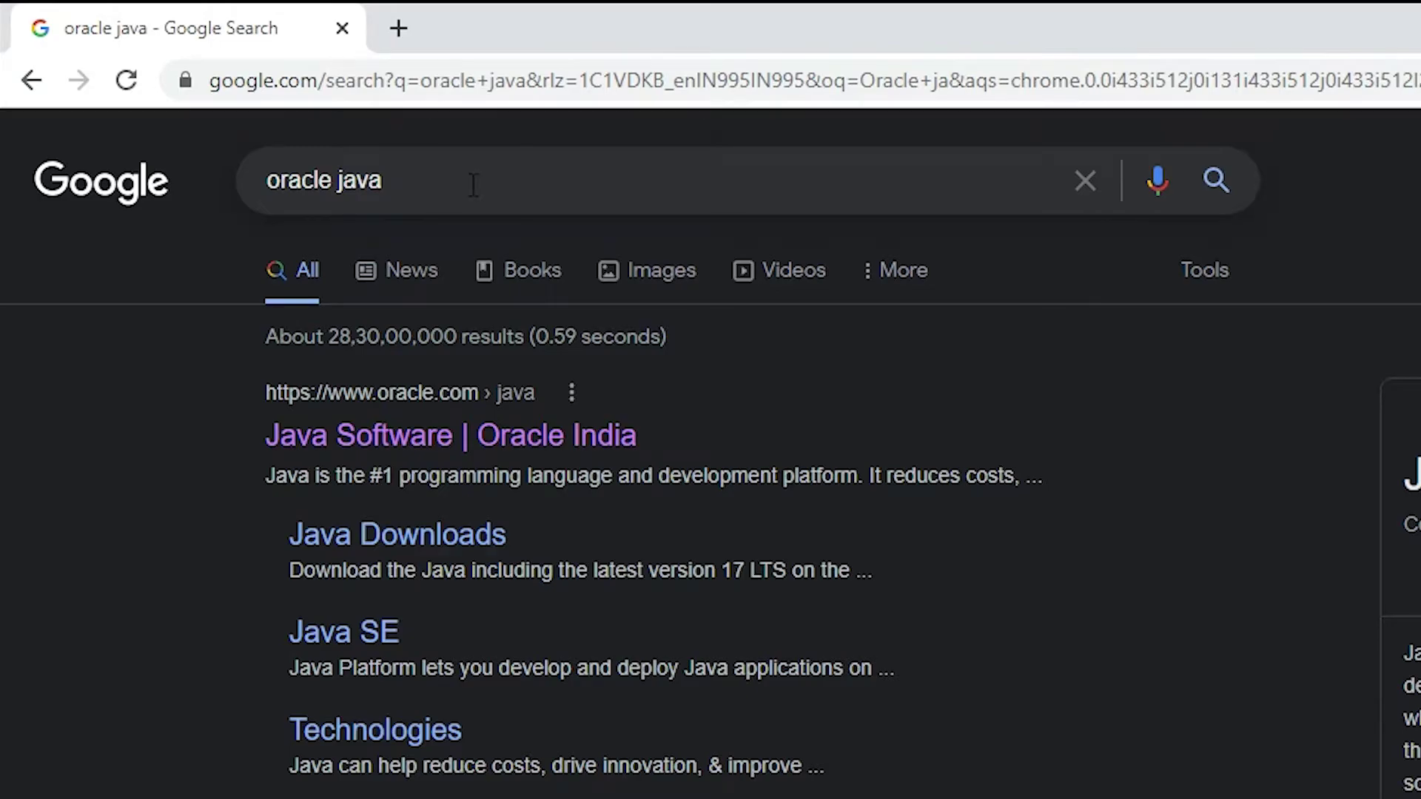
pyautogui.click(474, 184)
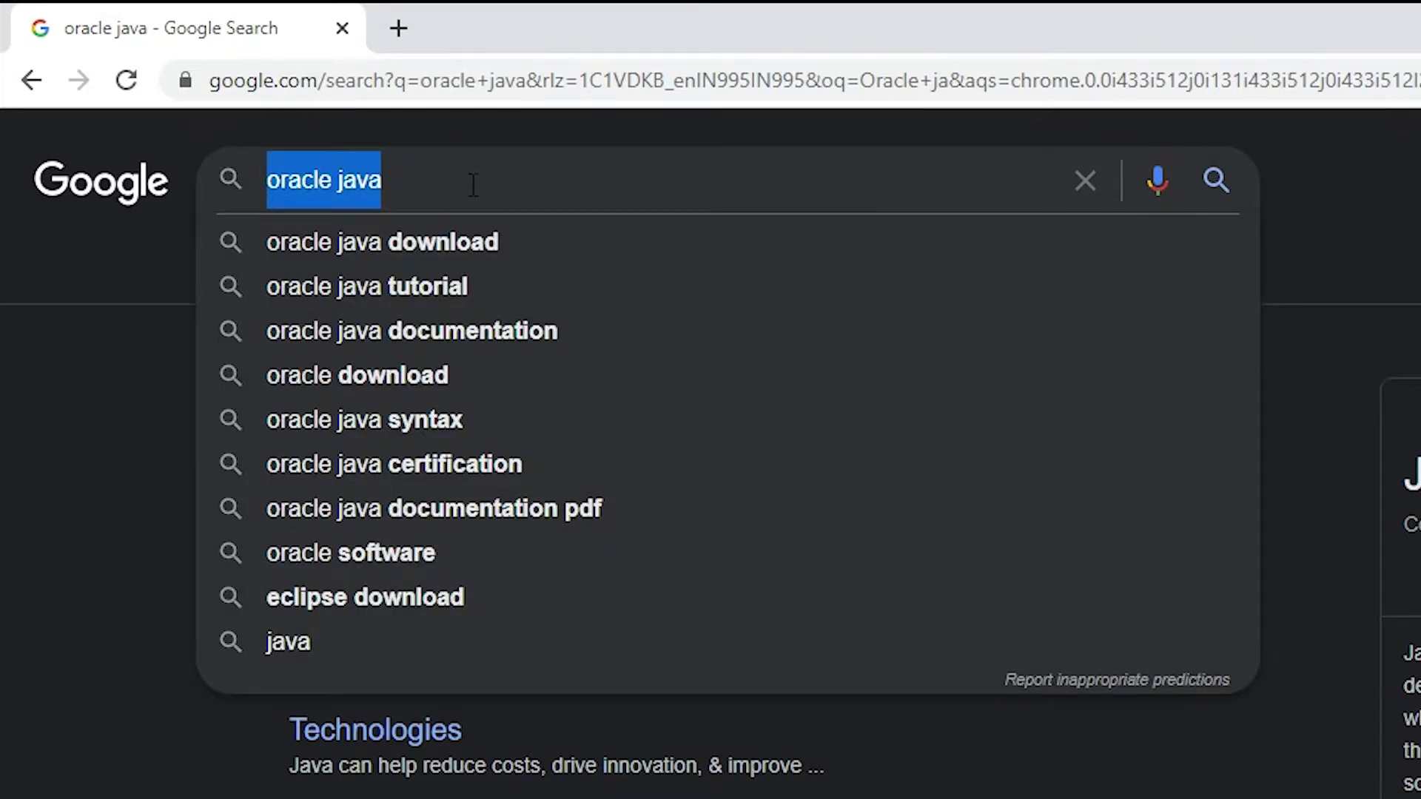
pyautogui.press('Return')
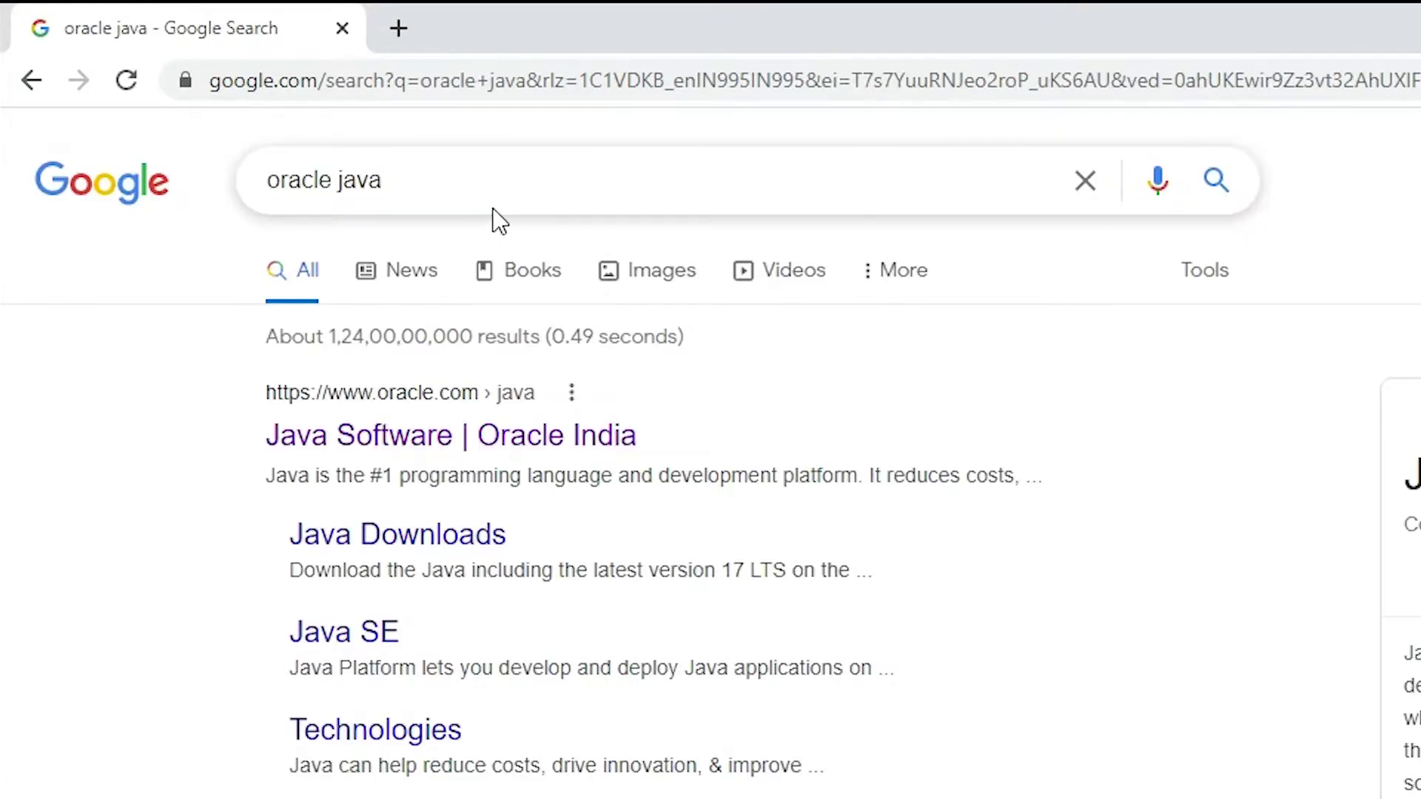
pyautogui.rightClick(514, 448)
pyautogui.click(607, 466)
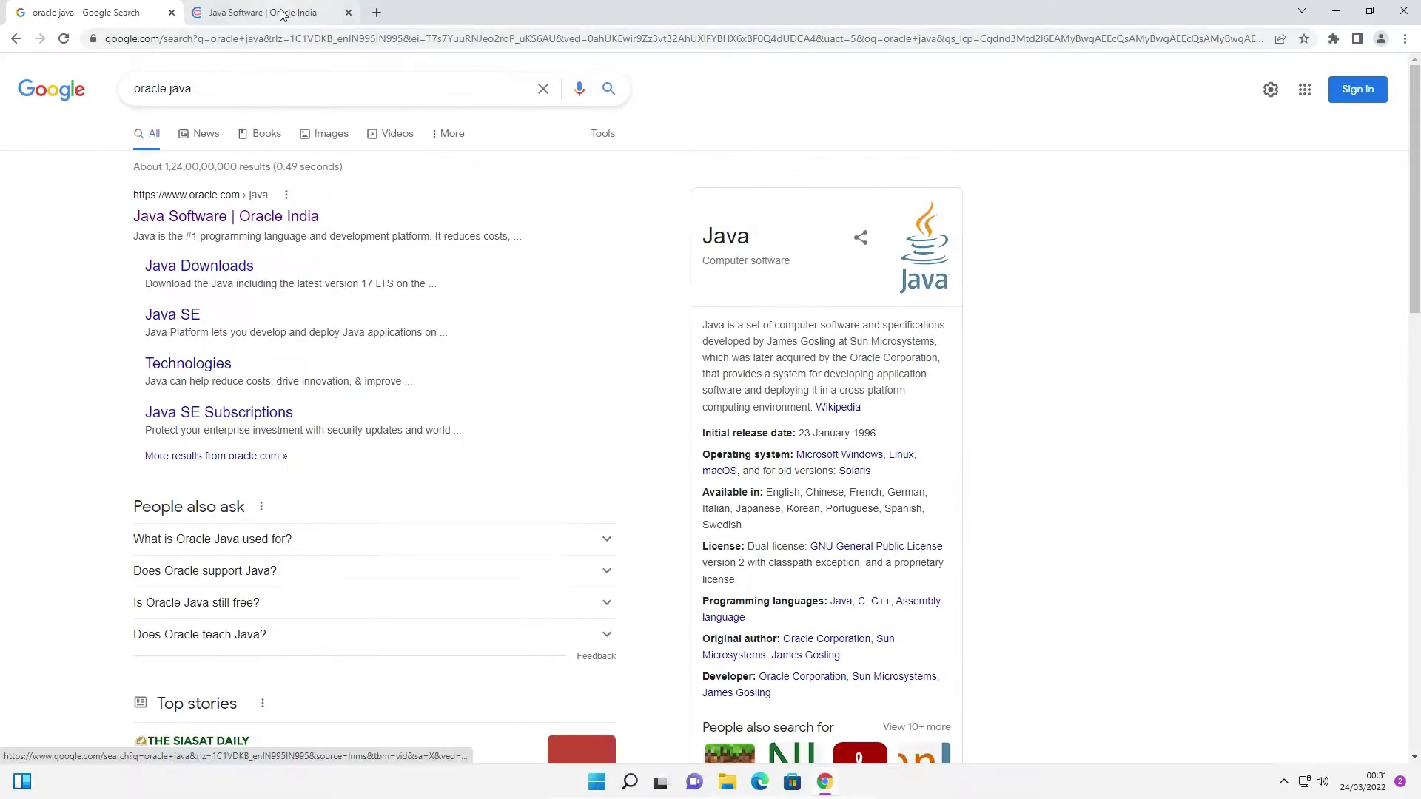
# Go to Oracle's Java Downloads page and show the JDK 18 downloads for Windows.
pyautogui.click(282, 13)
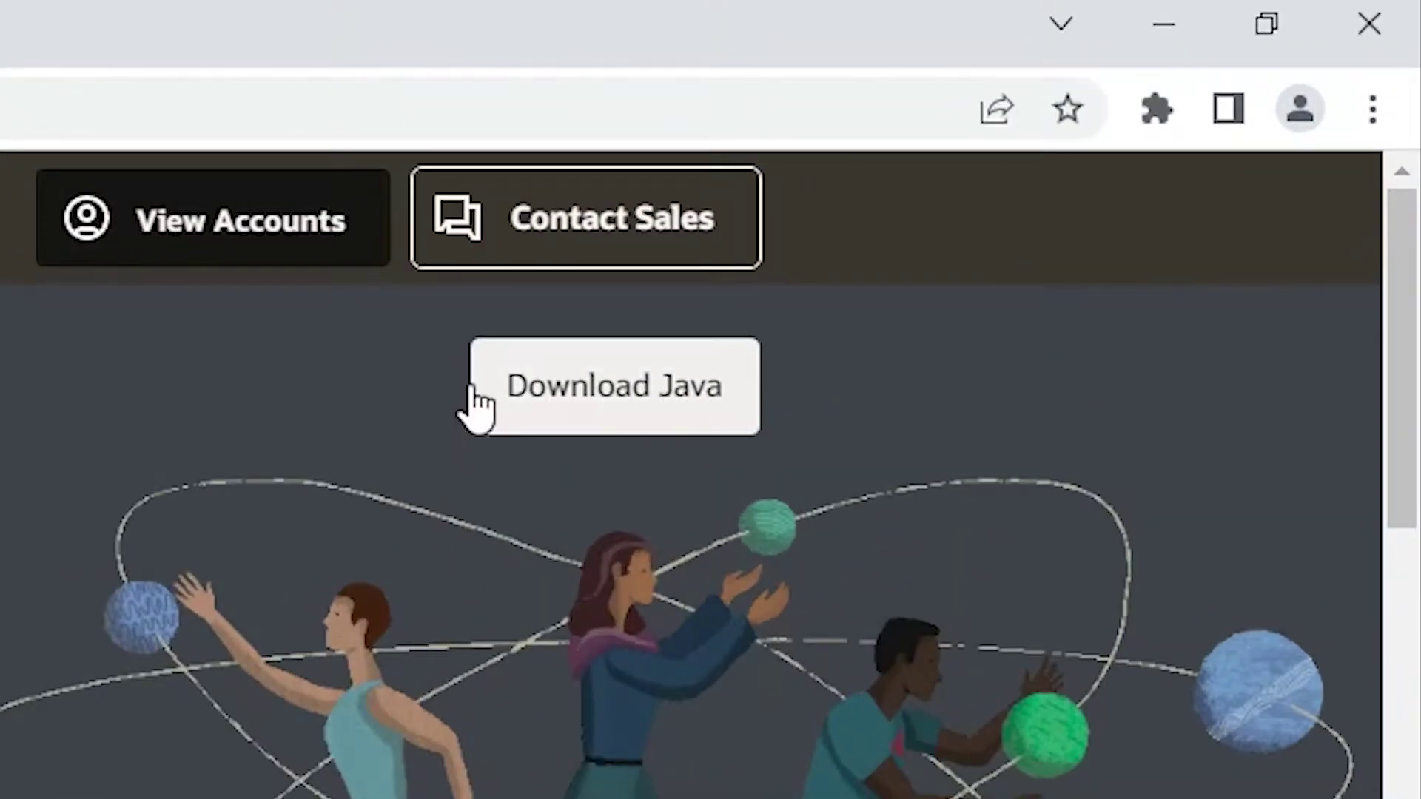
pyautogui.click(529, 410)
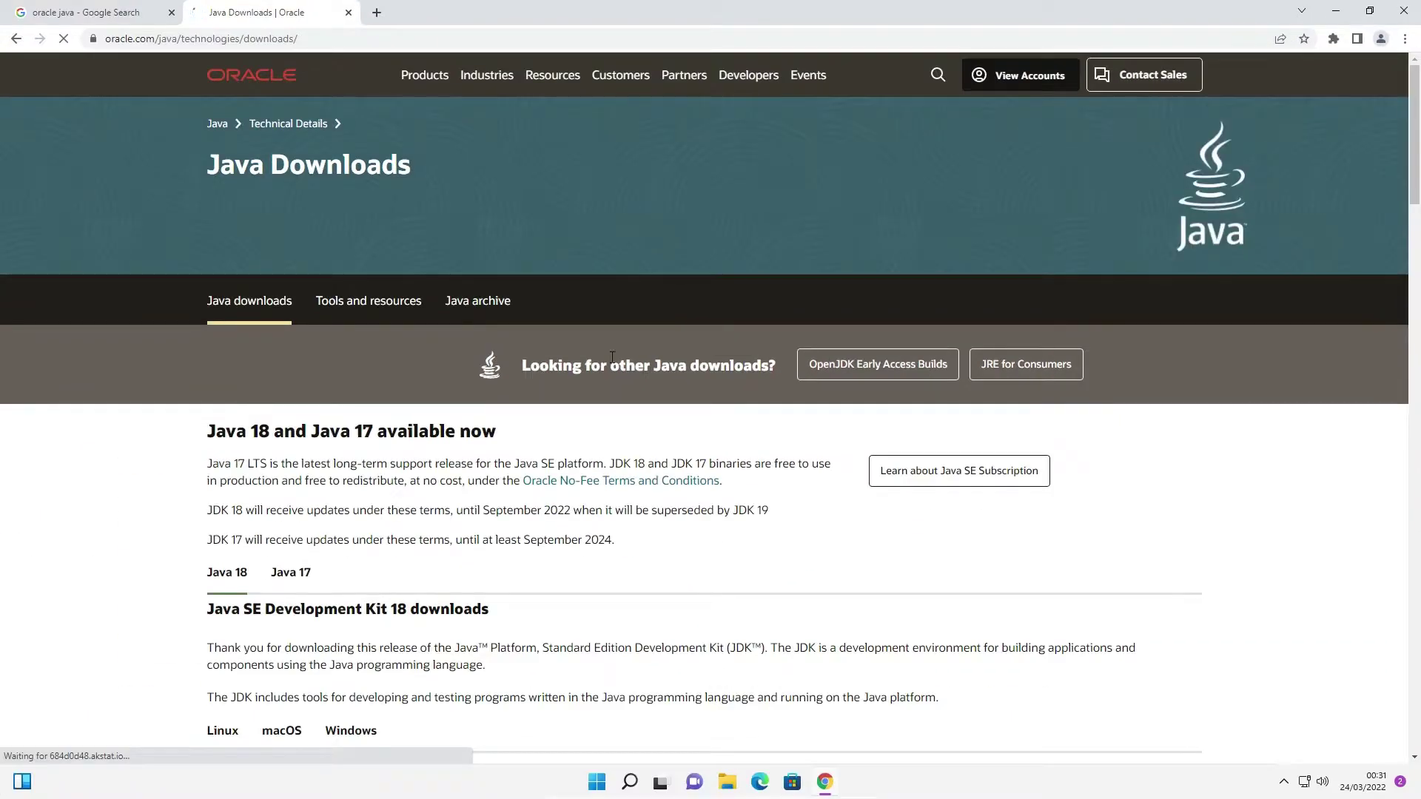
pyautogui.scroll(-3, 244, 556)
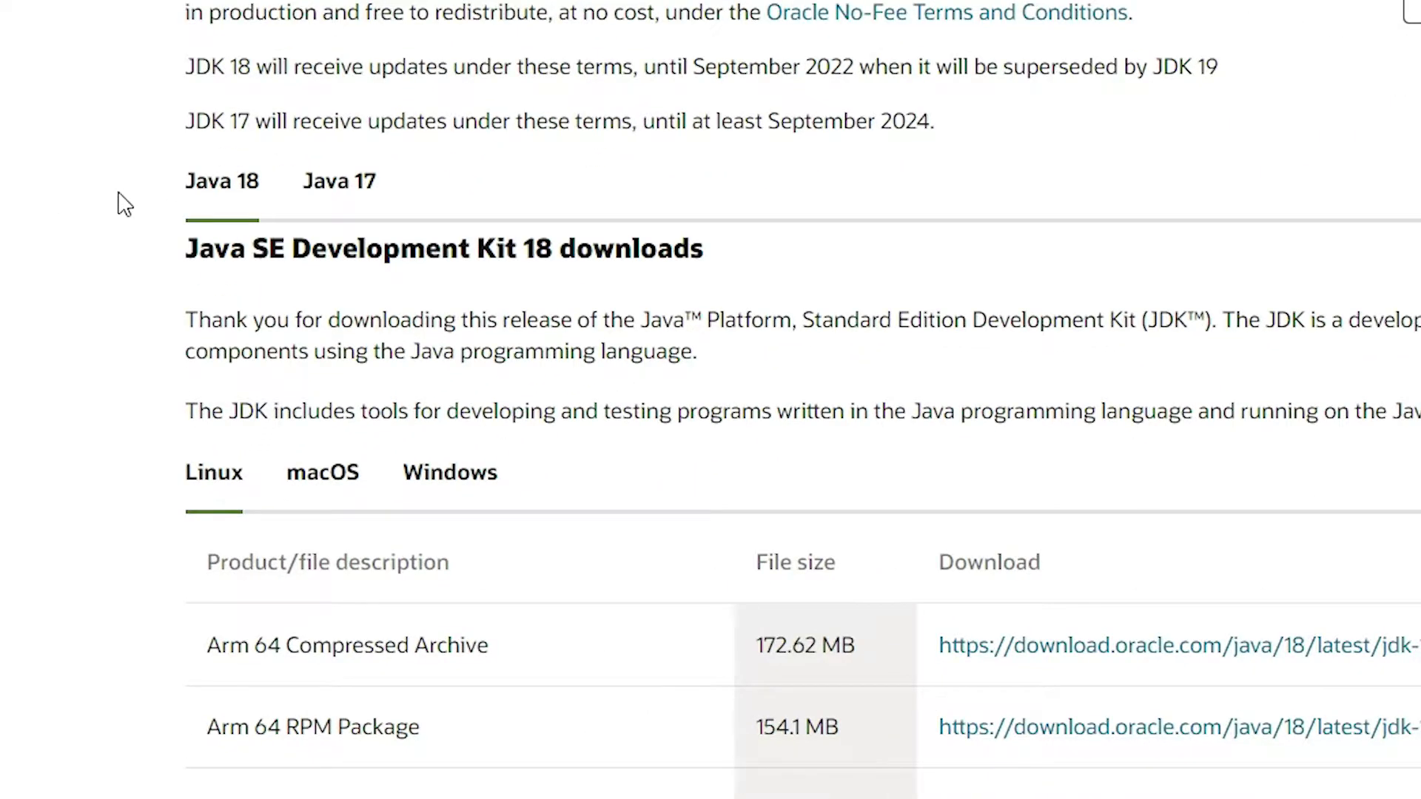
pyautogui.scroll(-3, 143, 317)
pyautogui.scroll(1, 207, 144)
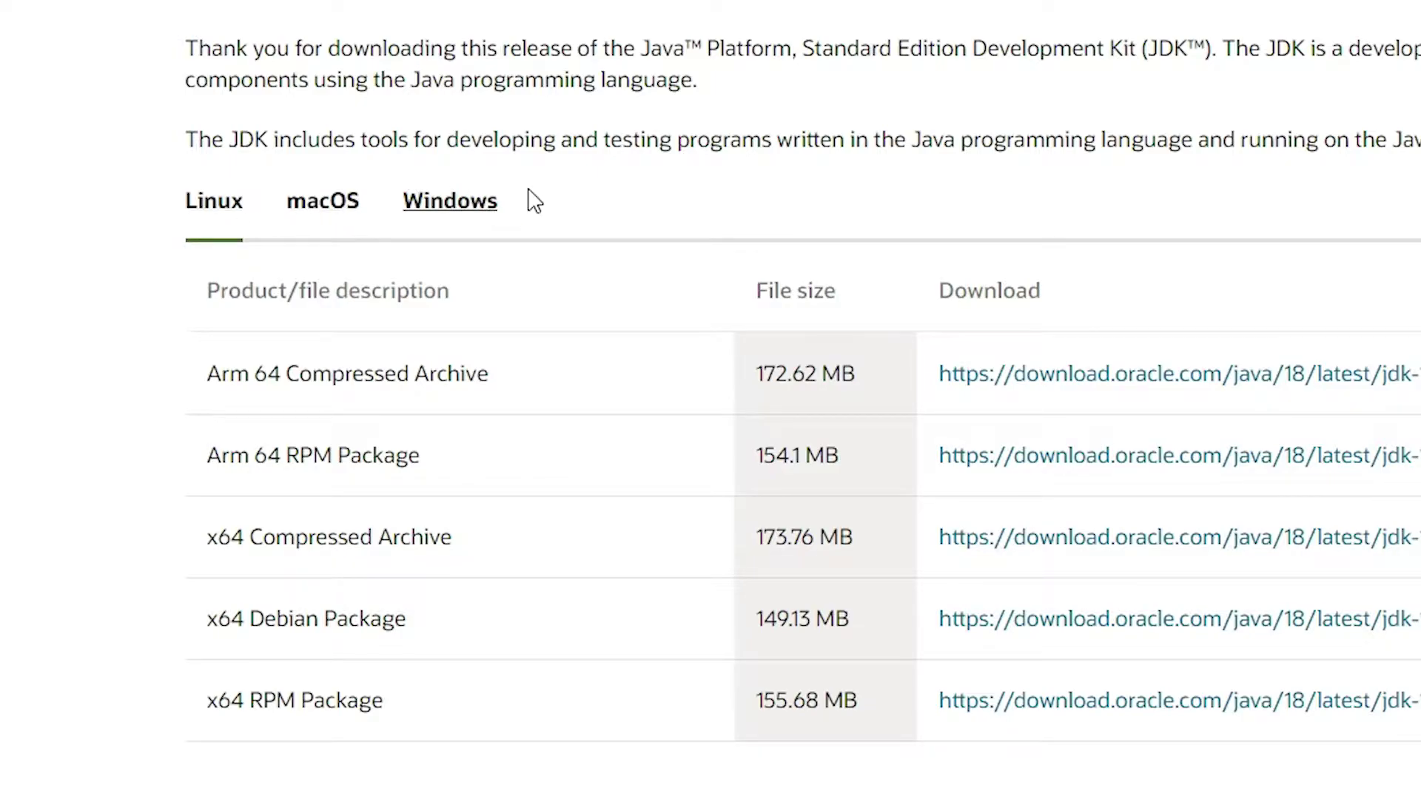
pyautogui.click(453, 211)
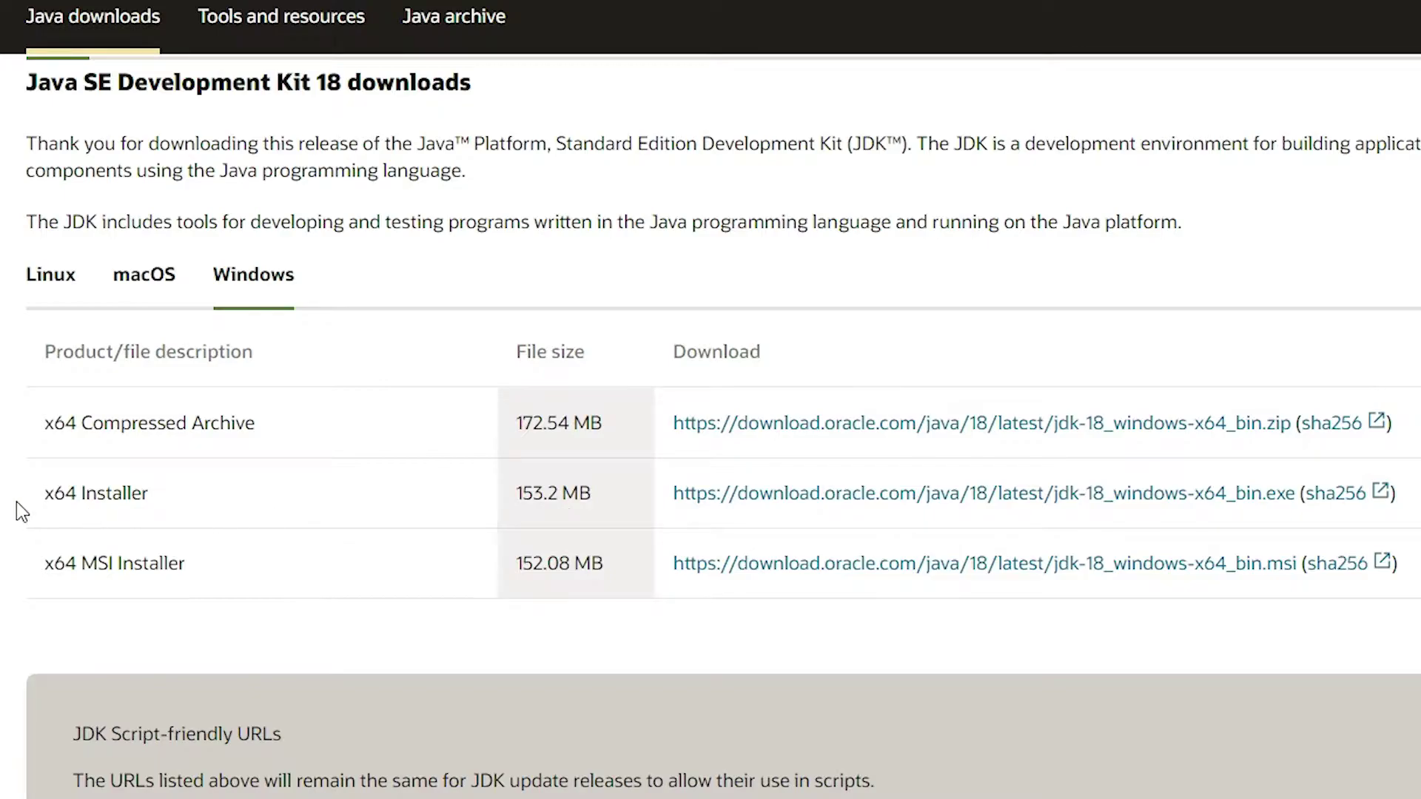
# Download the JDK 18 x64 Installer .exe to the Desktop with Internet Download Manager.
pyautogui.click(760, 504)
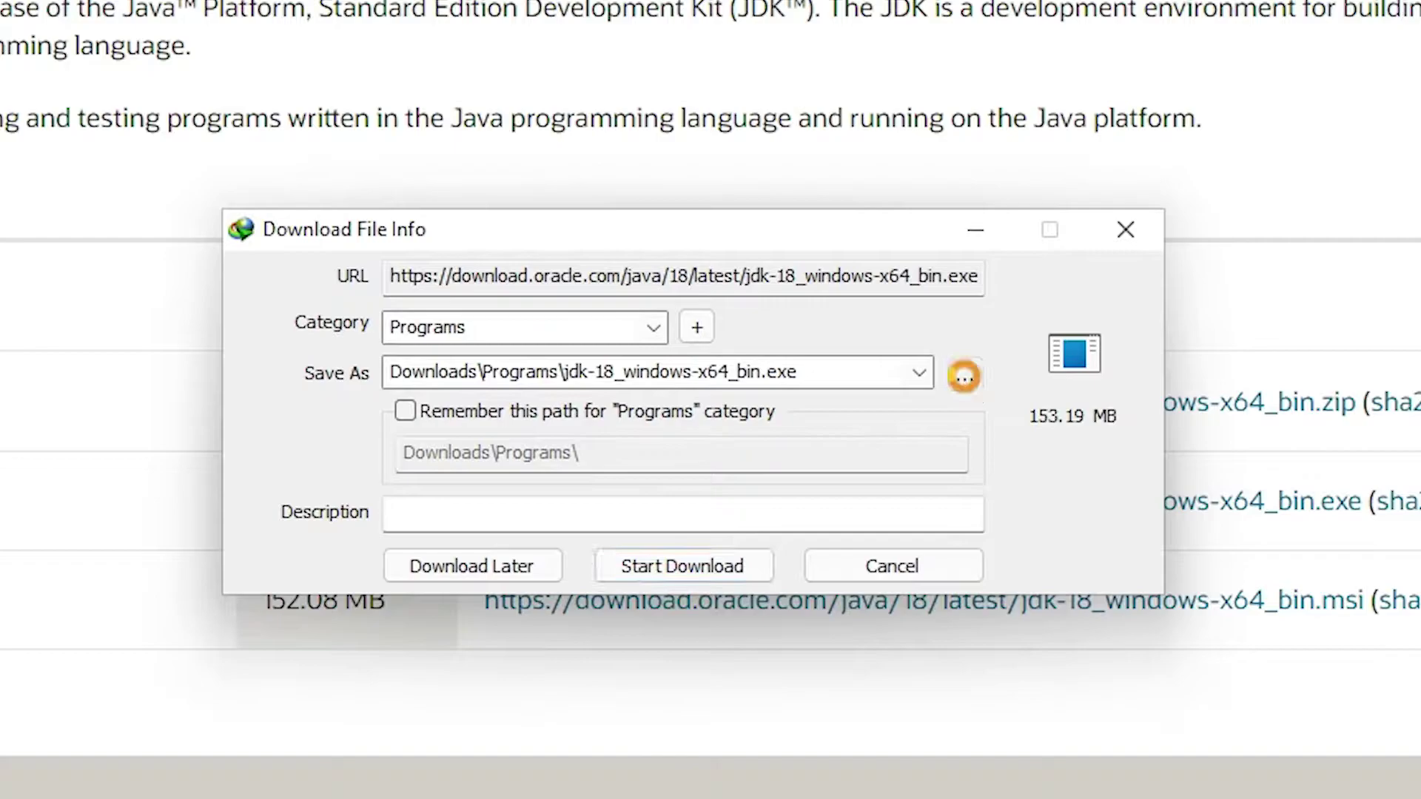
pyautogui.click(954, 374)
pyautogui.click(370, 552)
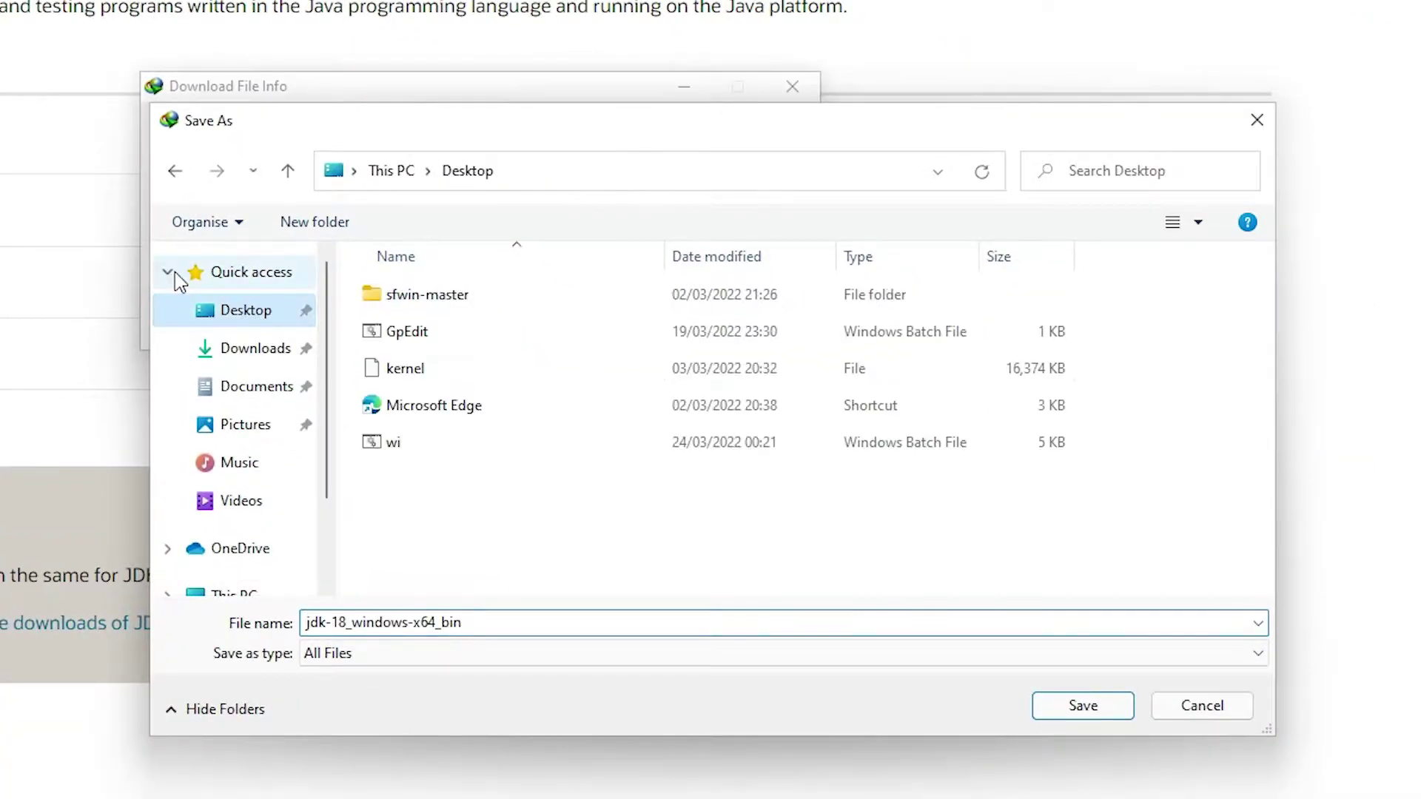
pyautogui.click(1081, 704)
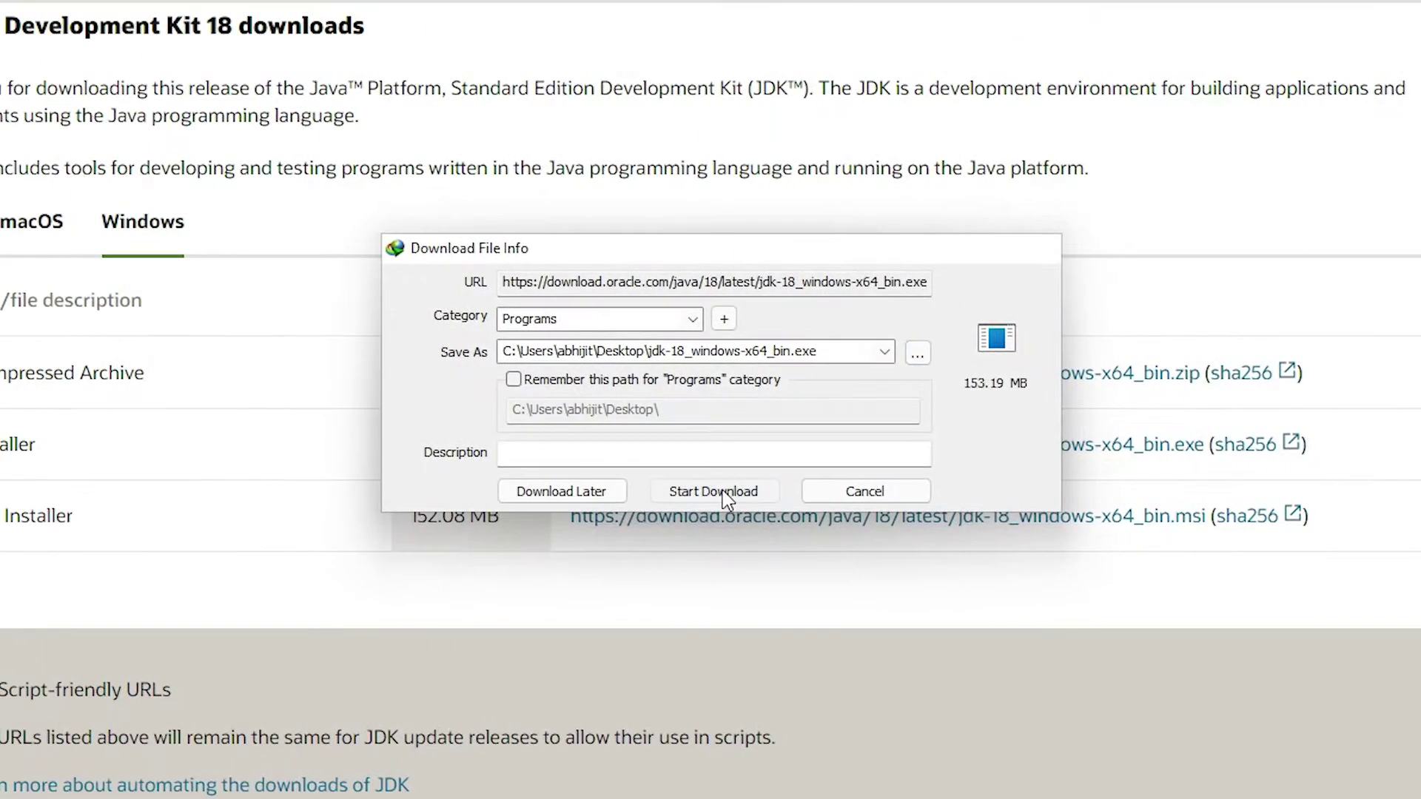
pyautogui.click(469, 327)
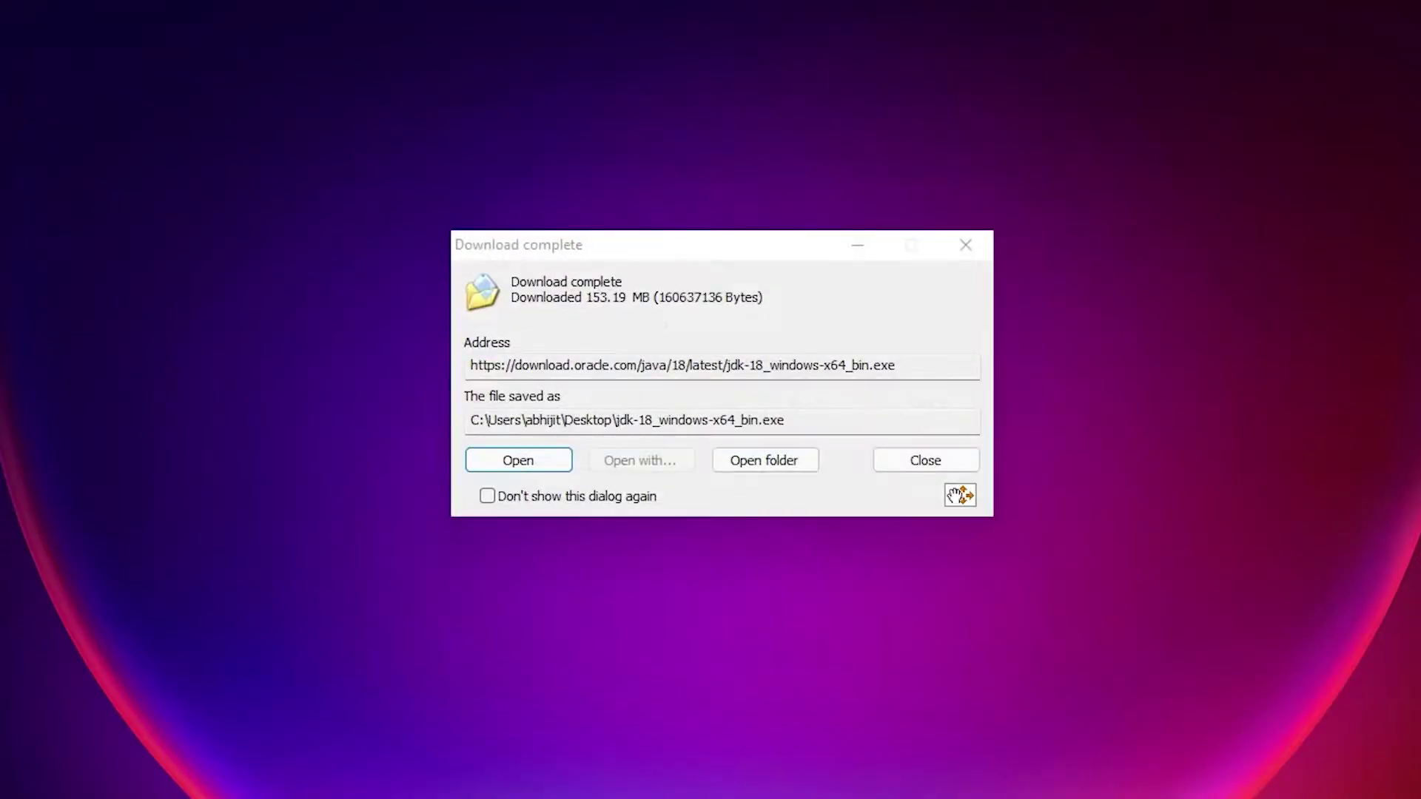
# Dismiss the download-complete message and launch the jdk-18 installer from the Desktop.
pyautogui.click(603, 243)
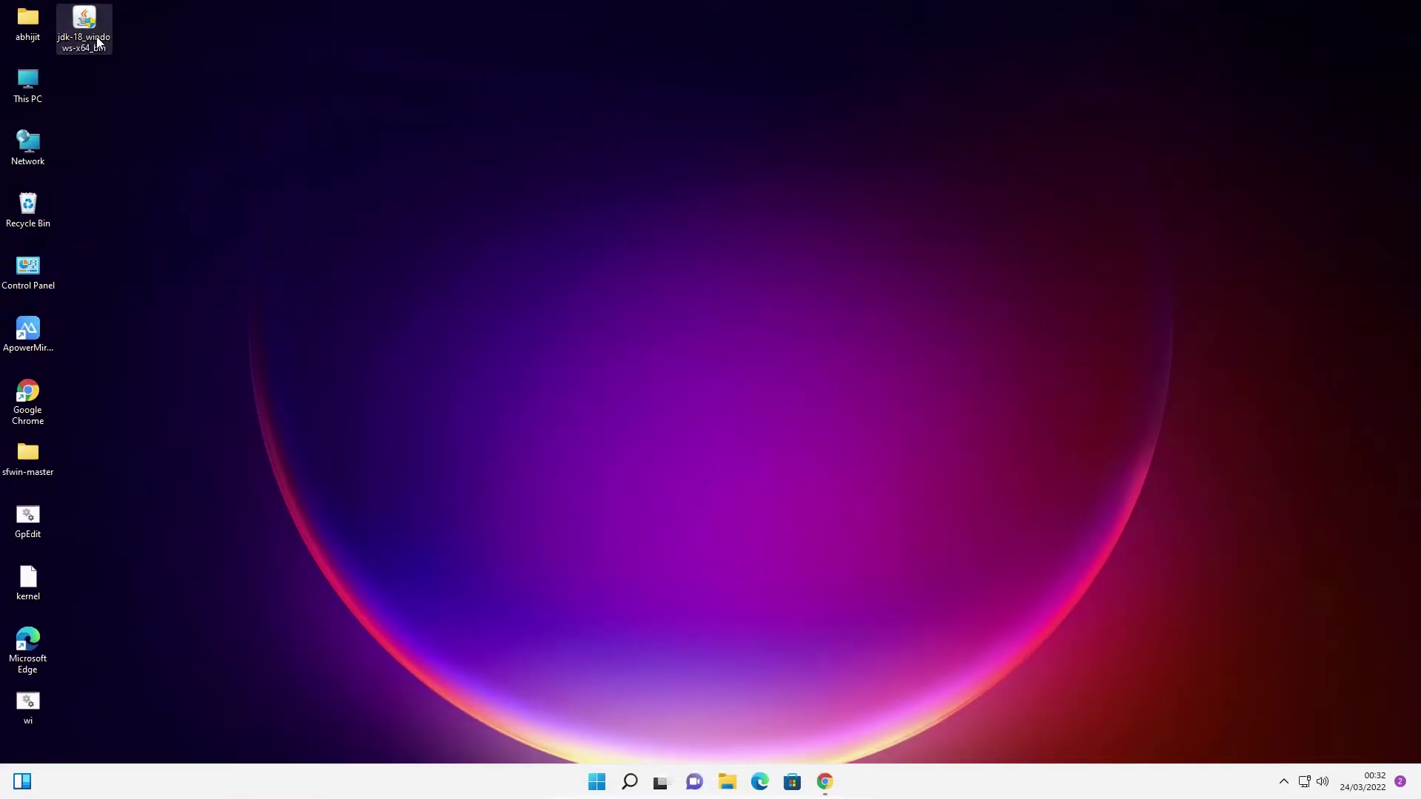
pyautogui.moveTo(83, 26); pyautogui.dragTo(149, 277)
pyautogui.moveTo(126, 277)
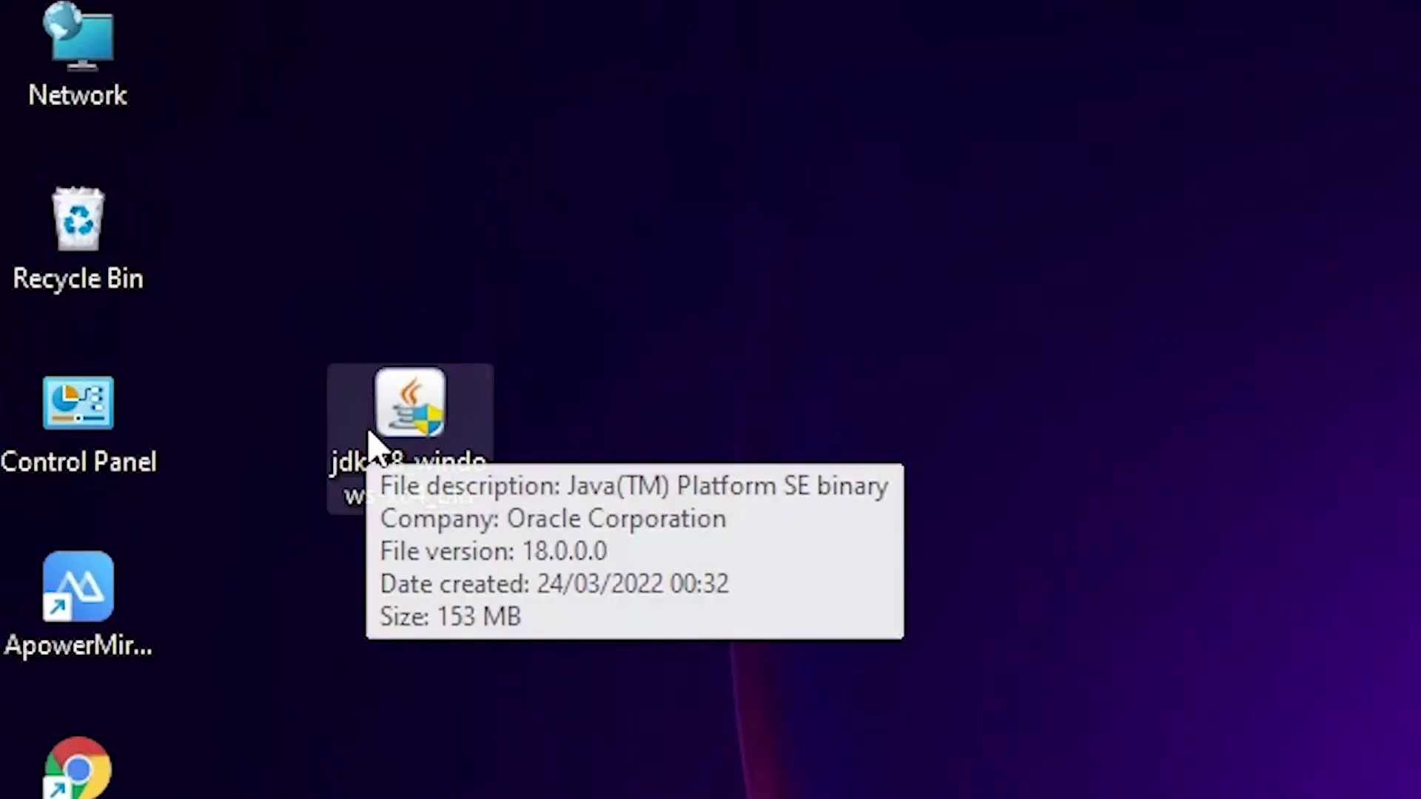
pyautogui.doubleClick(409, 474)
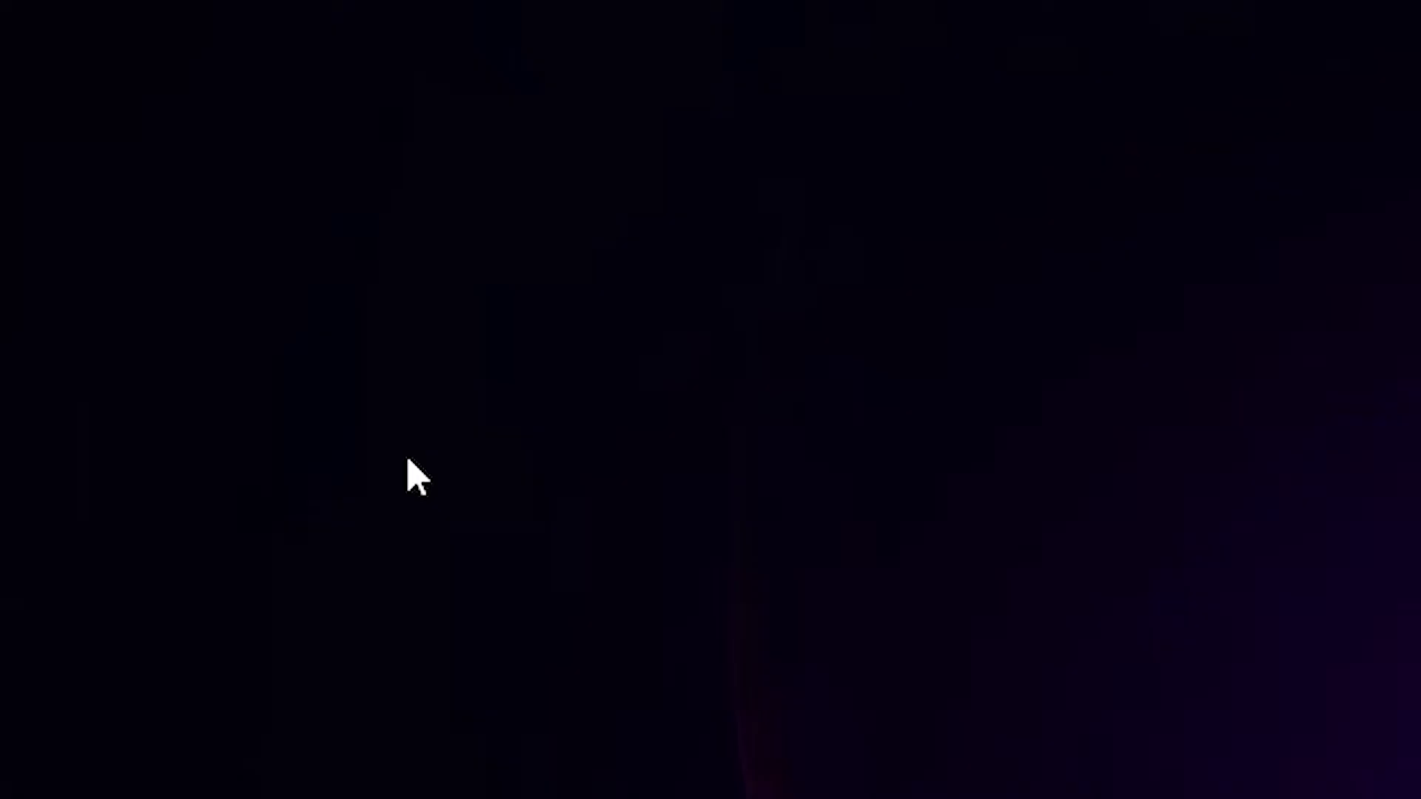
# Approve the UAC prompt, install JDK 18 (64-bit) into the default jdk-18 folder, and close setup.
pyautogui.click(638, 612)
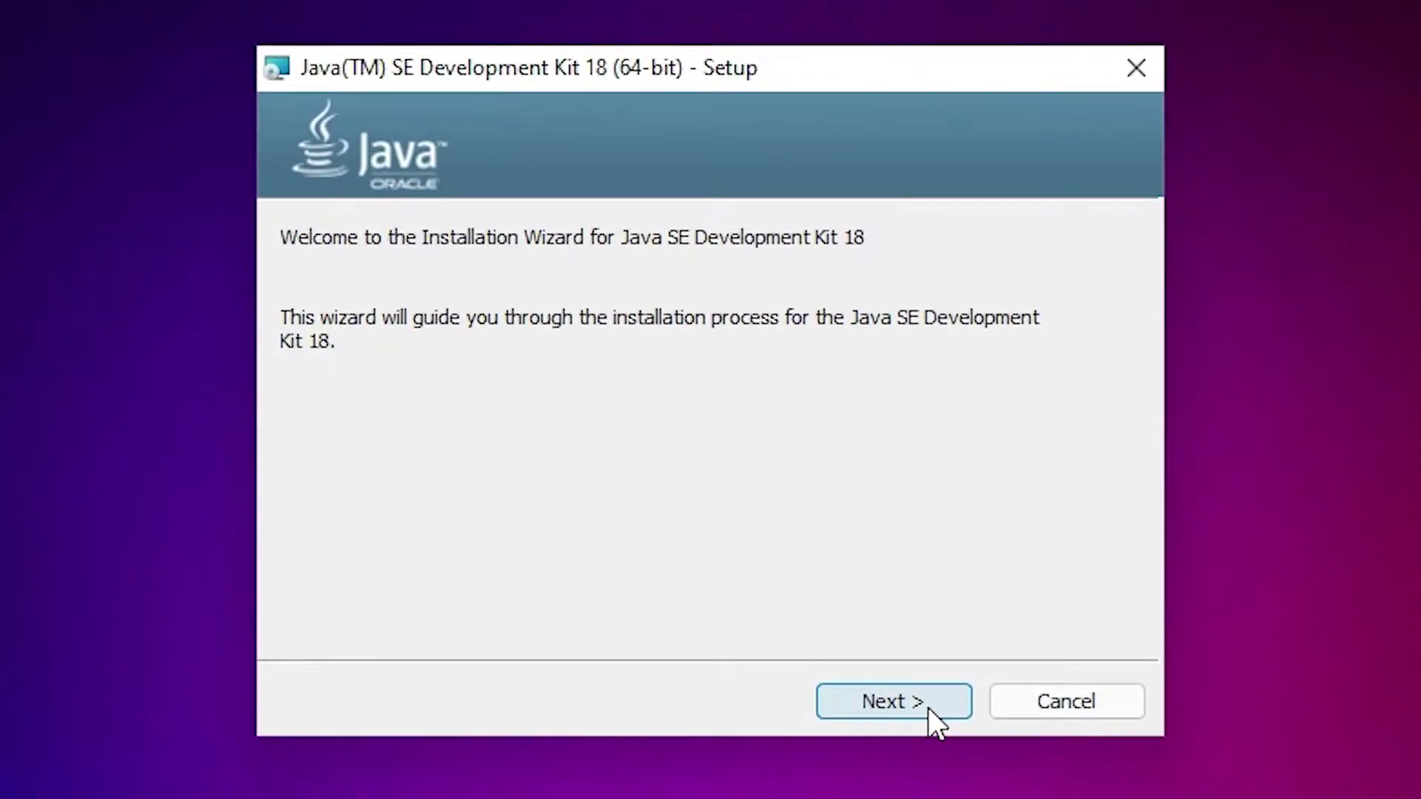
pyautogui.click(928, 707)
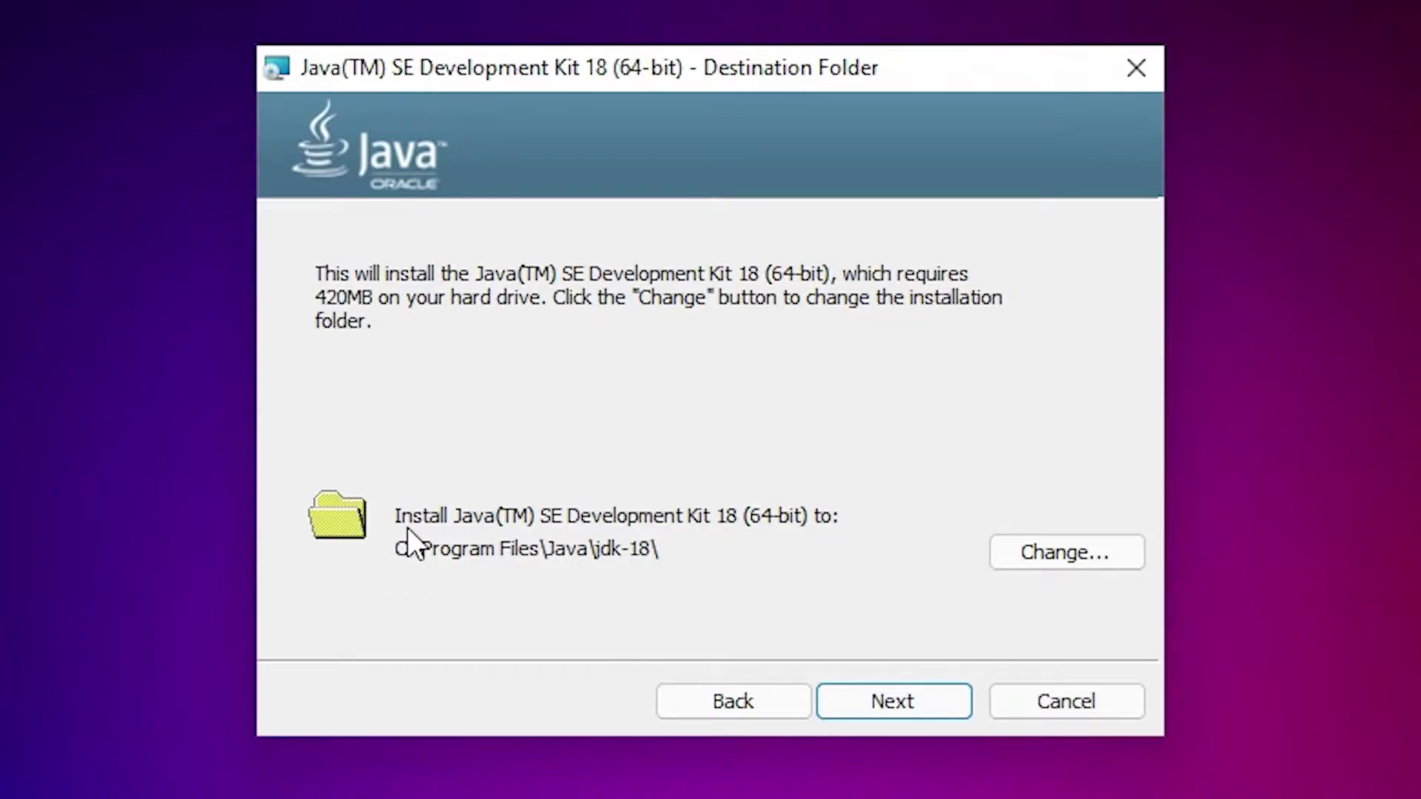
pyautogui.click(908, 700)
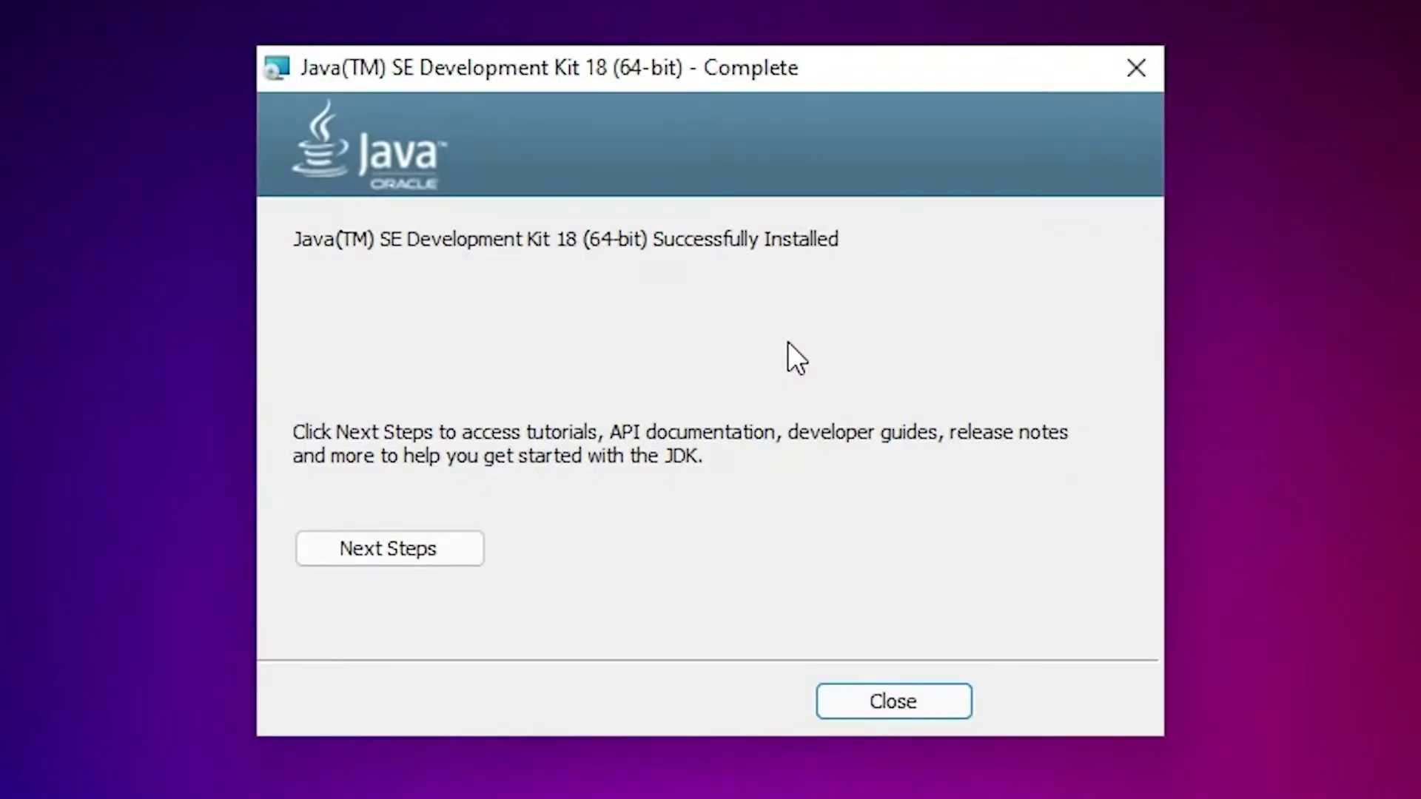
pyautogui.click(895, 700)
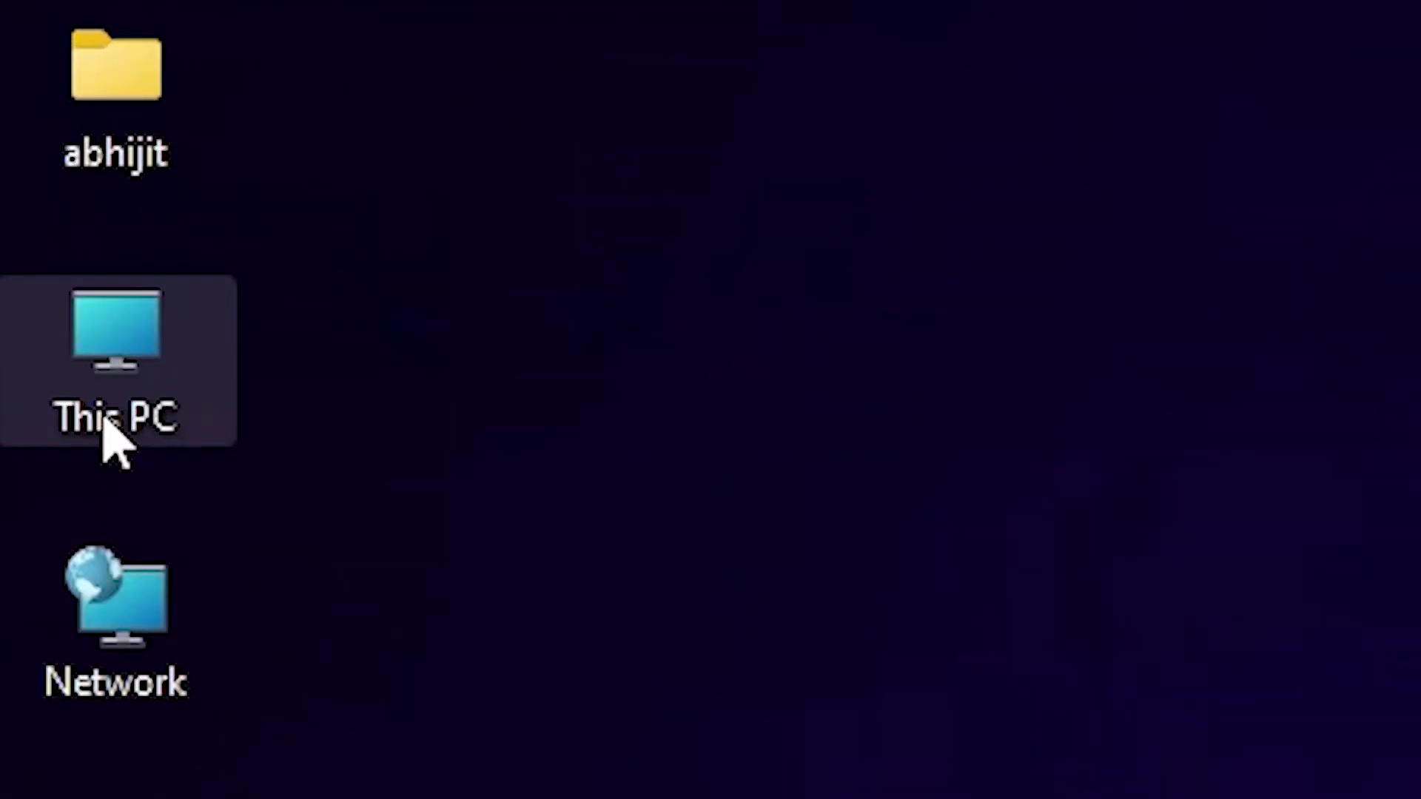
# Browse in File Explorer to C:\Program Files\Java\jdk-18\bin.
pyautogui.doubleClick(105, 421)
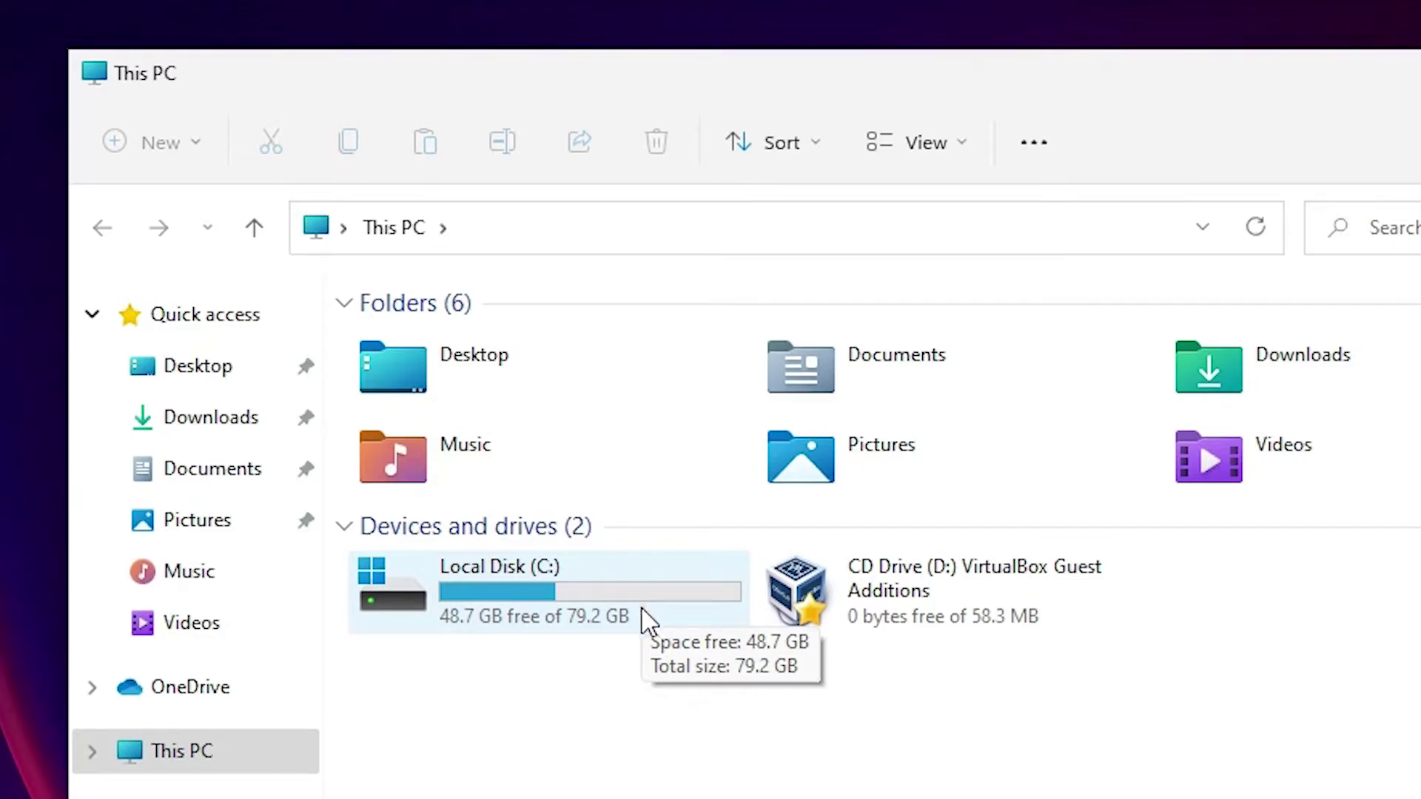
pyautogui.doubleClick(588, 601)
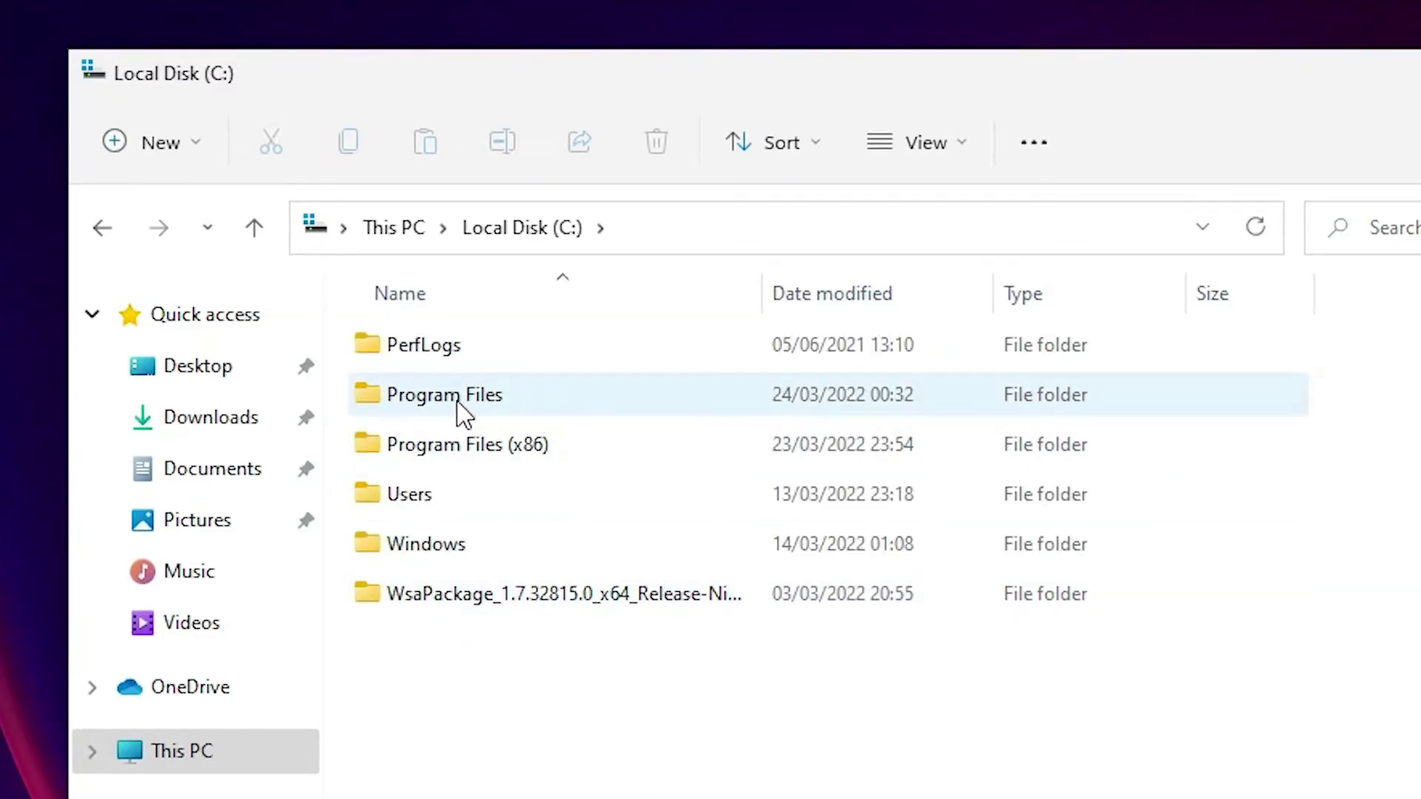
pyautogui.doubleClick(486, 409)
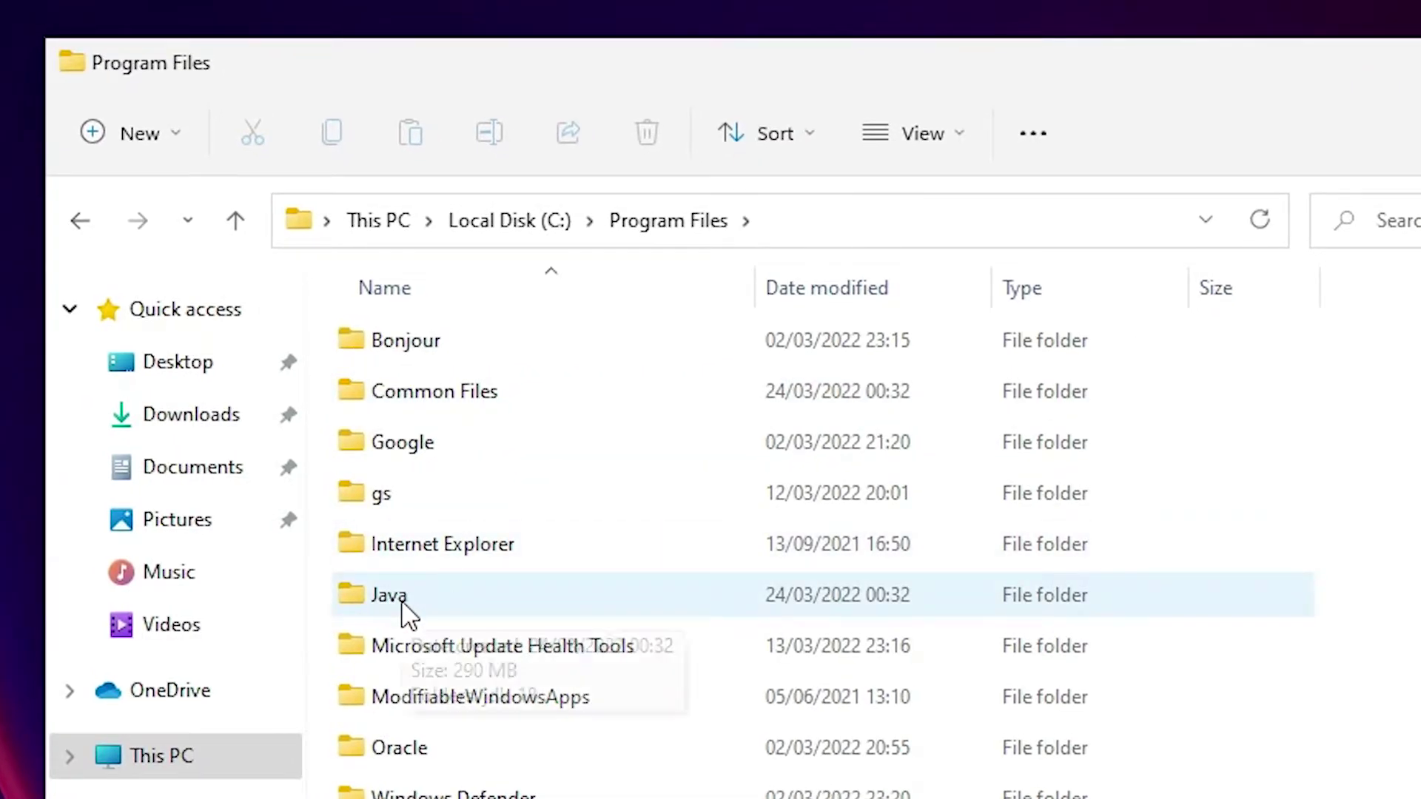
pyautogui.doubleClick(403, 605)
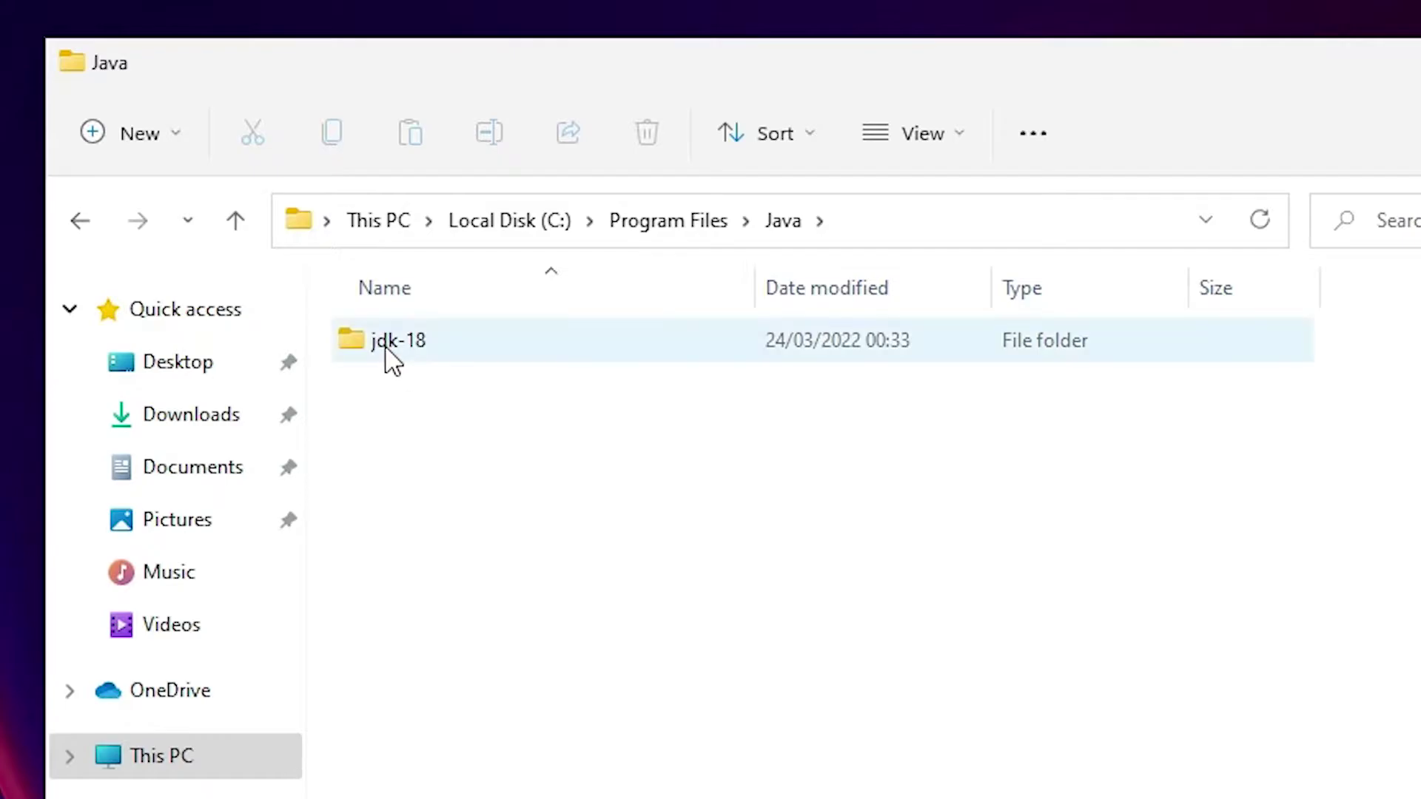
pyautogui.doubleClick(484, 362)
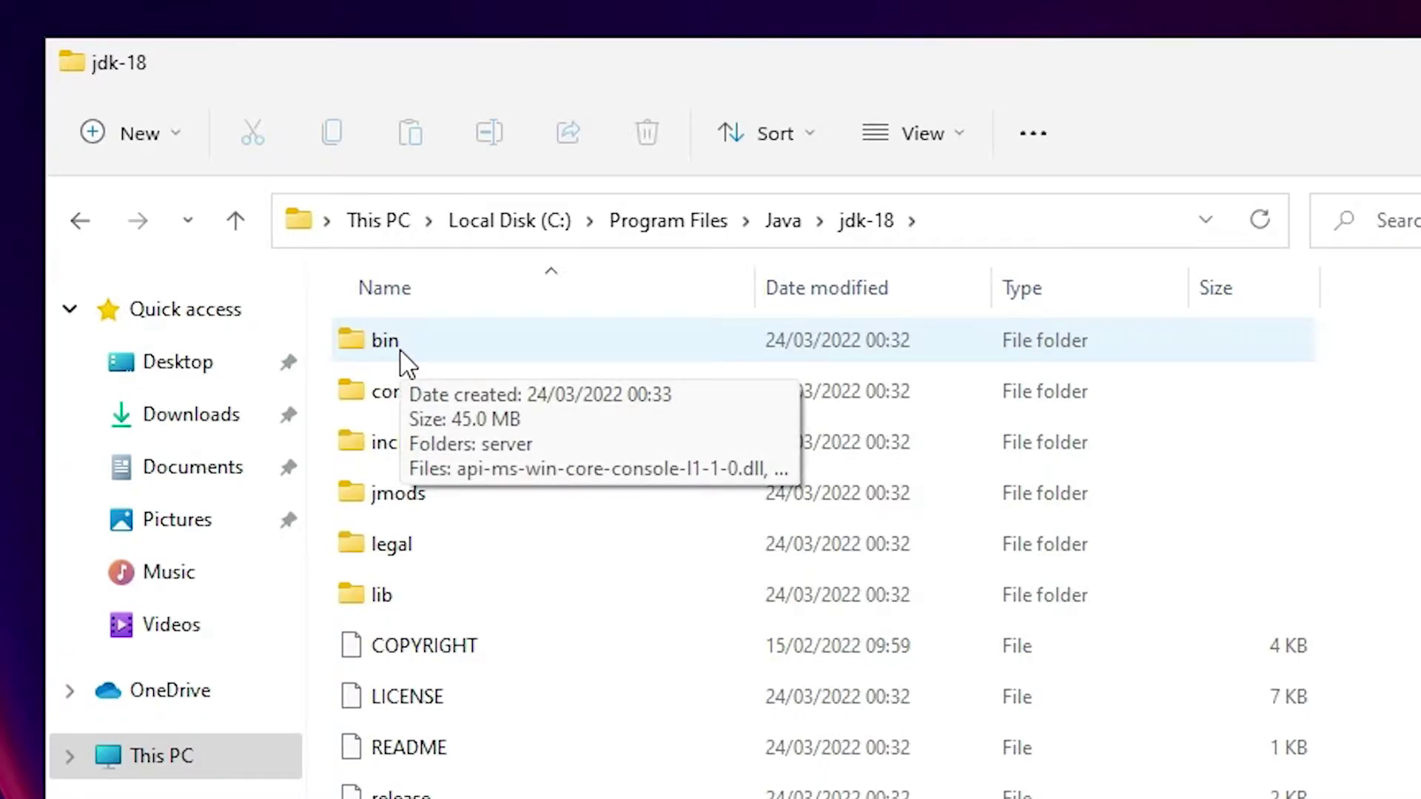
pyautogui.doubleClick(405, 363)
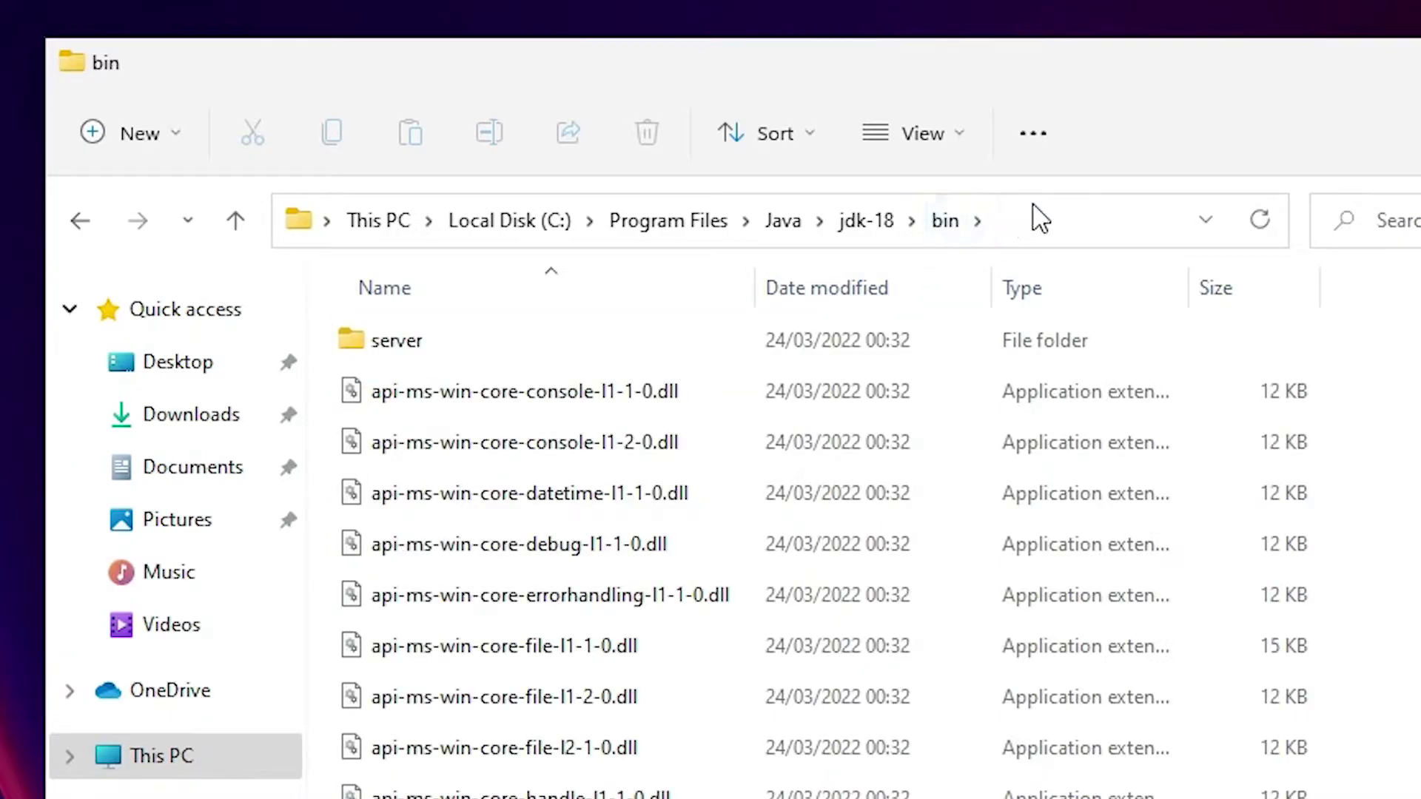
# Copy the folder path C:\Program Files\Java\jdk-18\bin from the address bar.
pyautogui.click(1057, 218)
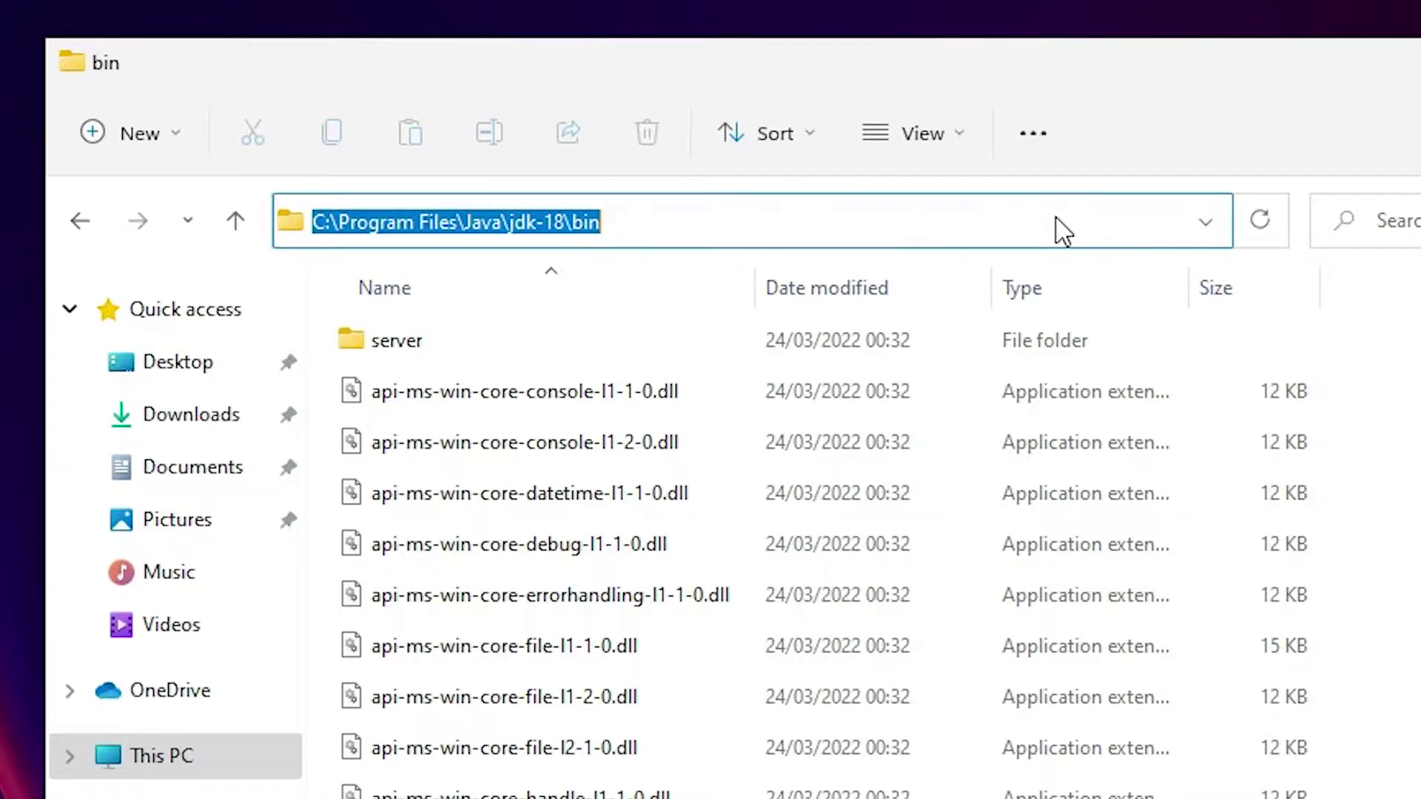
pyautogui.click(859, 219)
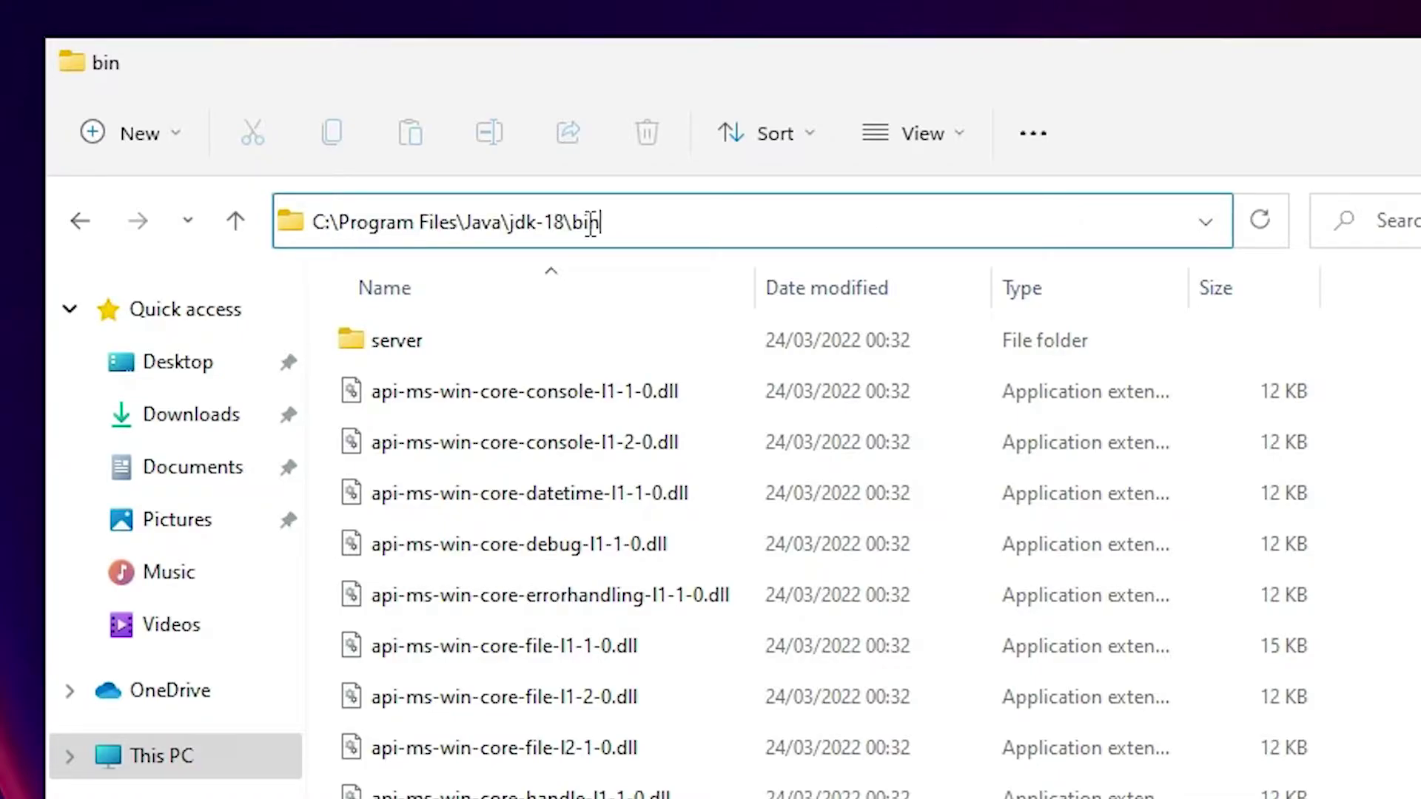
pyautogui.moveTo(638, 230); pyautogui.dragTo(194, 220)
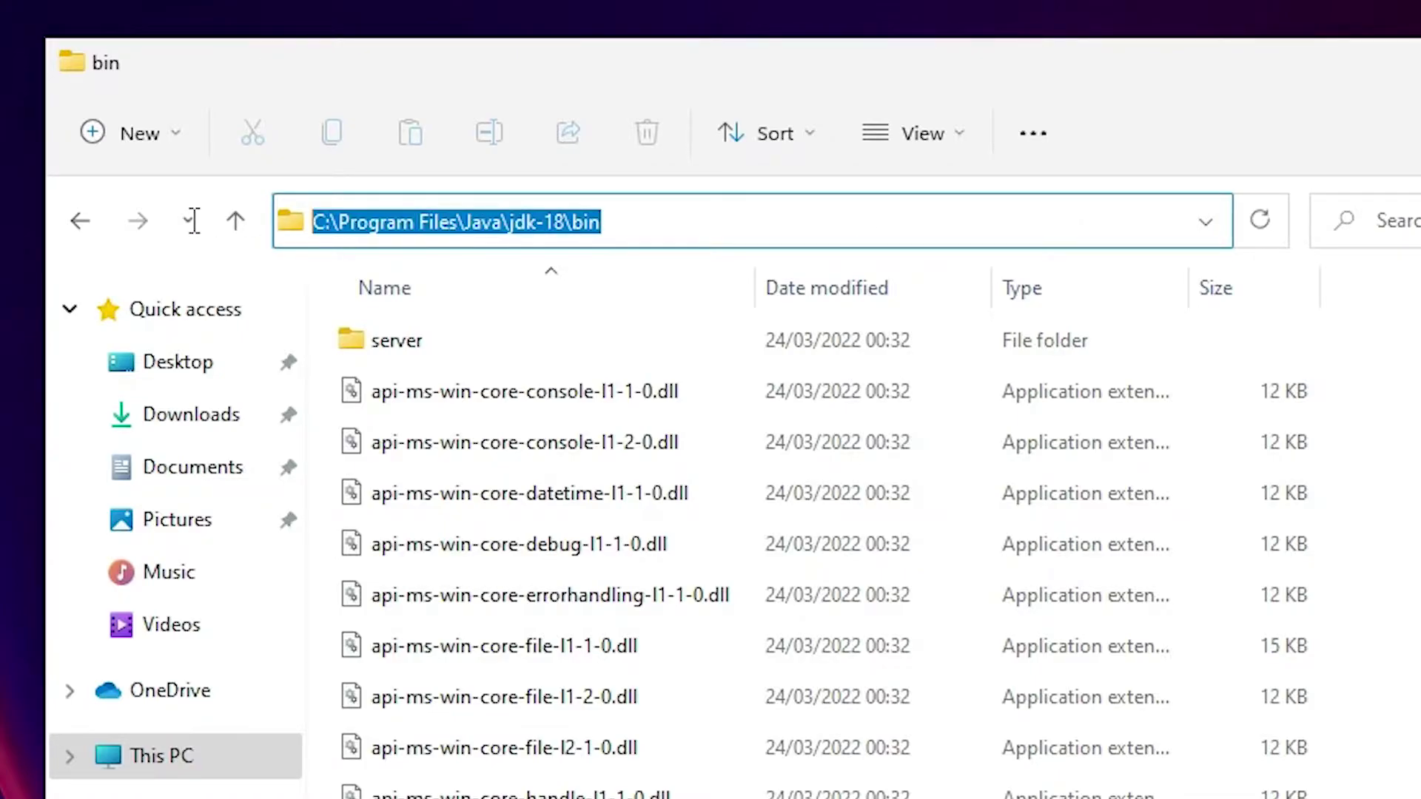
pyautogui.rightClick(402, 220)
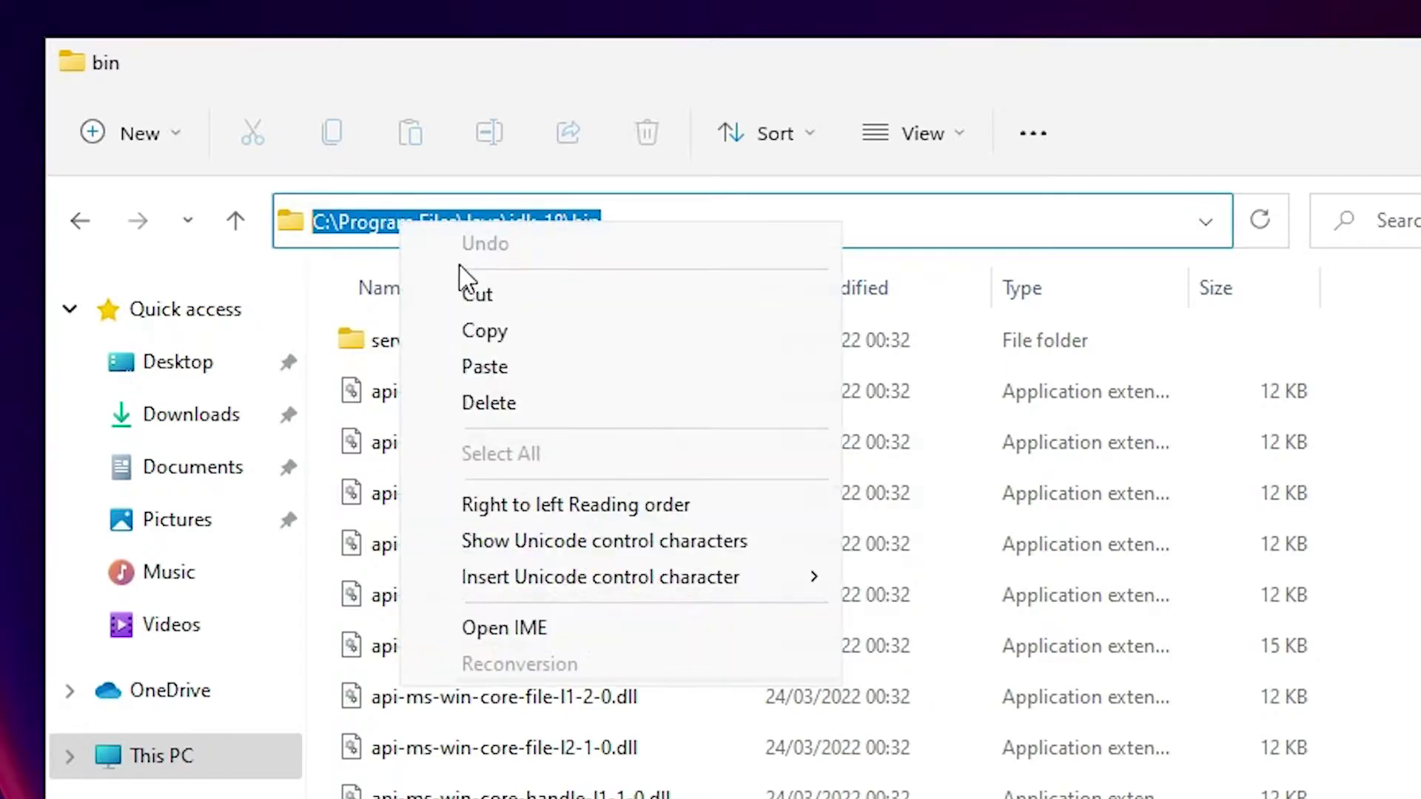
pyautogui.click(503, 327)
# Minimize Explorer and search the Start menu for the environment variables setting.
pyautogui.click(1132, 161)
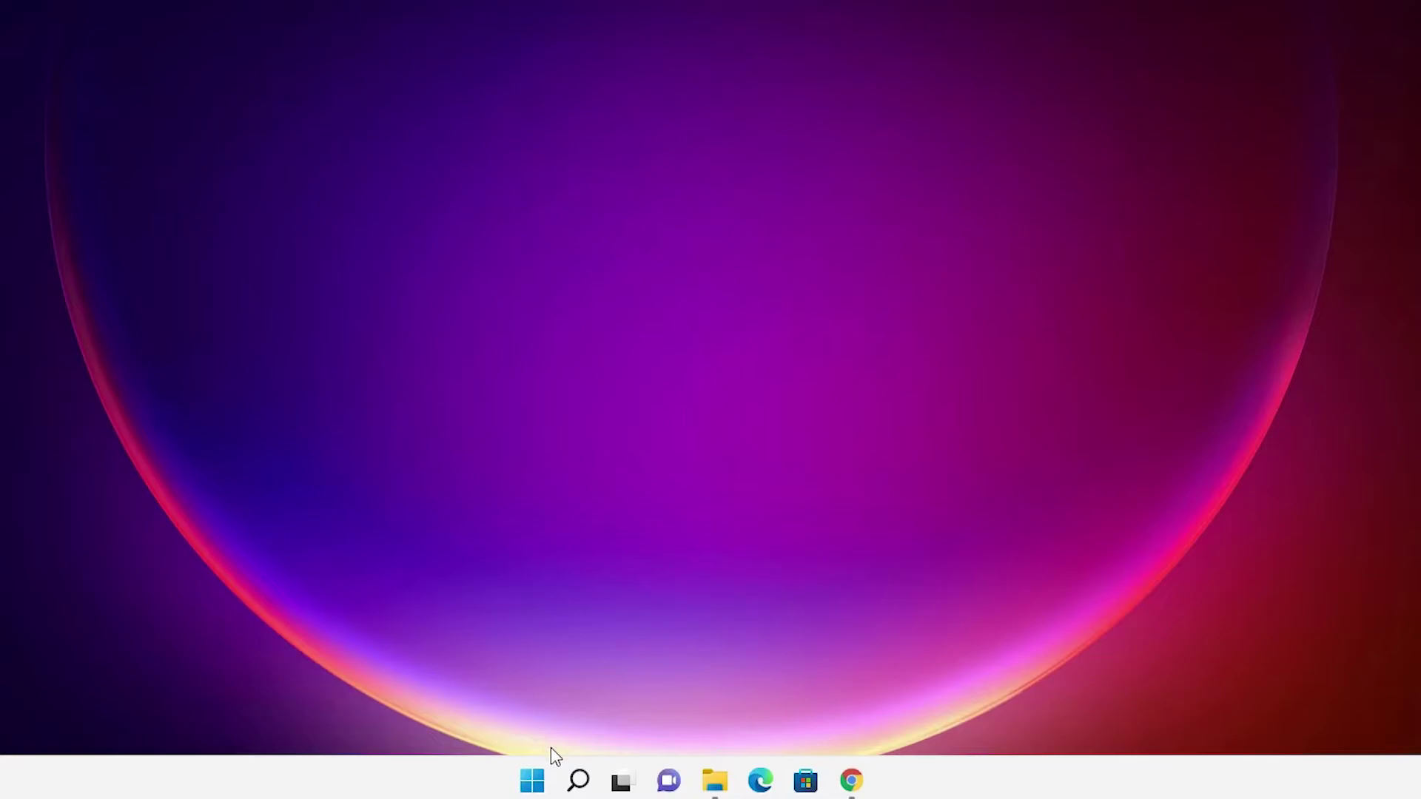
pyautogui.click(533, 782)
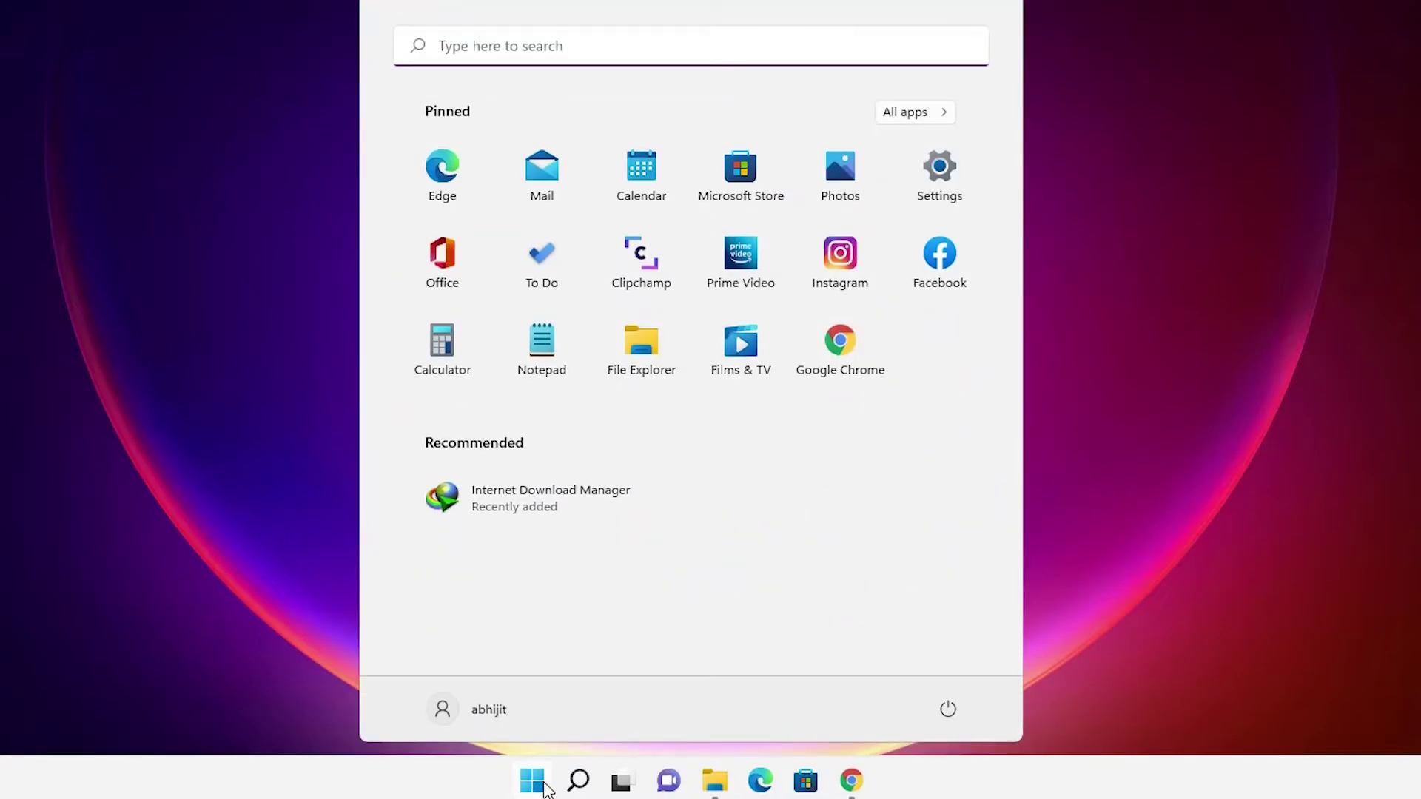
pyautogui.write('n')
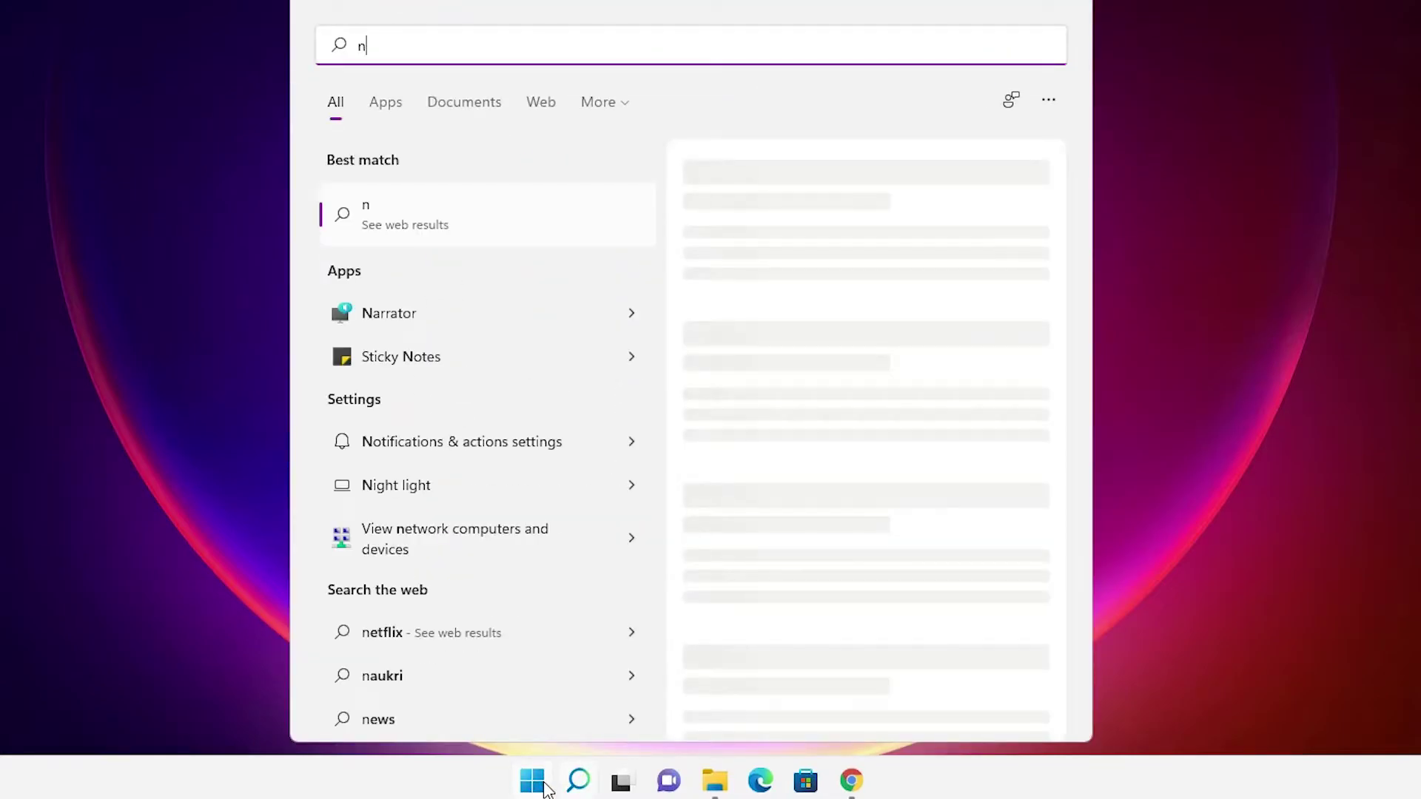
pyautogui.write('en')
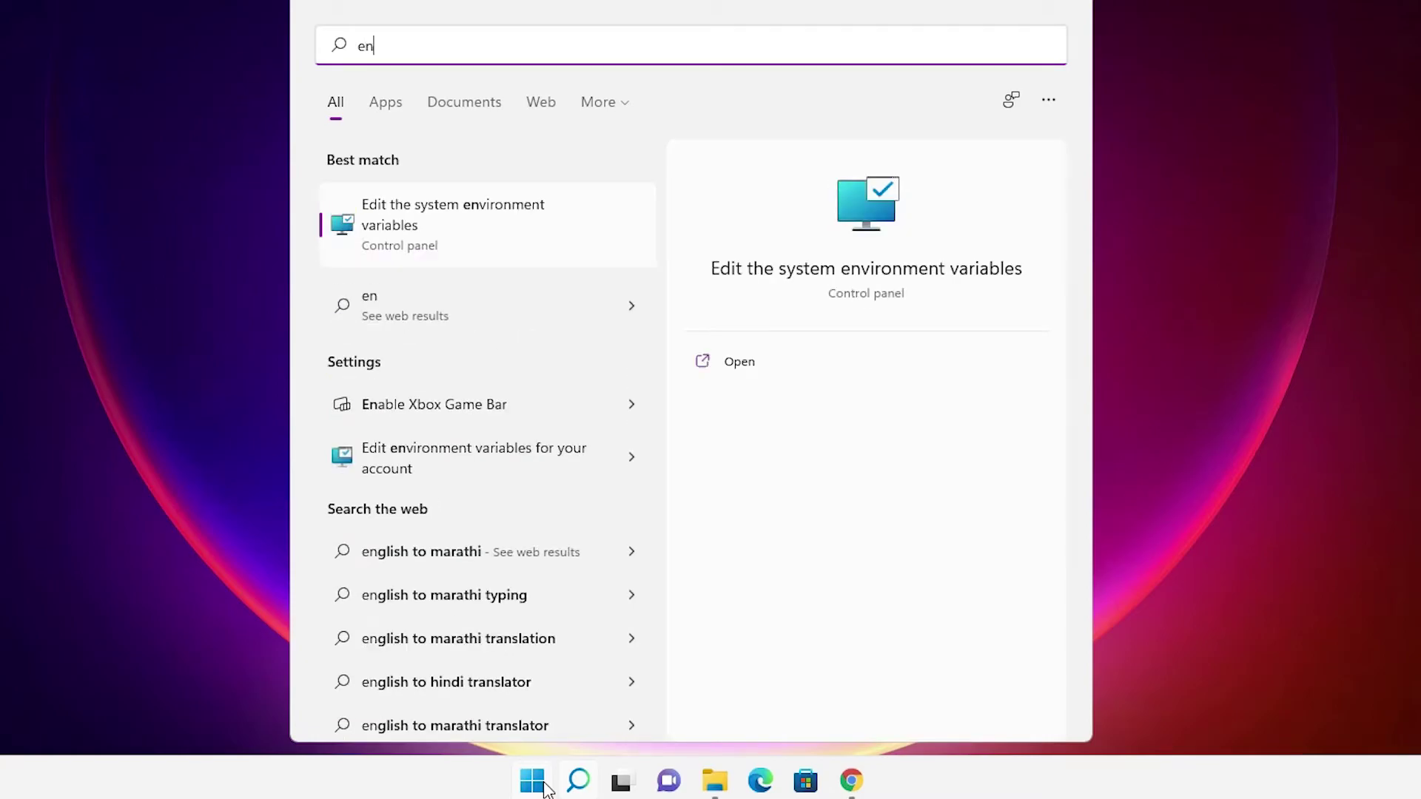
# Open System Properties and its Environment Variables window.
pyautogui.click(434, 227)
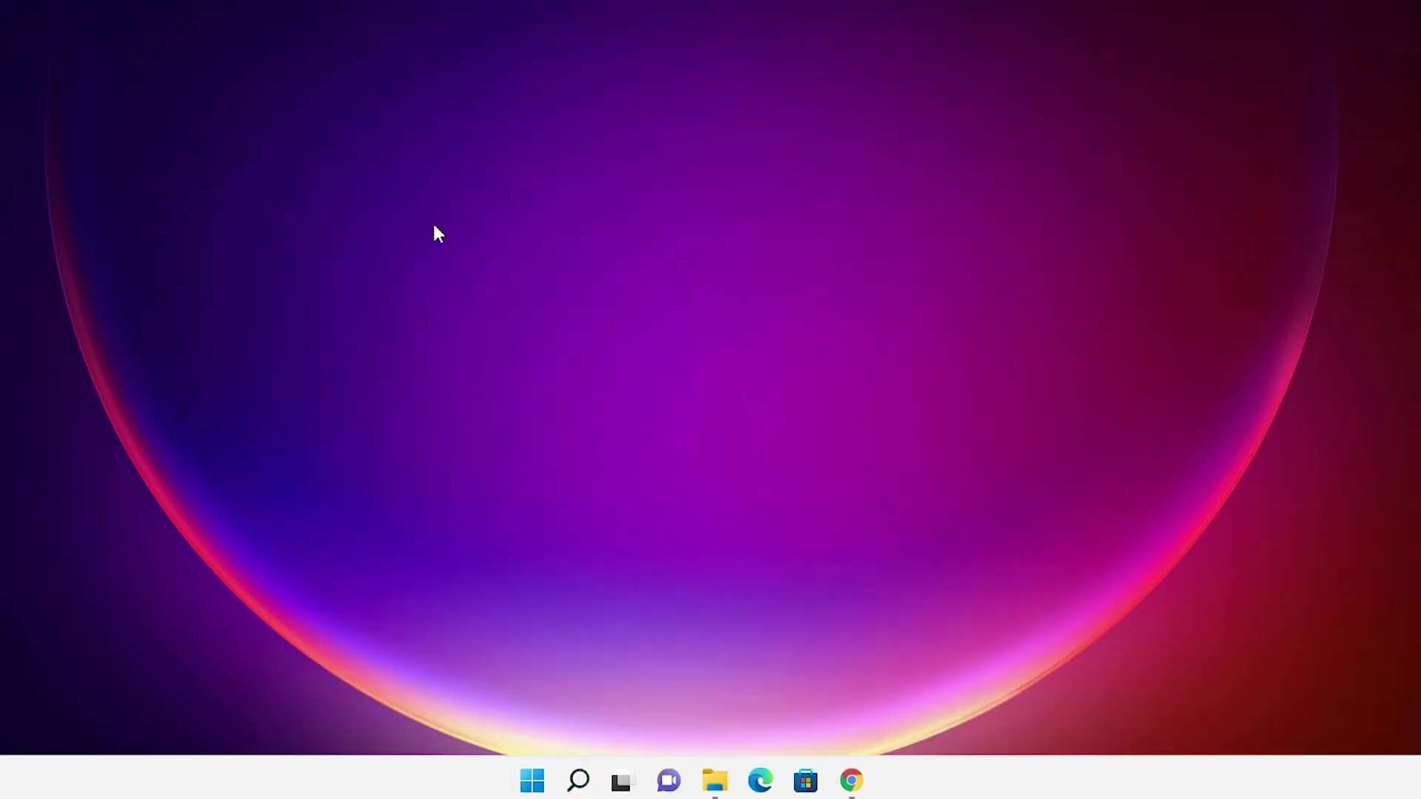
pyautogui.moveTo(279, 148); pyautogui.dragTo(651, 237)
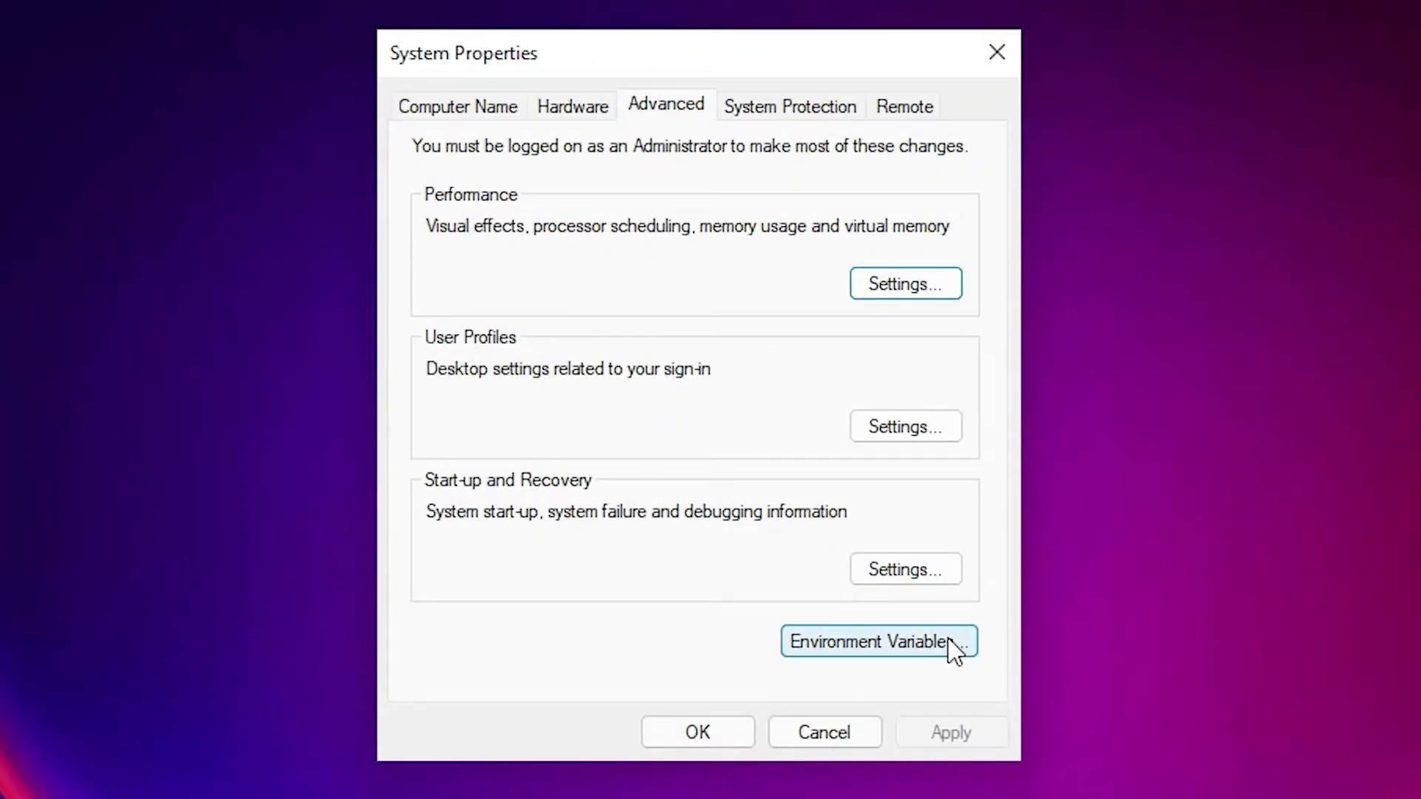
pyautogui.click(953, 648)
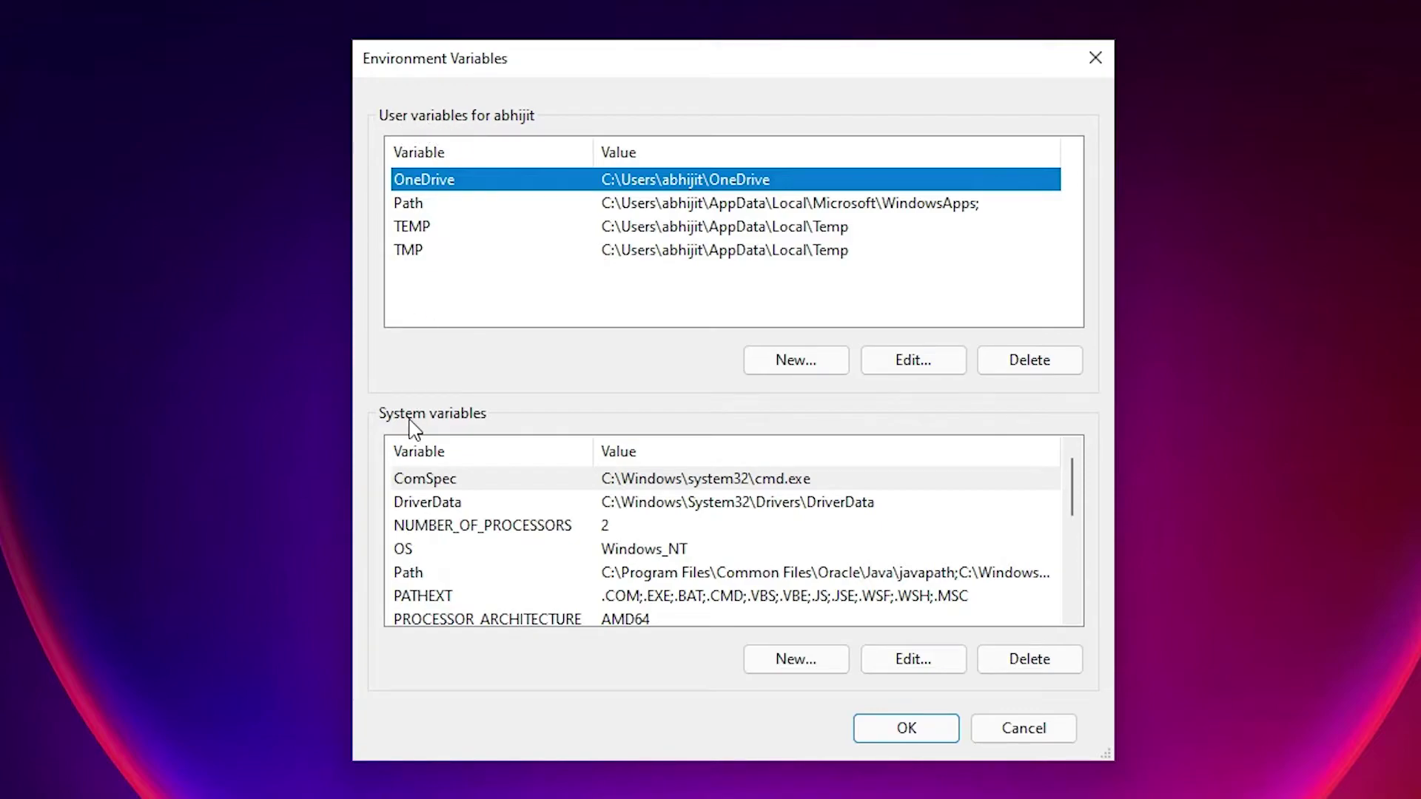
# Add C:\Program Files\Java\jdk-18\bin as a new entry in the system Path variable.
pyautogui.click(414, 577)
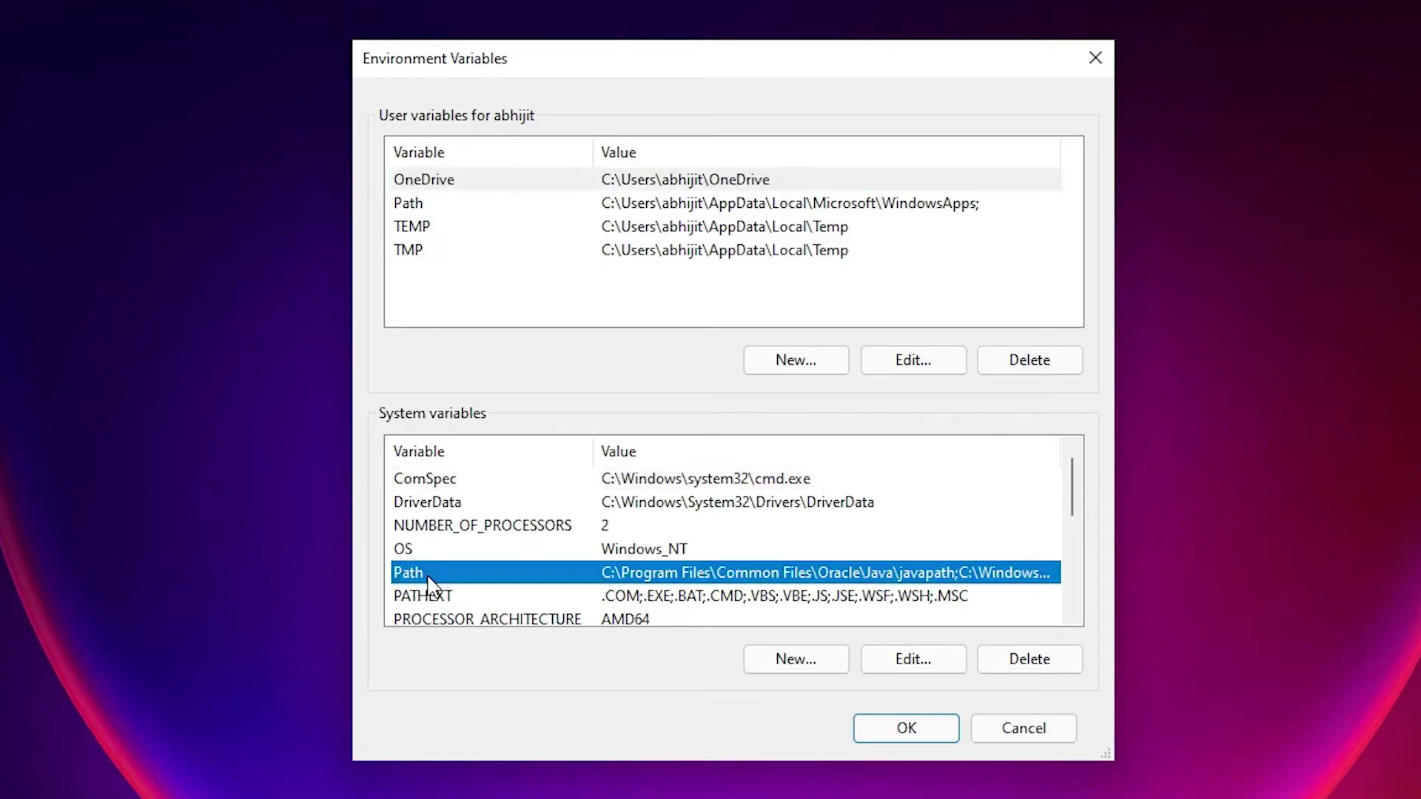
pyautogui.click(901, 669)
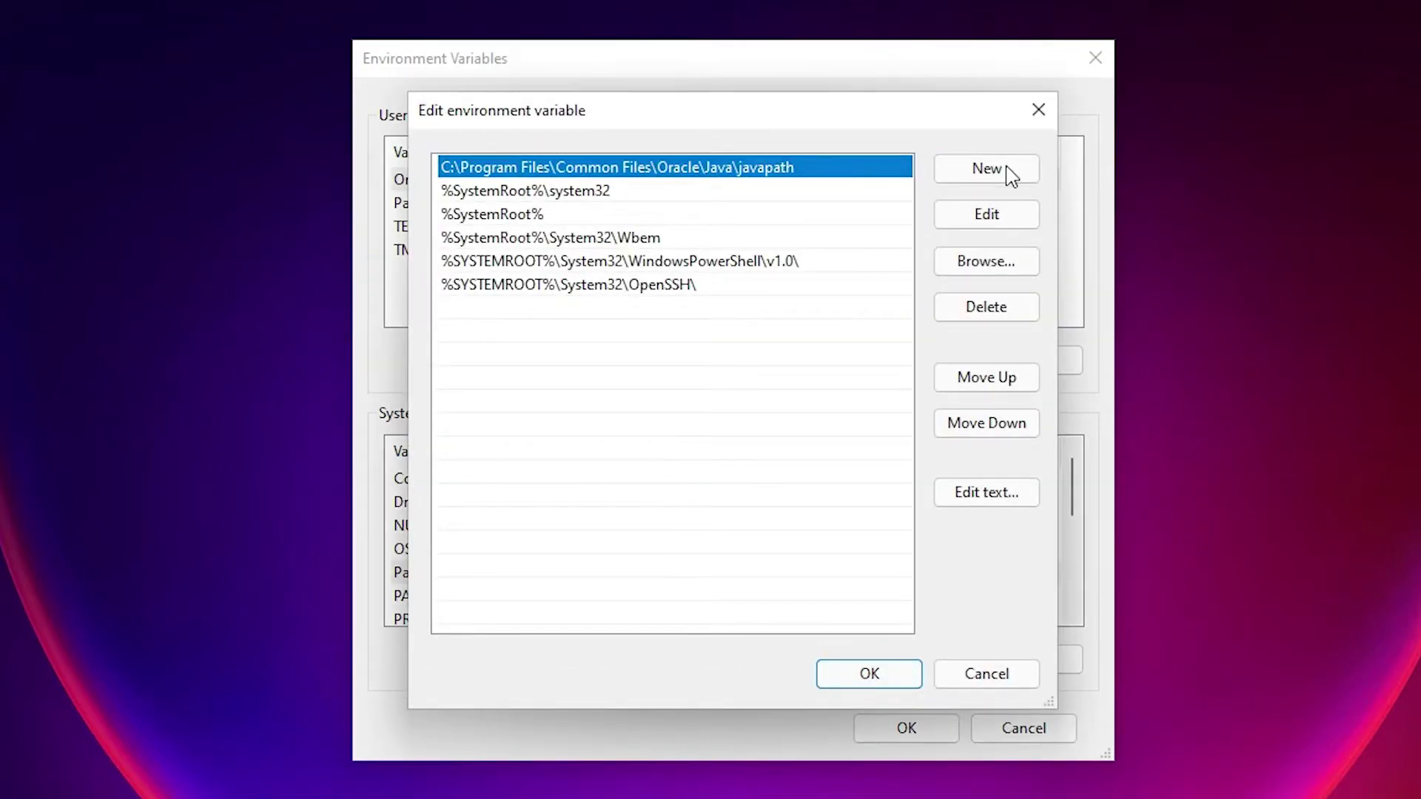
pyautogui.click(945, 176)
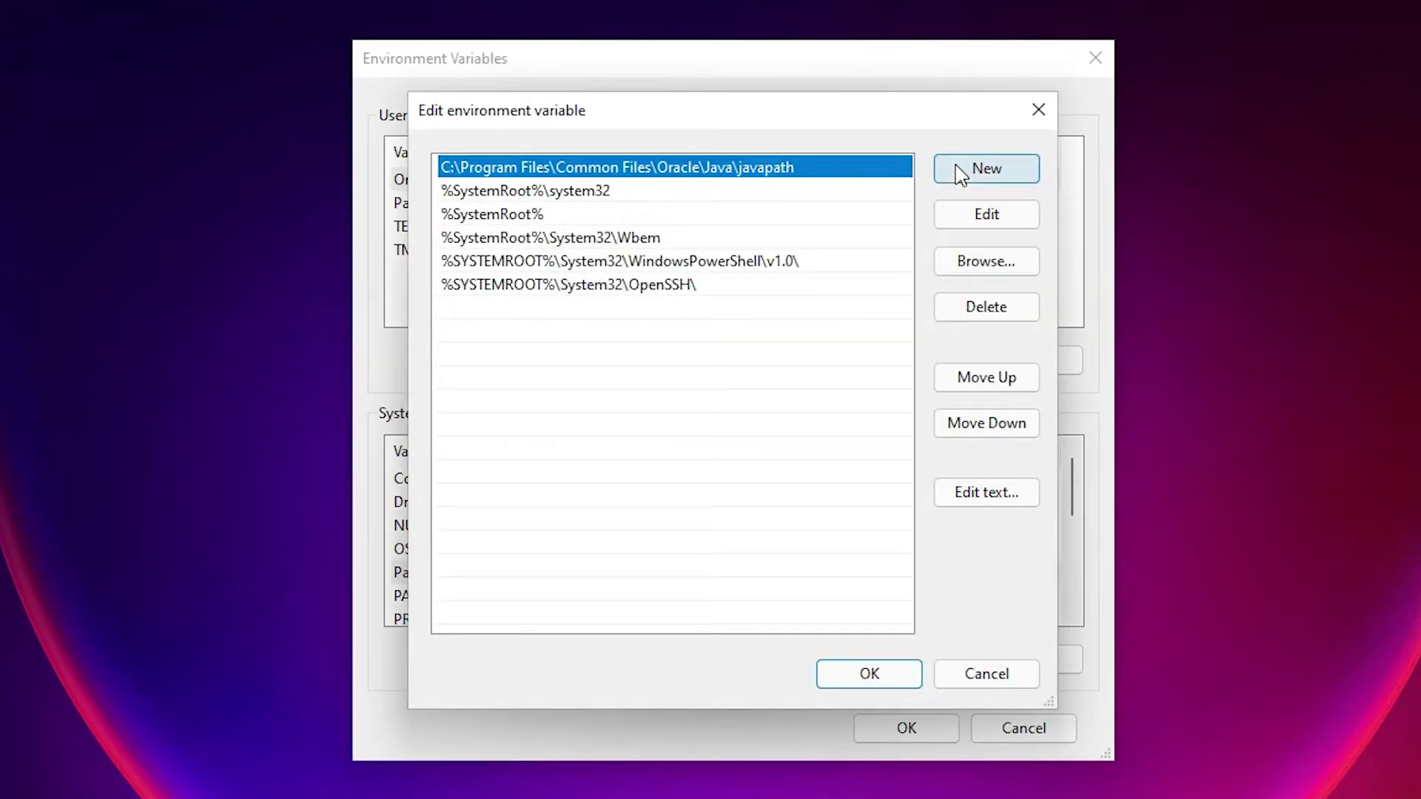
pyautogui.rightClick(456, 305)
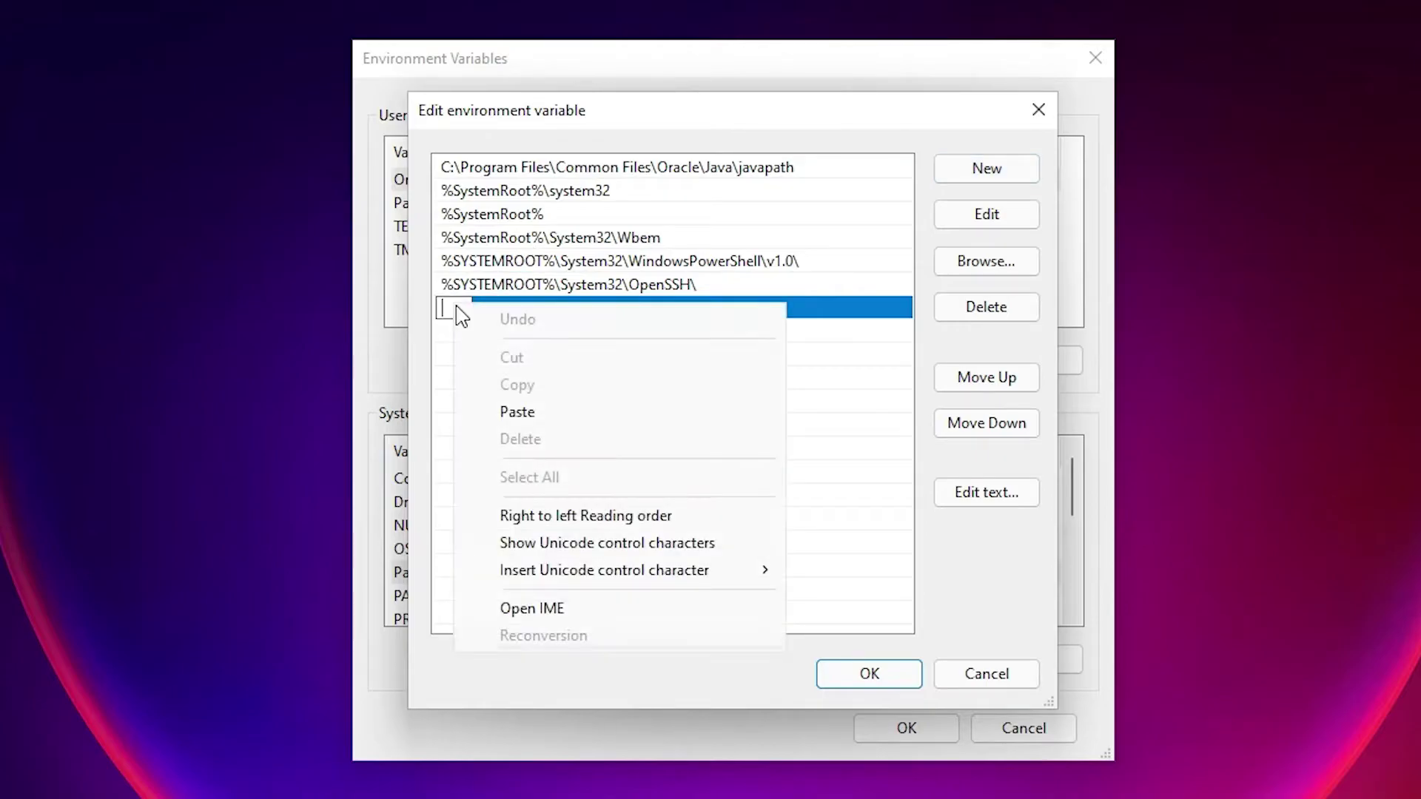
pyautogui.click(574, 414)
pyautogui.click(881, 680)
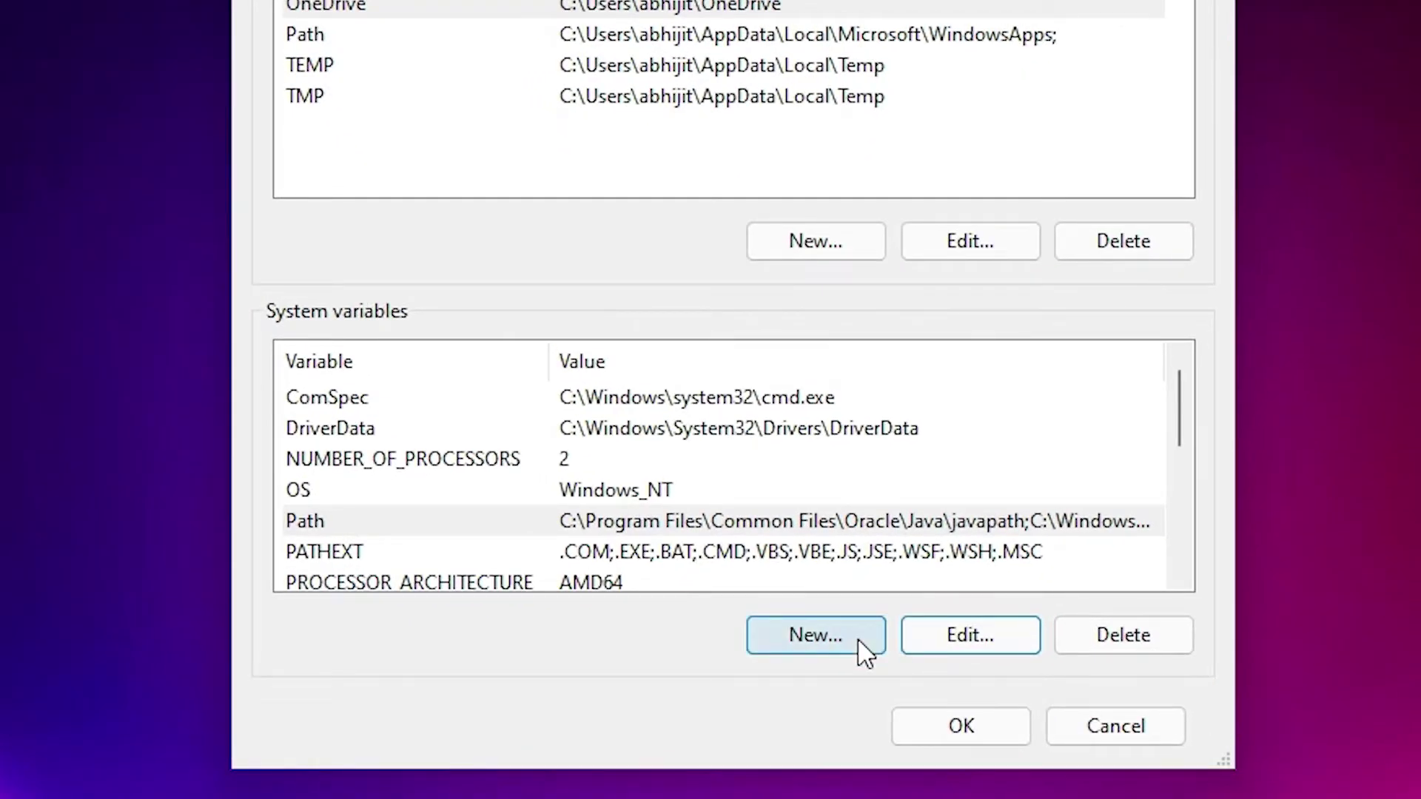
# Create a new system variable JAVA_HOME and paste the copied JDK bin path as its value.
pyautogui.click(860, 643)
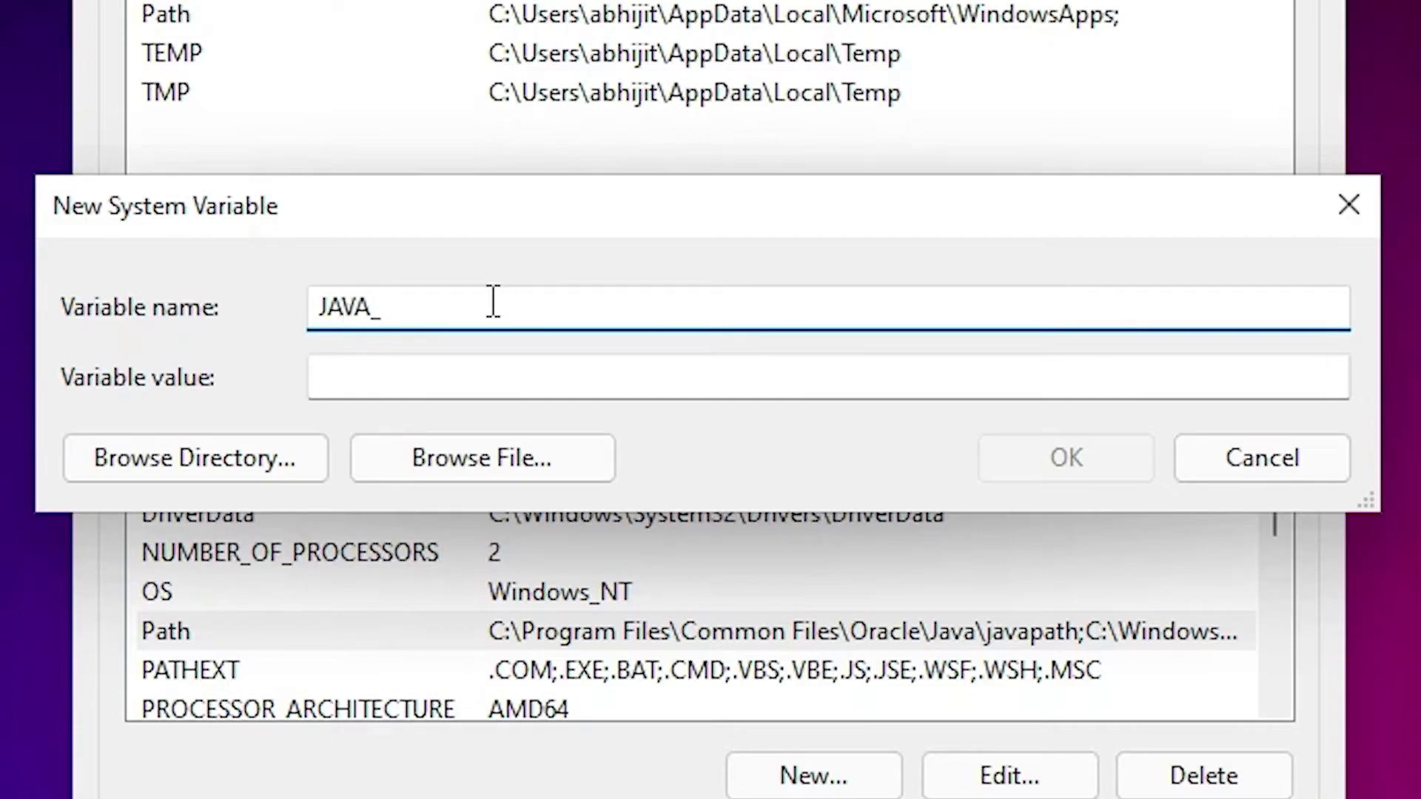
pyautogui.write('JAVA_HOME')
pyautogui.click(609, 384)
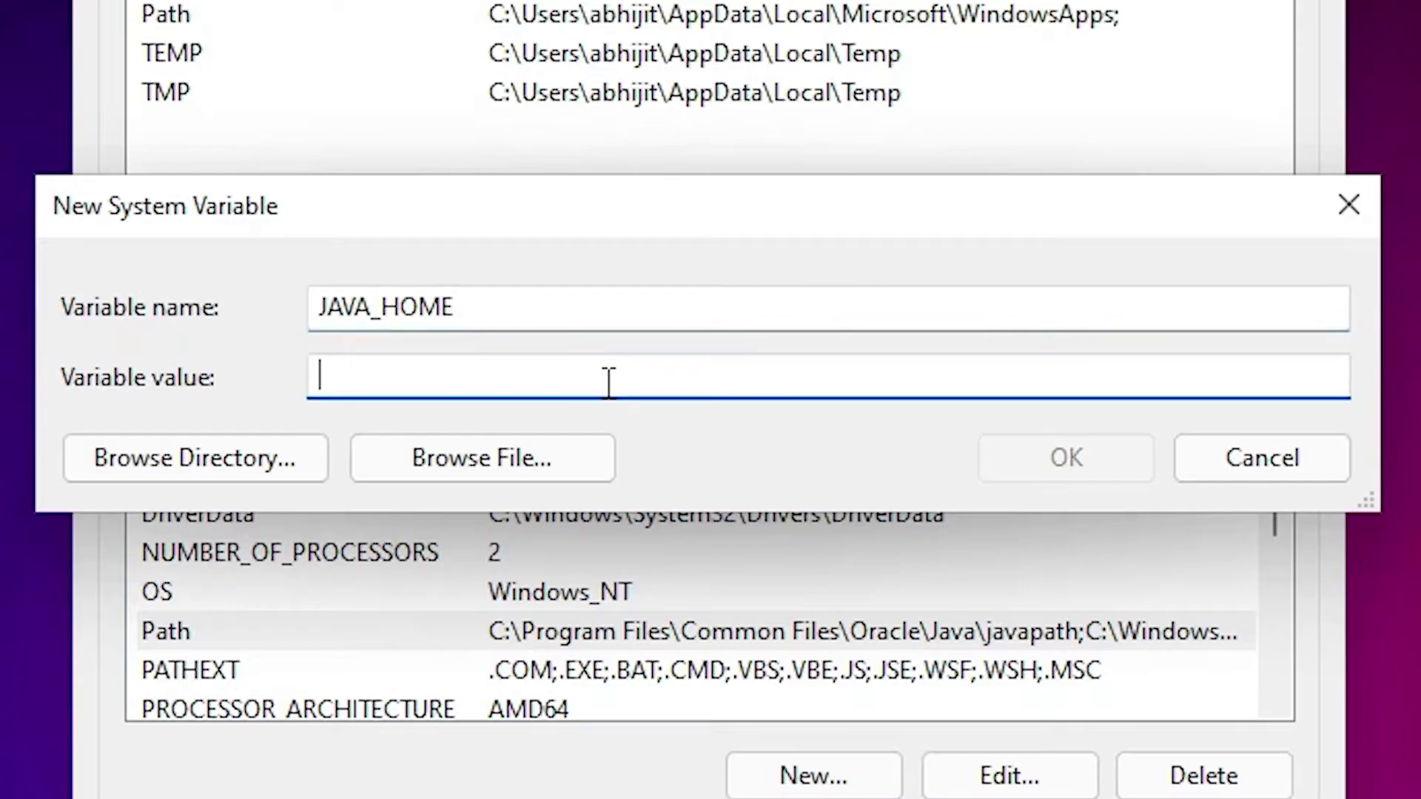
pyautogui.rightClick(375, 368)
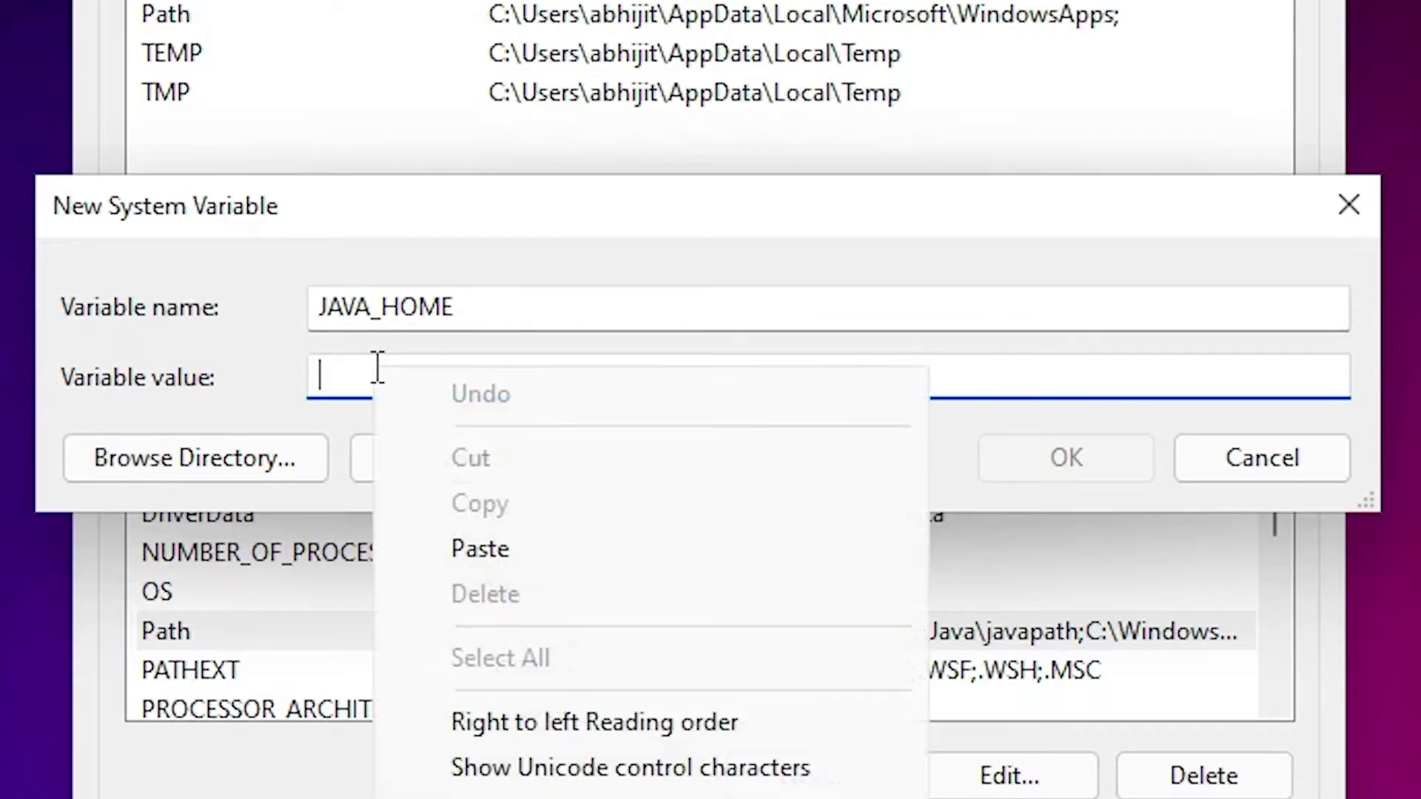
pyautogui.click(723, 549)
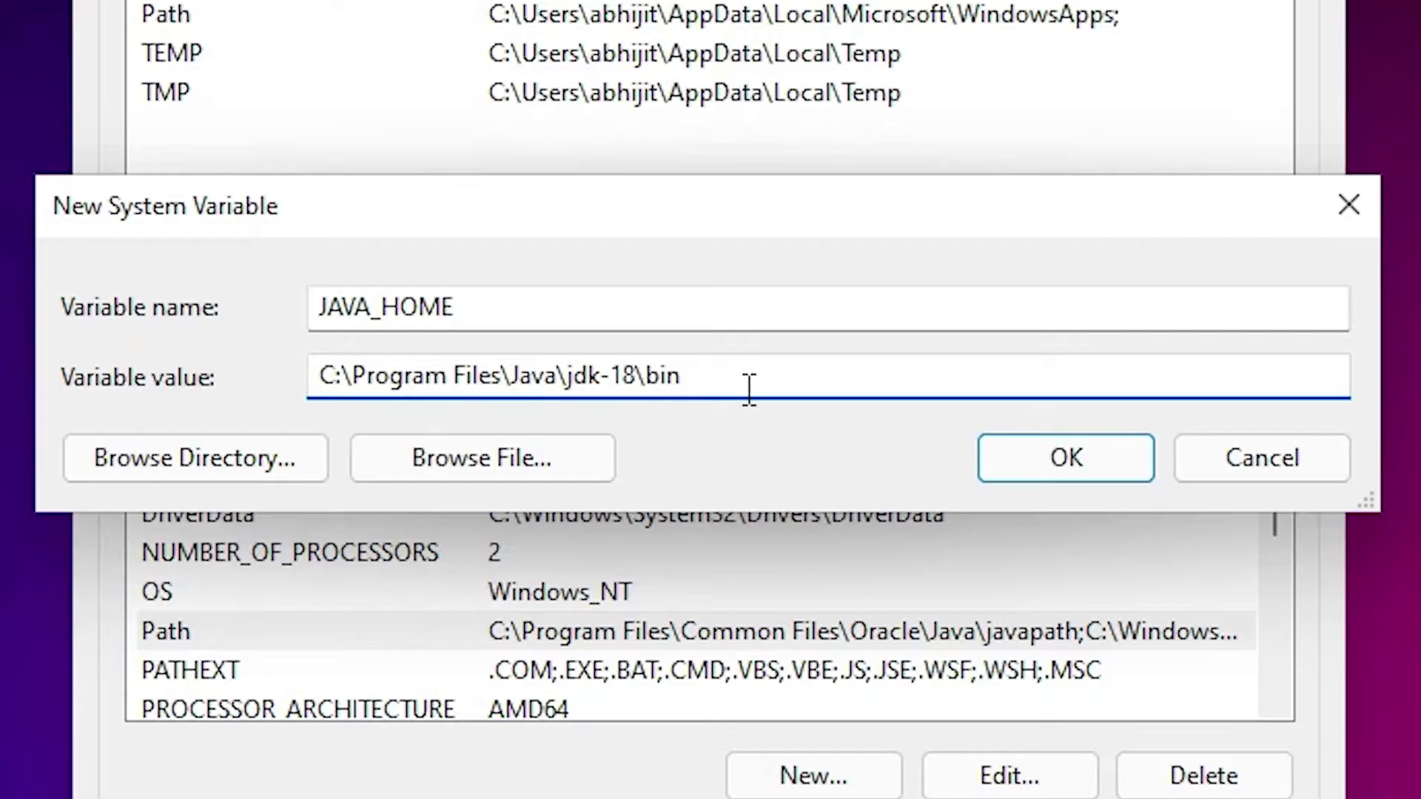
# Trim 'bin' so JAVA_HOME is C:\Program Files\Java\jdk-18, and save all environment dialogs.
pyautogui.keyDown('shift'); pyautogui.click(631, 387); pyautogui.keyUp('shift')
pyautogui.keyDown('shift'); pyautogui.click(641, 383); pyautogui.keyUp('shift')
pyautogui.click(697, 380)
pyautogui.press('BackSpace')
pyautogui.press('BackSpace')
pyautogui.press('BackSpace')
pyautogui.press('BackSpace')
pyautogui.click(1036, 456)
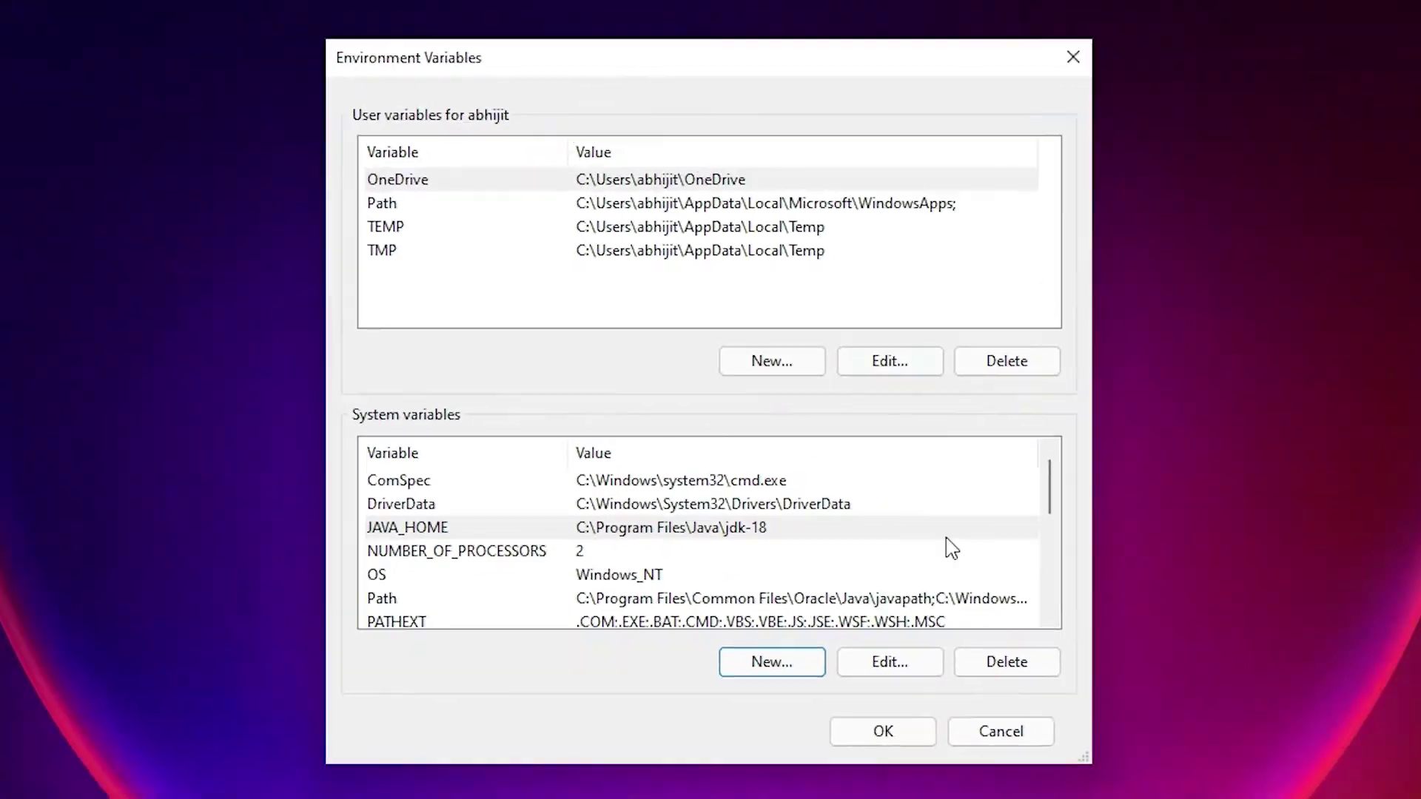
pyautogui.click(888, 734)
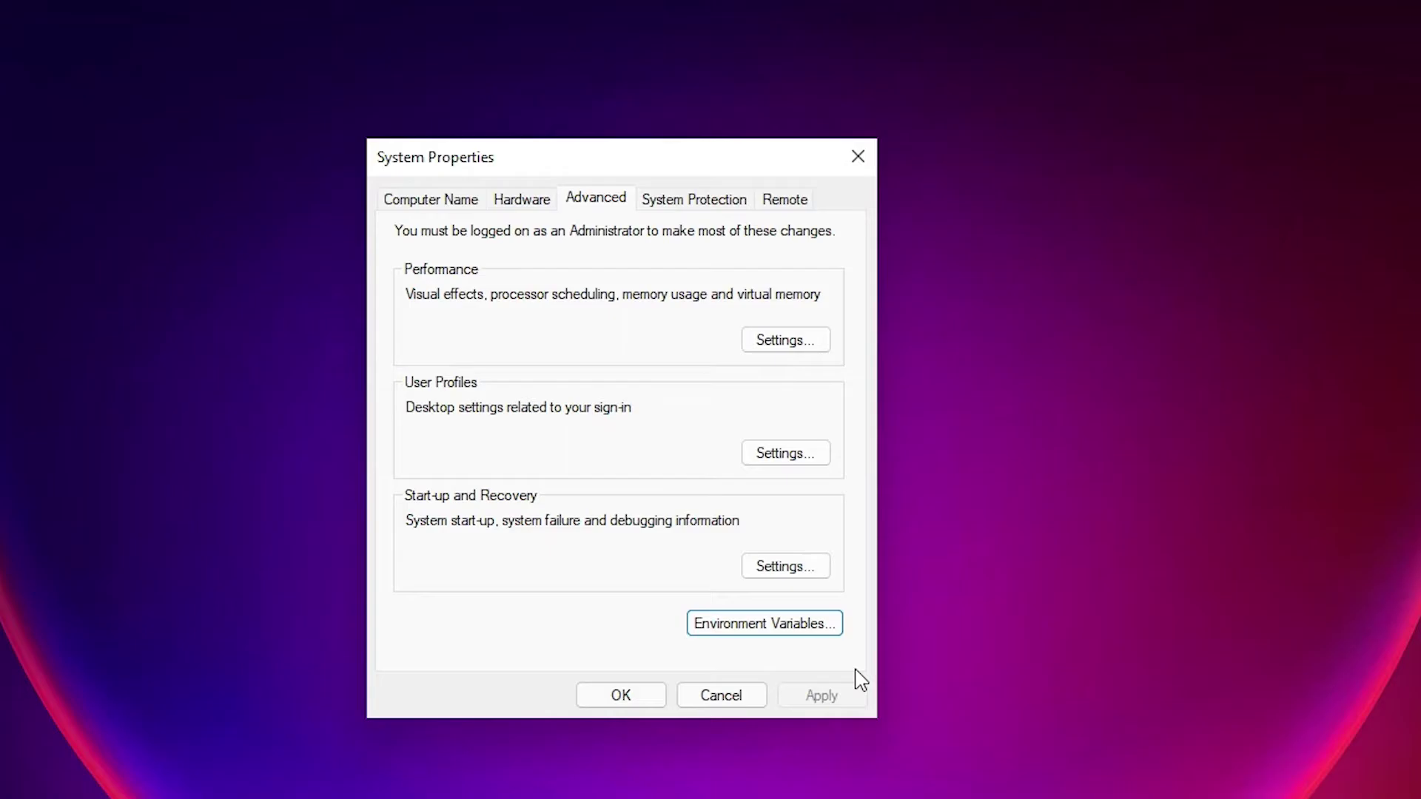
pyautogui.click(655, 695)
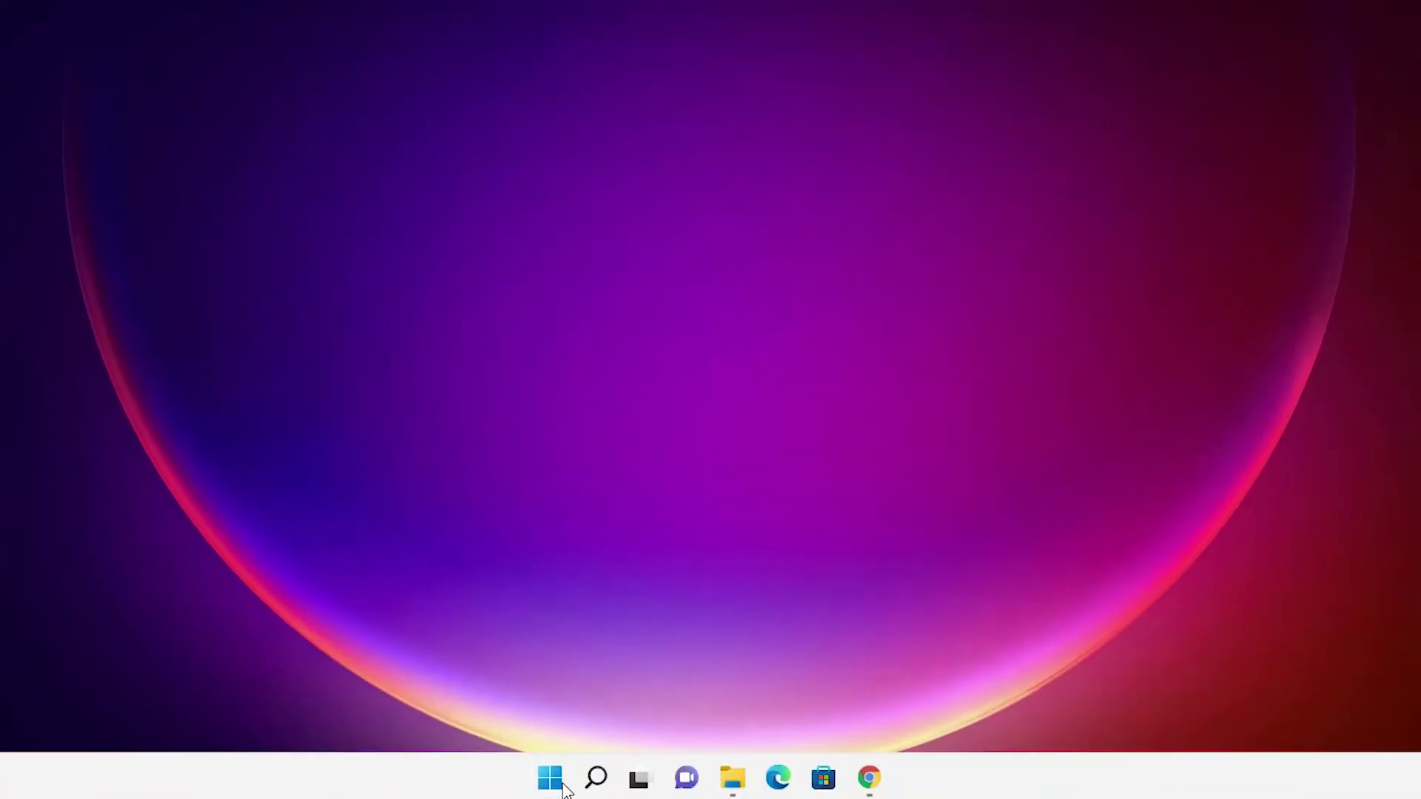
pyautogui.click(551, 779)
pyautogui.write('cmd')
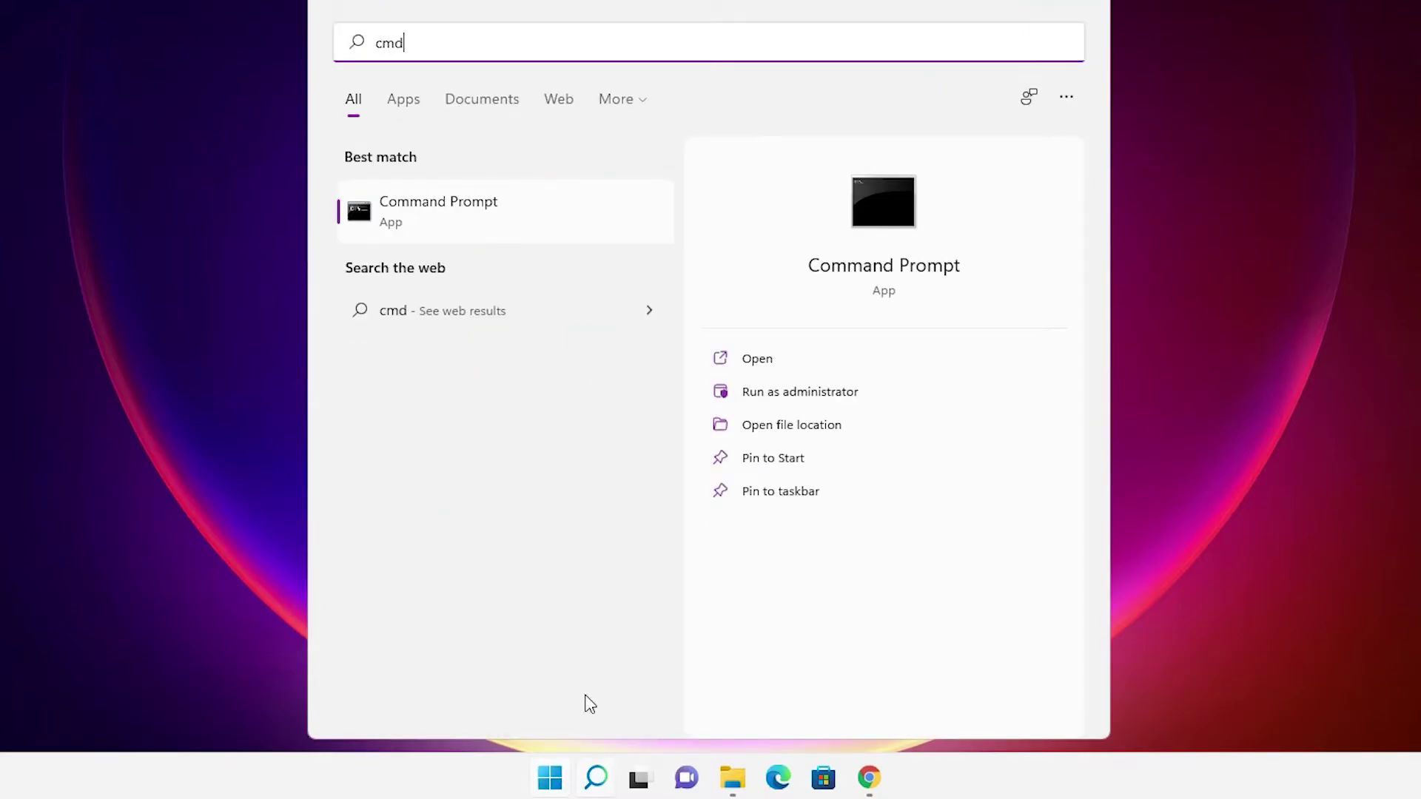
pyautogui.click(477, 210)
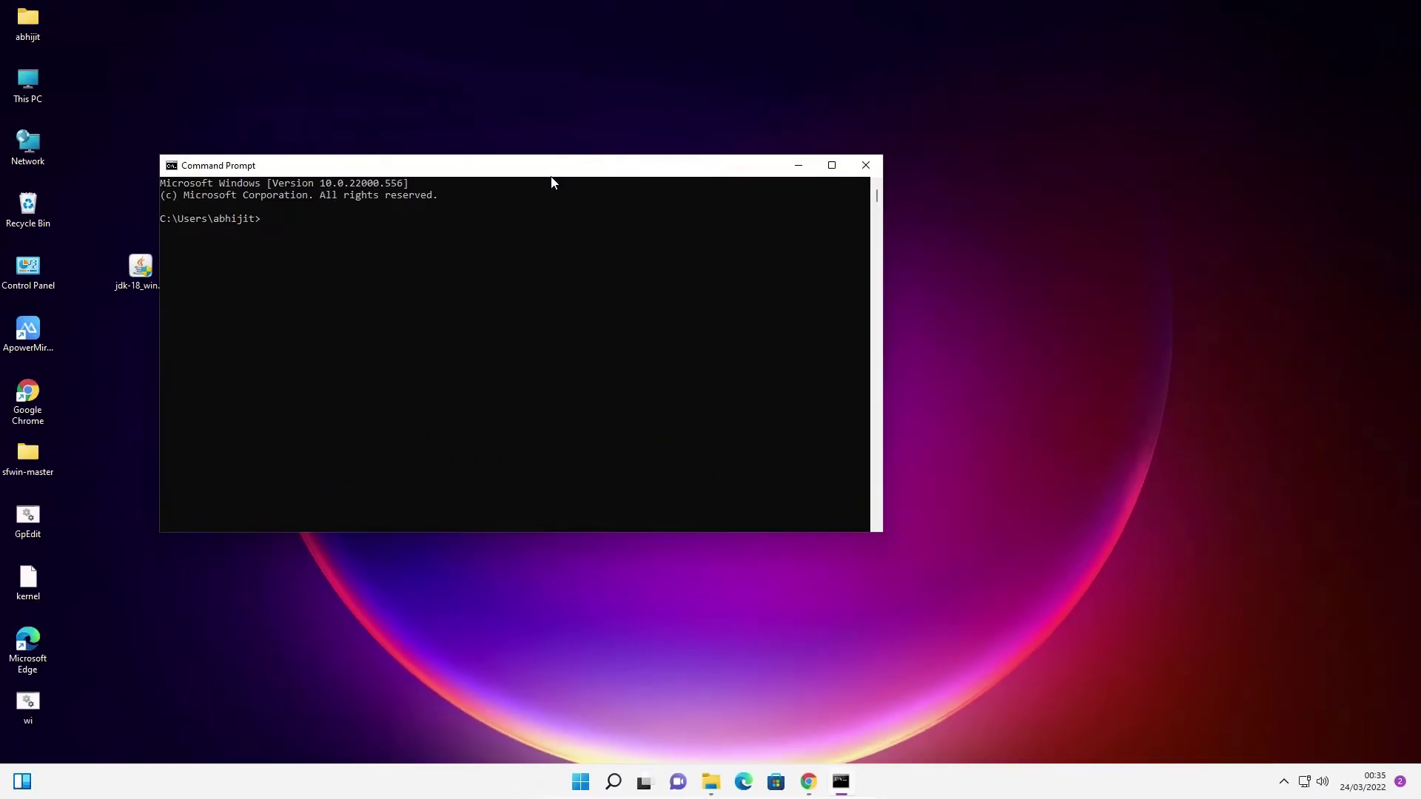
pyautogui.moveTo(551, 180); pyautogui.dragTo(747, 227)
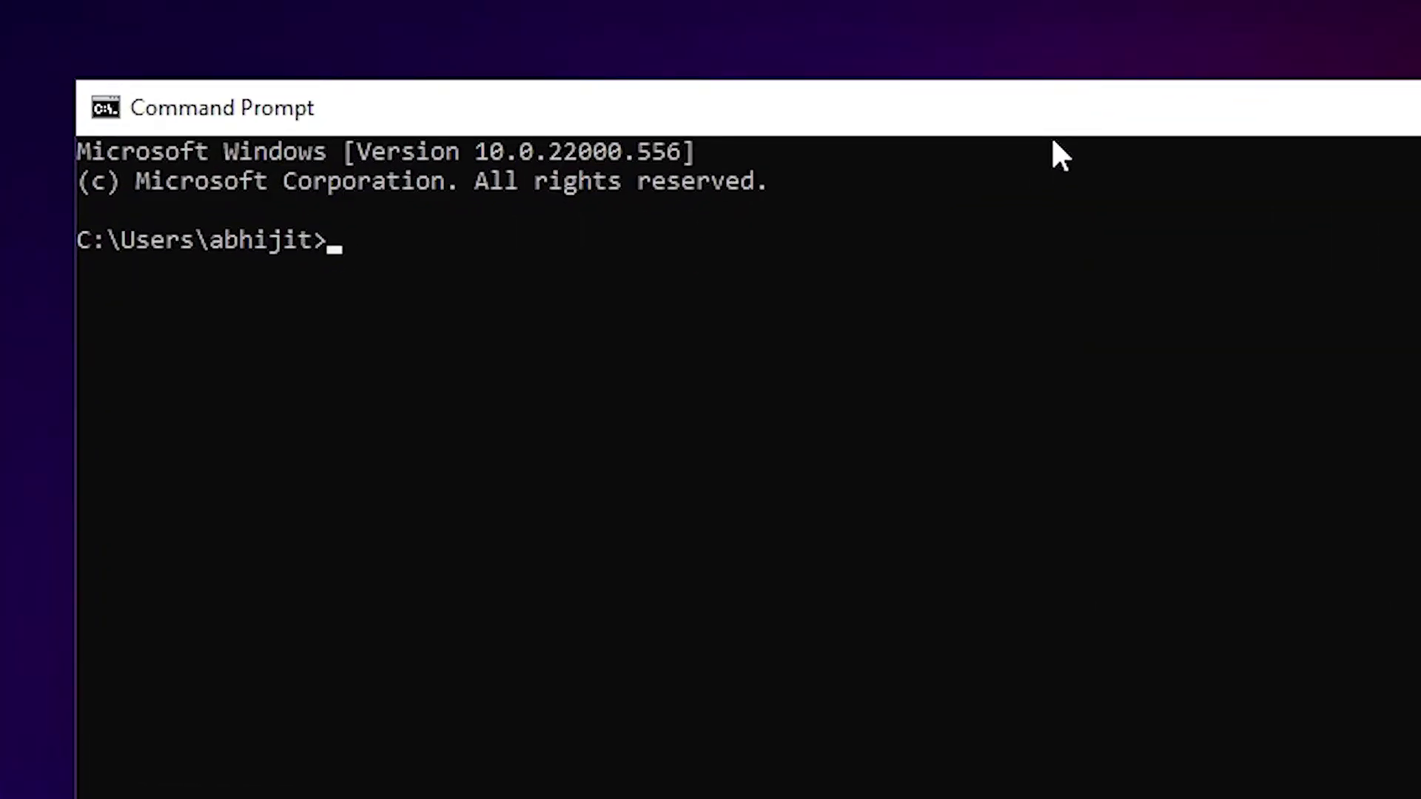
pyautogui.write('java --')
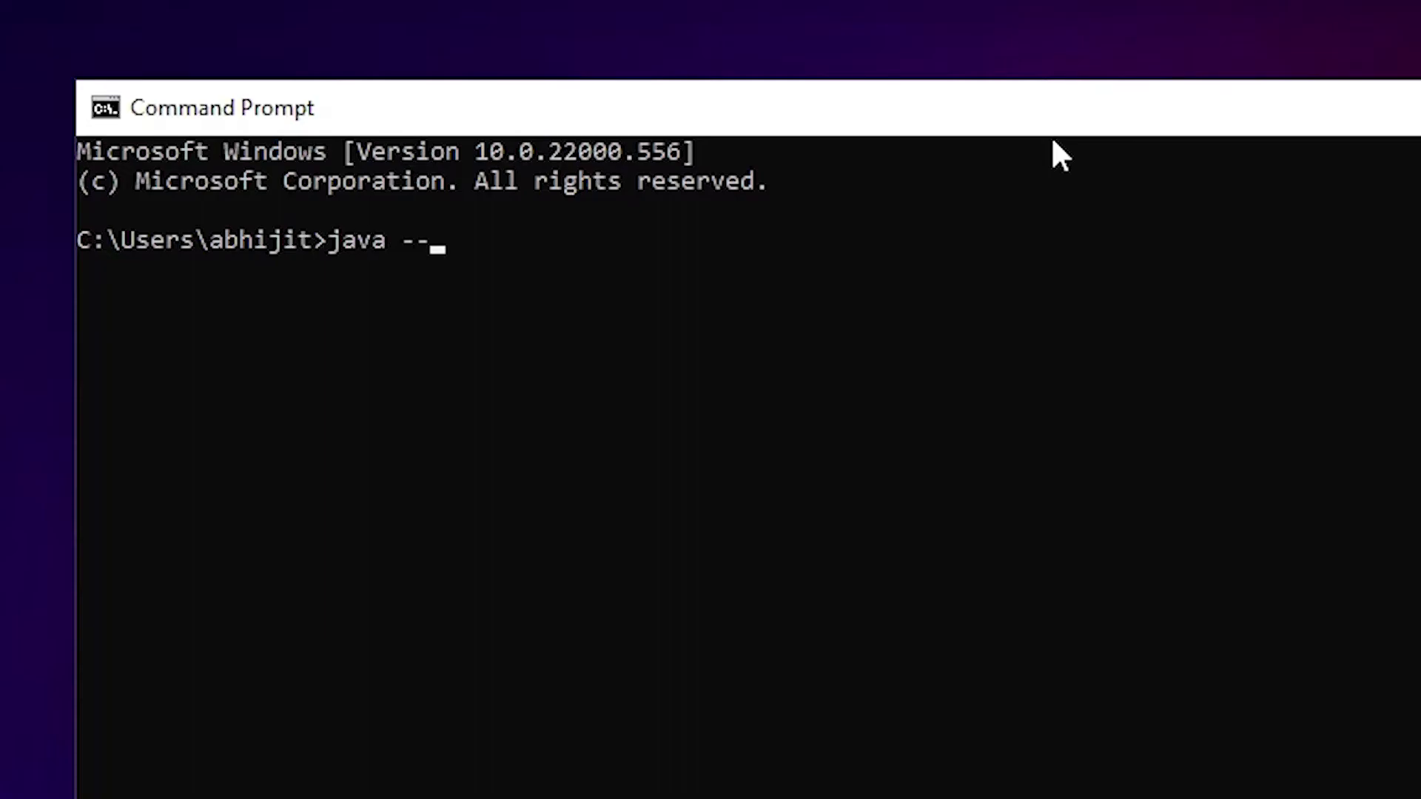
pyautogui.write('version')
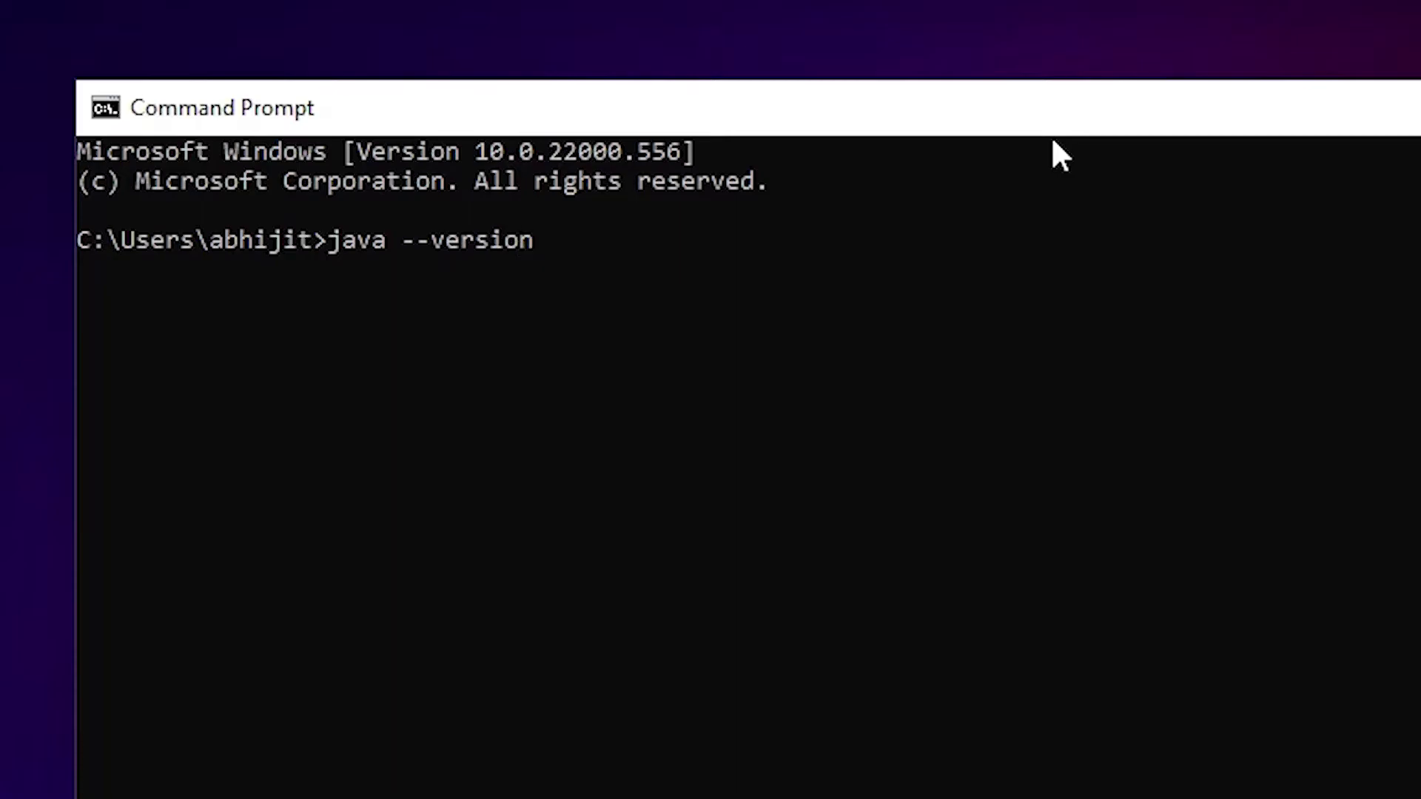
pyautogui.press('Return')
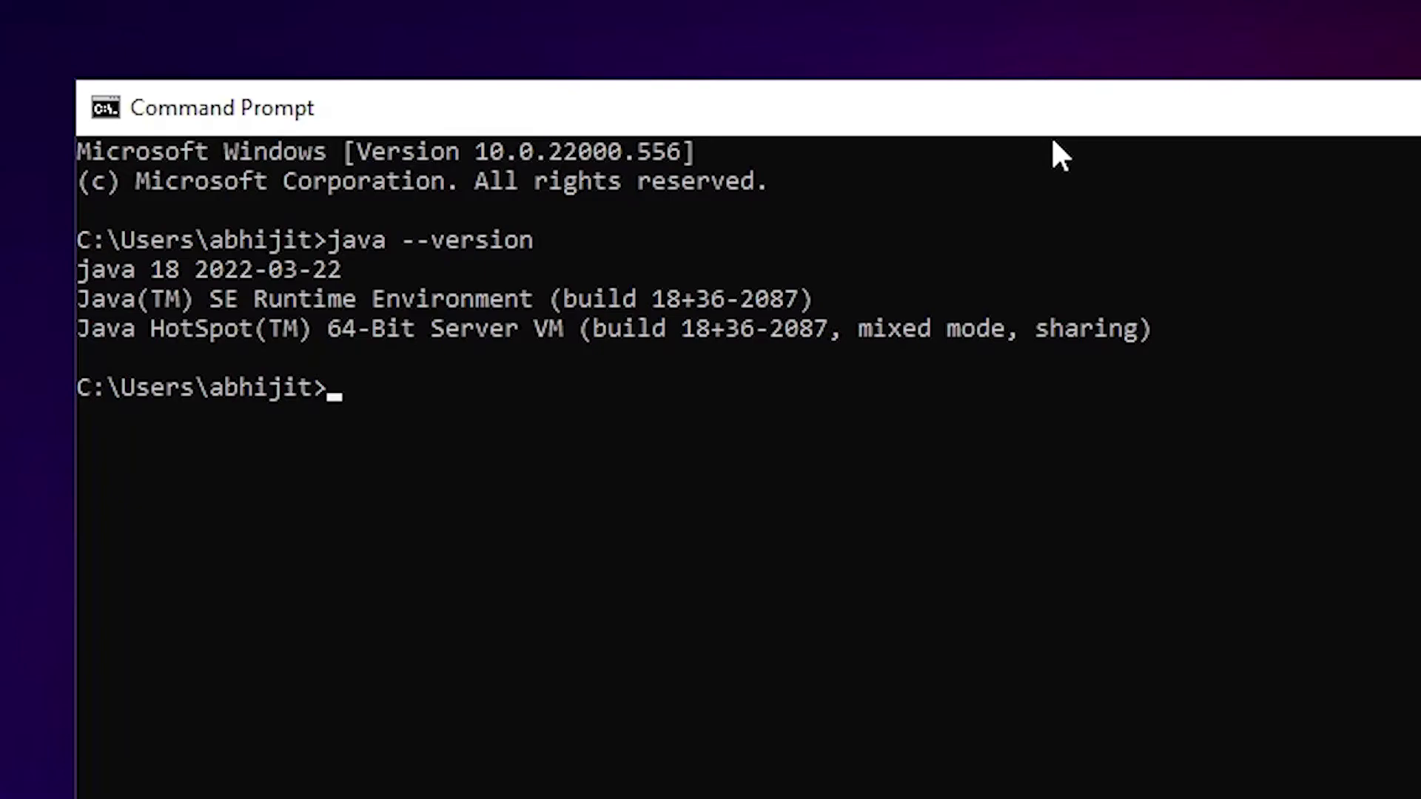
# Run javac and then javac --version, confirming the compiler reports javac 18.
pyautogui.write('j')
pyautogui.press('BackSpace')
pyautogui.press('Up')
pyautogui.press('BackSpace')
pyautogui.press('BackSpace')
pyautogui.press('BackSpace')
pyautogui.press('BackSpace')
pyautogui.press('BackSpace')
pyautogui.press('BackSpace')
pyautogui.press('BackSpace')
pyautogui.press('BackSpace')
pyautogui.press('BackSpace')
pyautogui.press('BackSpace')
pyautogui.write('c')
pyautogui.press('Return')
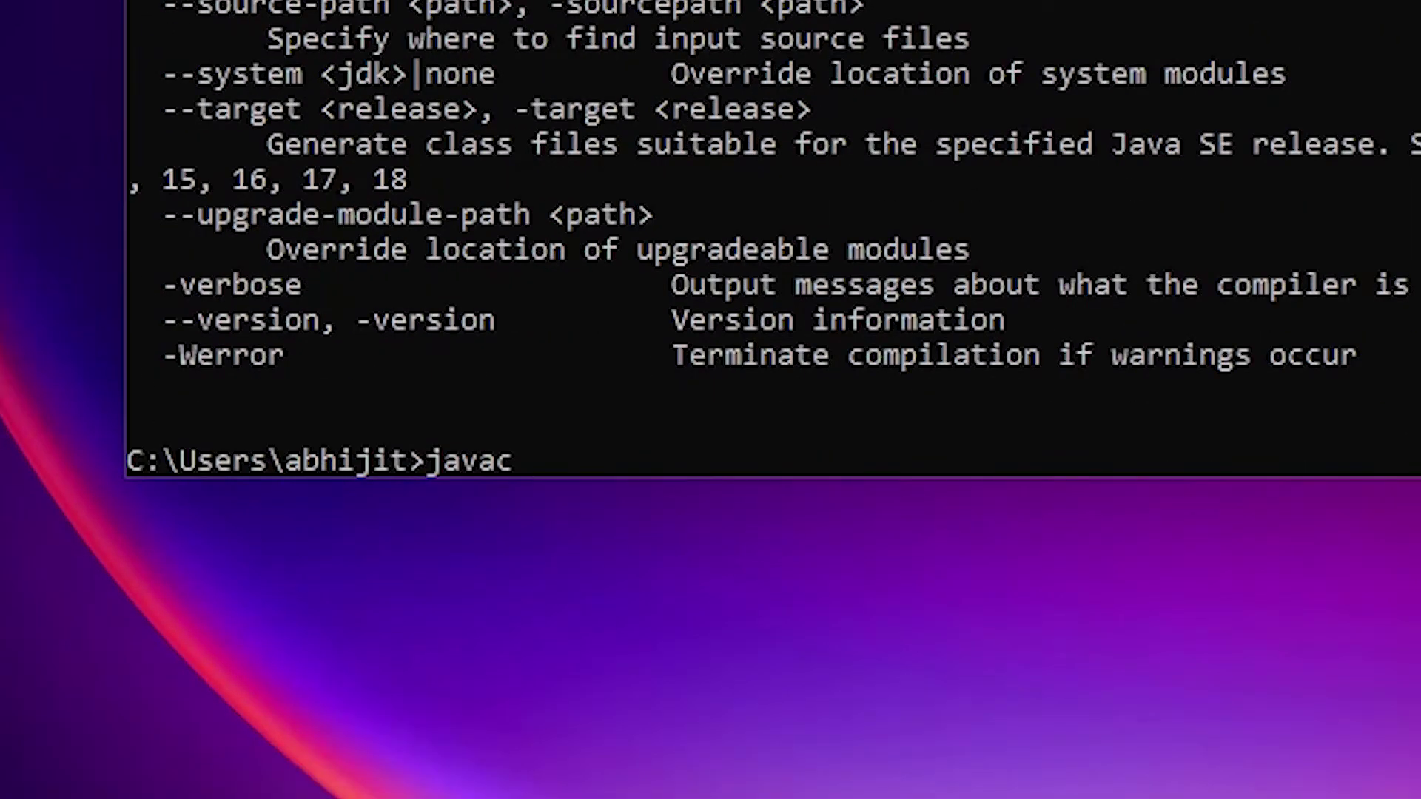
pyautogui.write('--version')
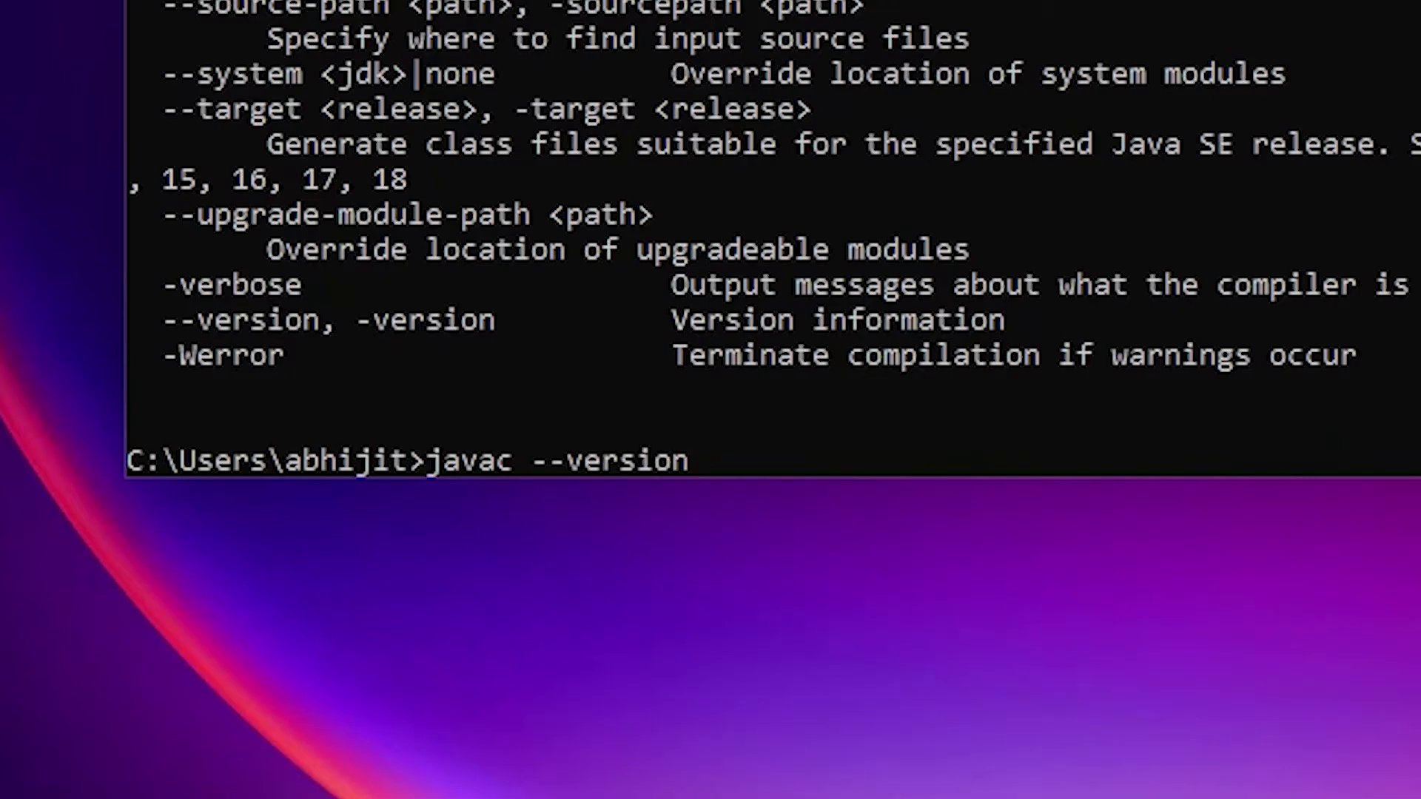
pyautogui.press('Return')
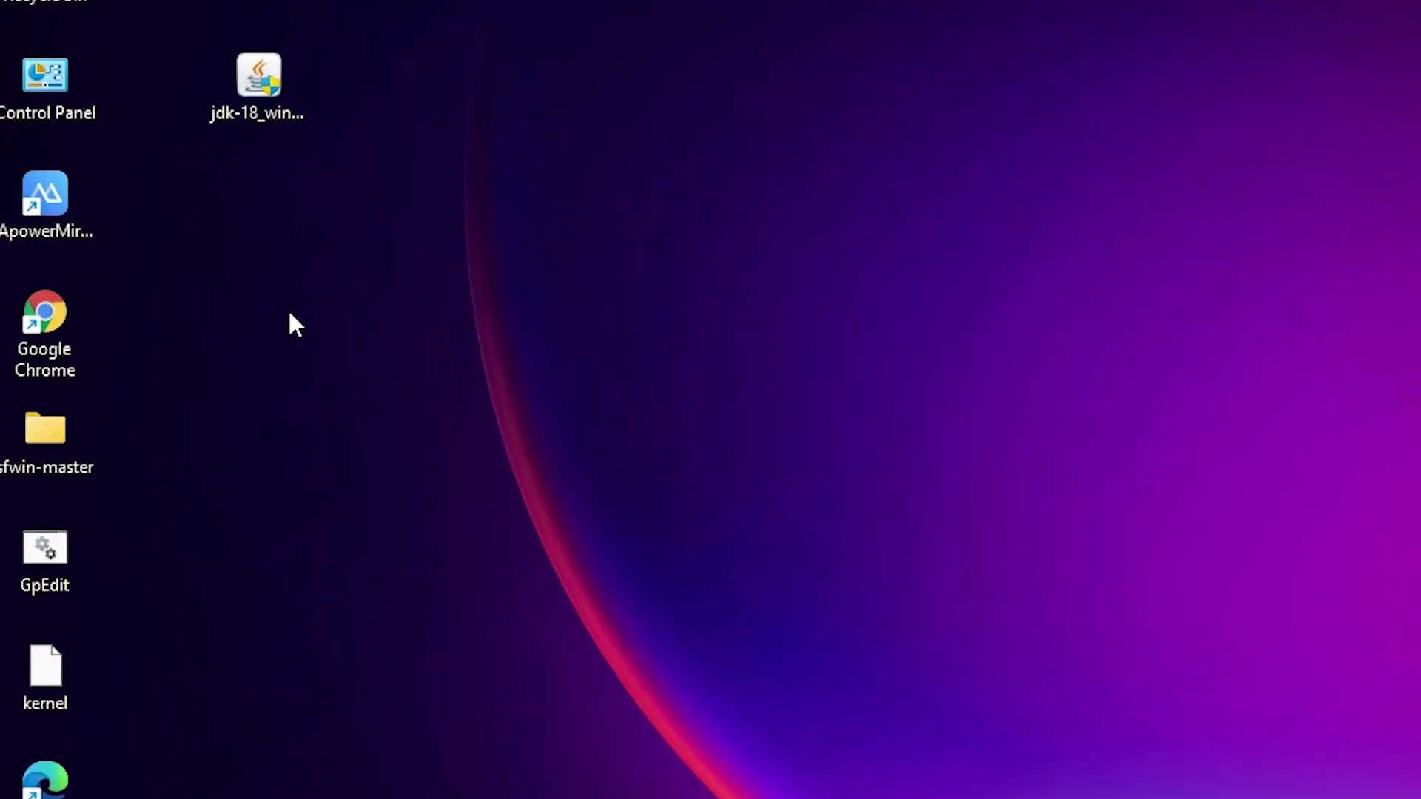
# Create a new folder named test on the desktop.
pyautogui.rightClick(271, 261)
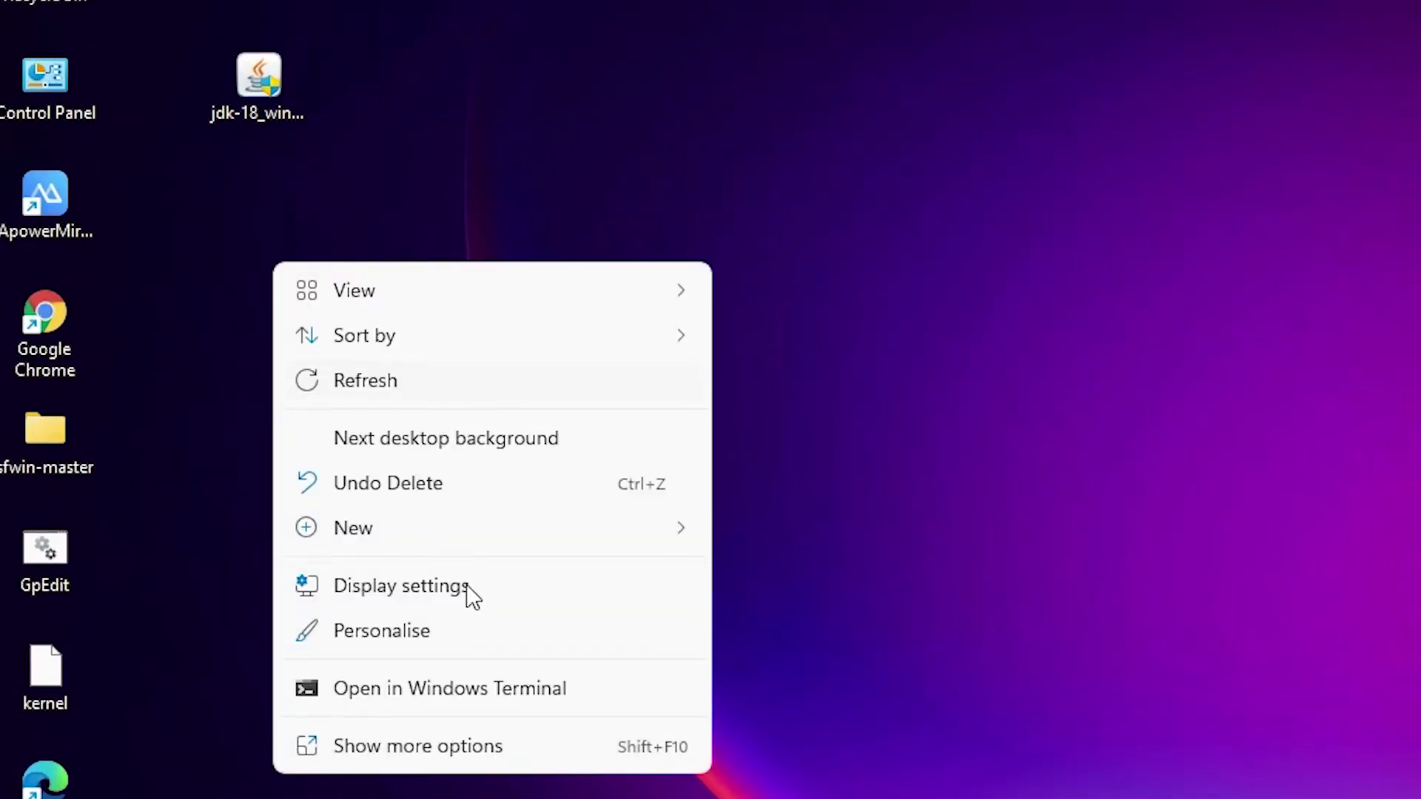
pyautogui.moveTo(406, 527)
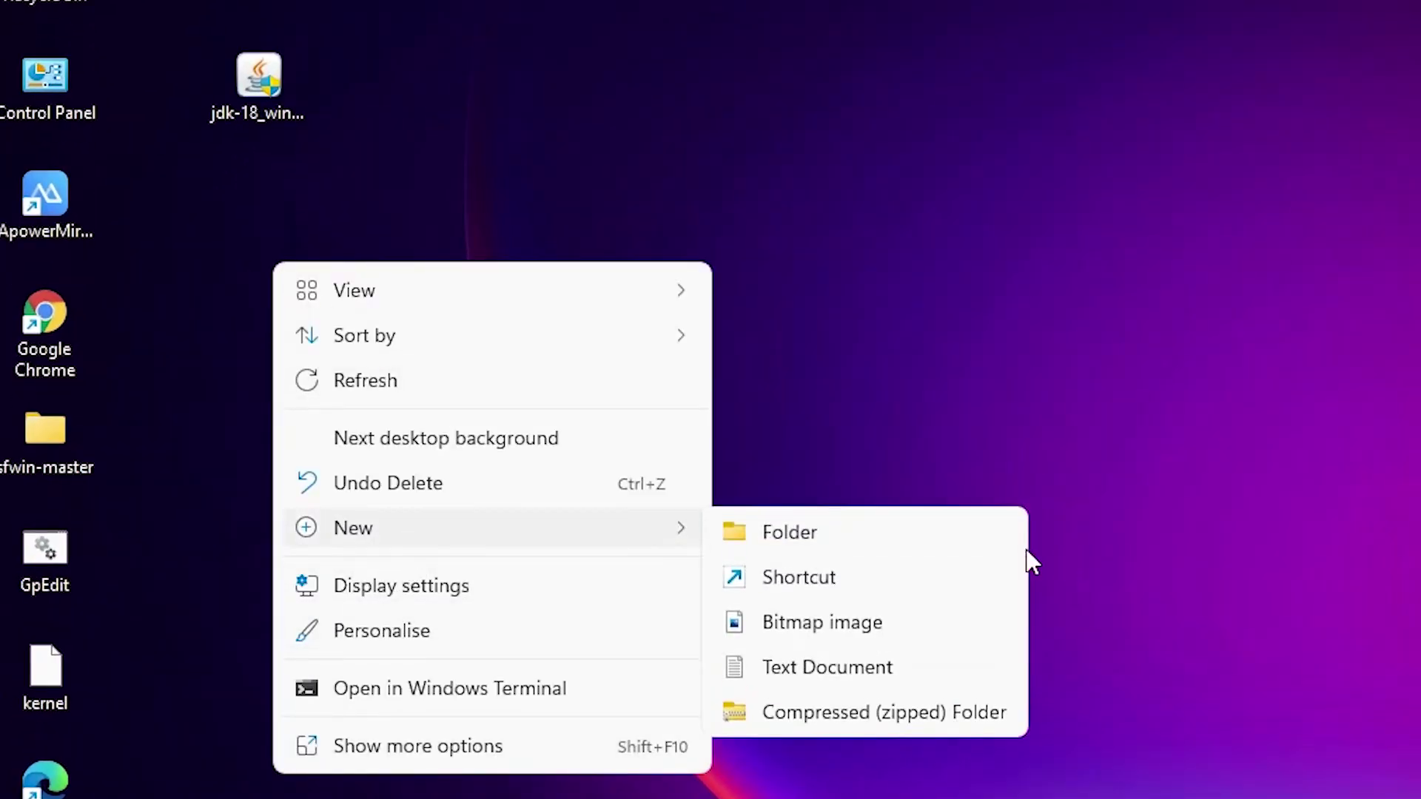
pyautogui.click(893, 536)
pyautogui.write('test')
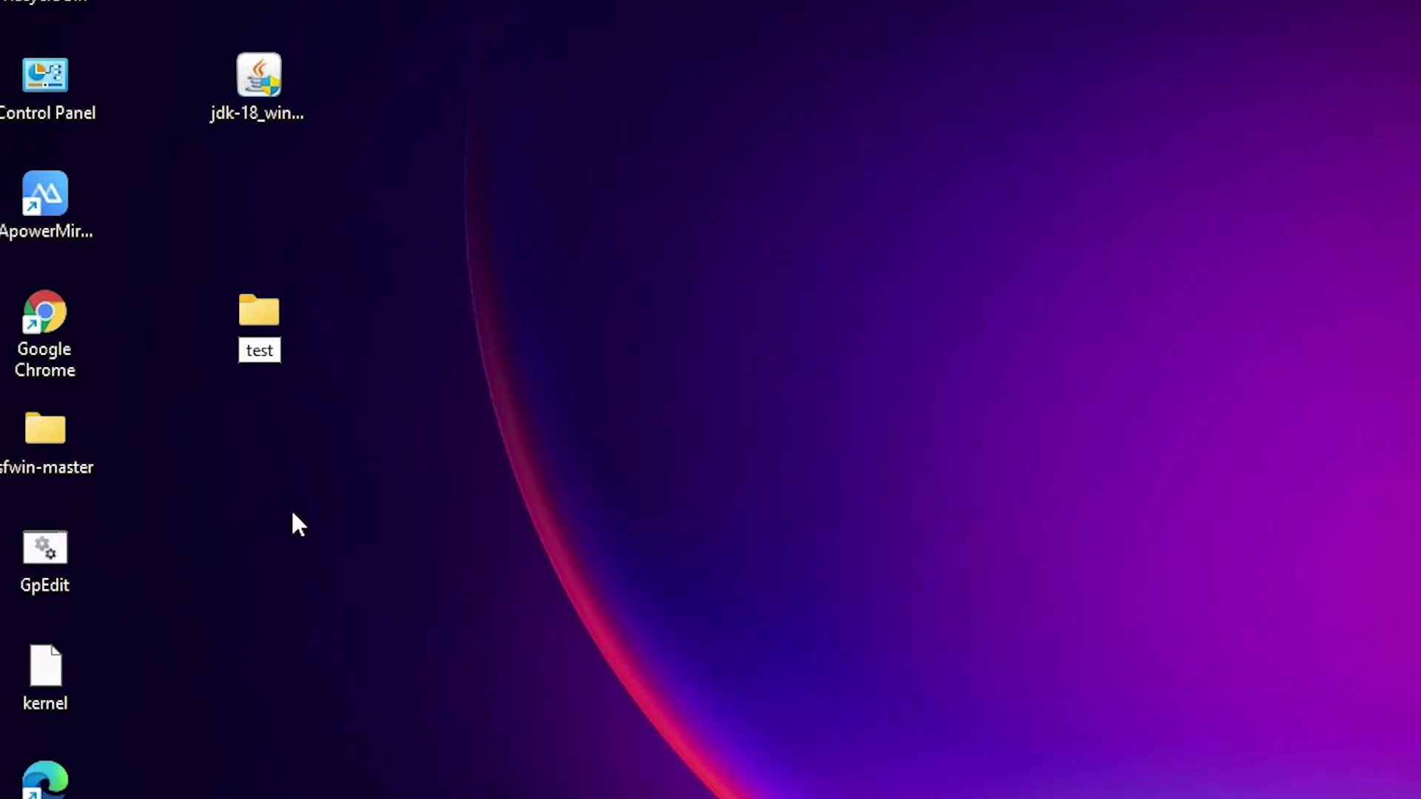
pyautogui.press('Return')
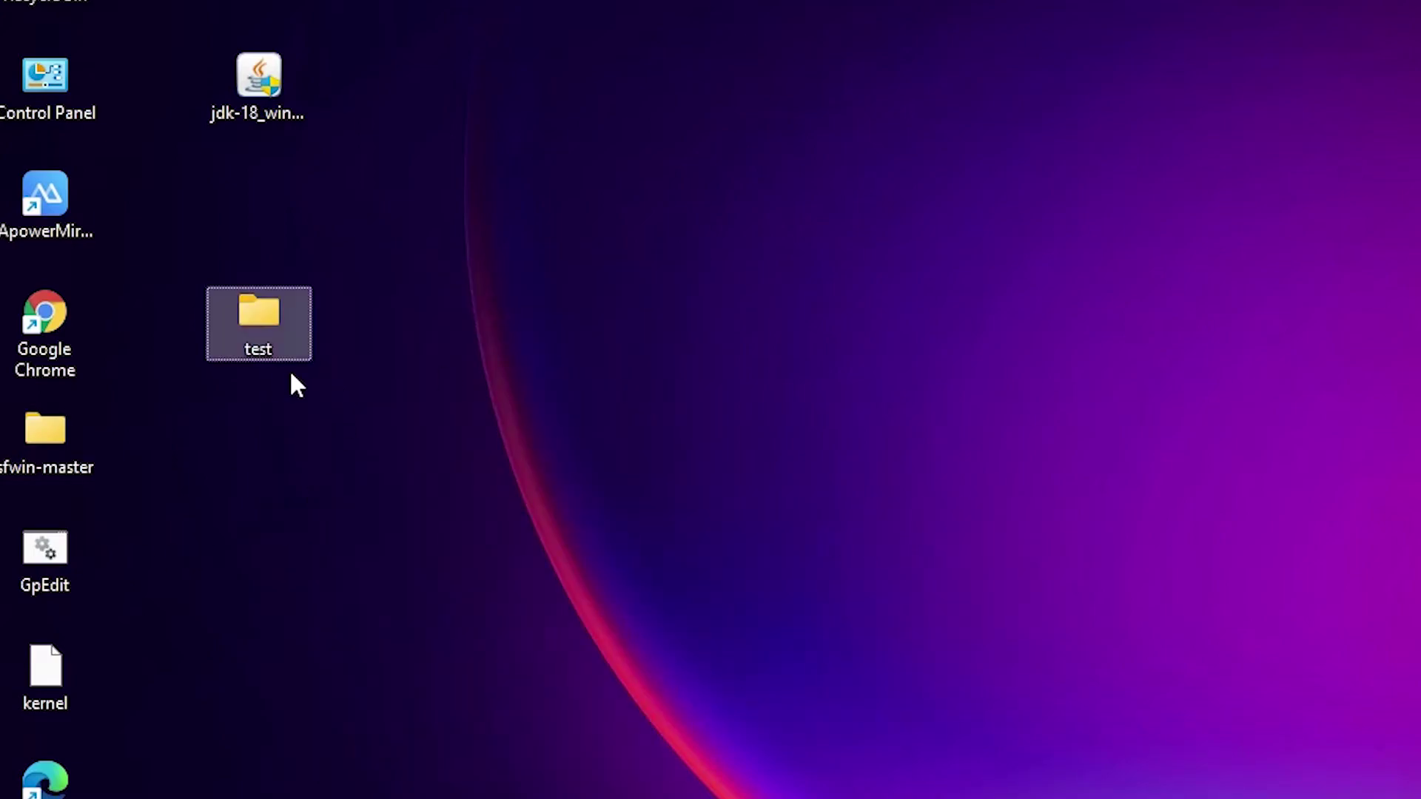
# Inside the test folder, create a blank New Text Document and bring up Folder Options.
pyautogui.doubleClick(260, 316)
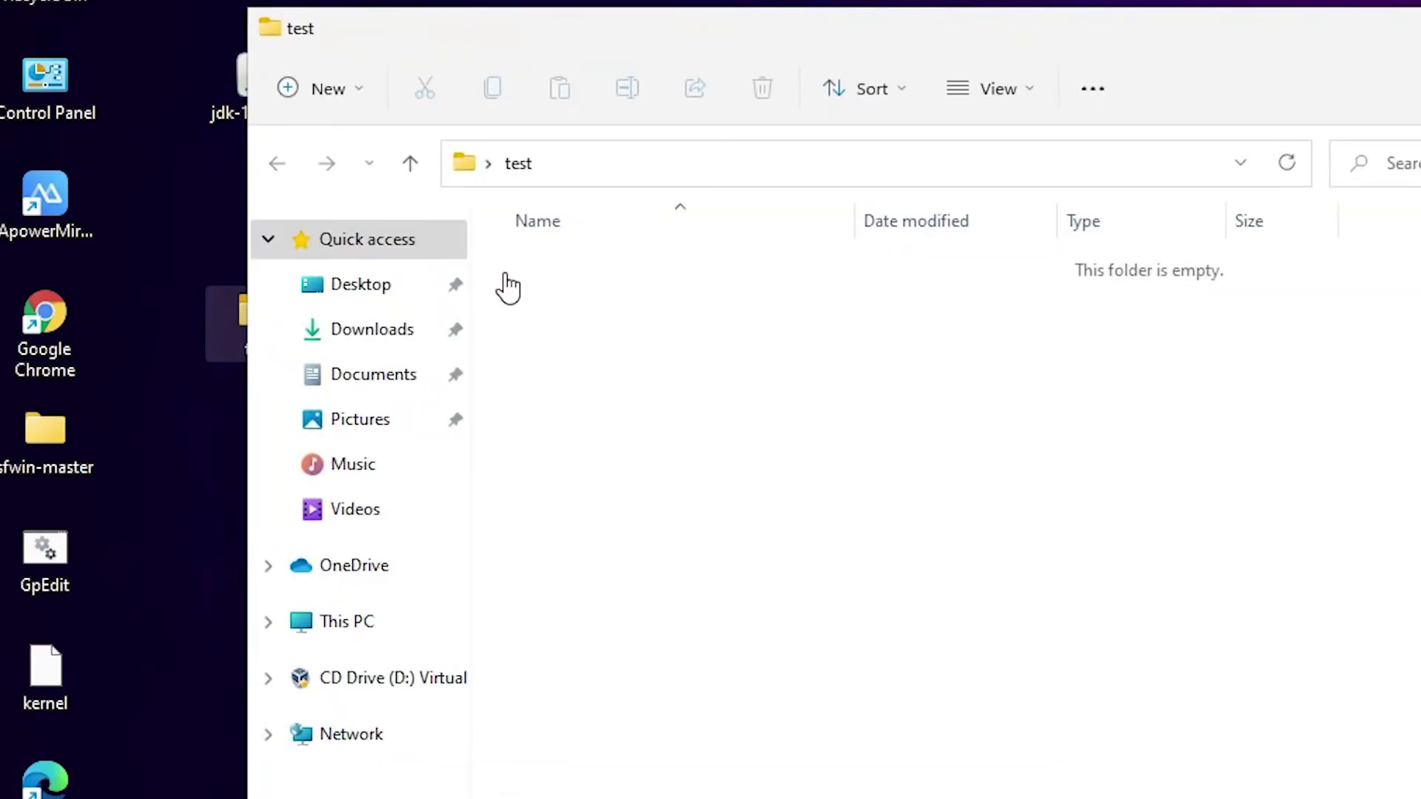
pyautogui.moveTo(820, 89); pyautogui.dragTo(1021, 29)
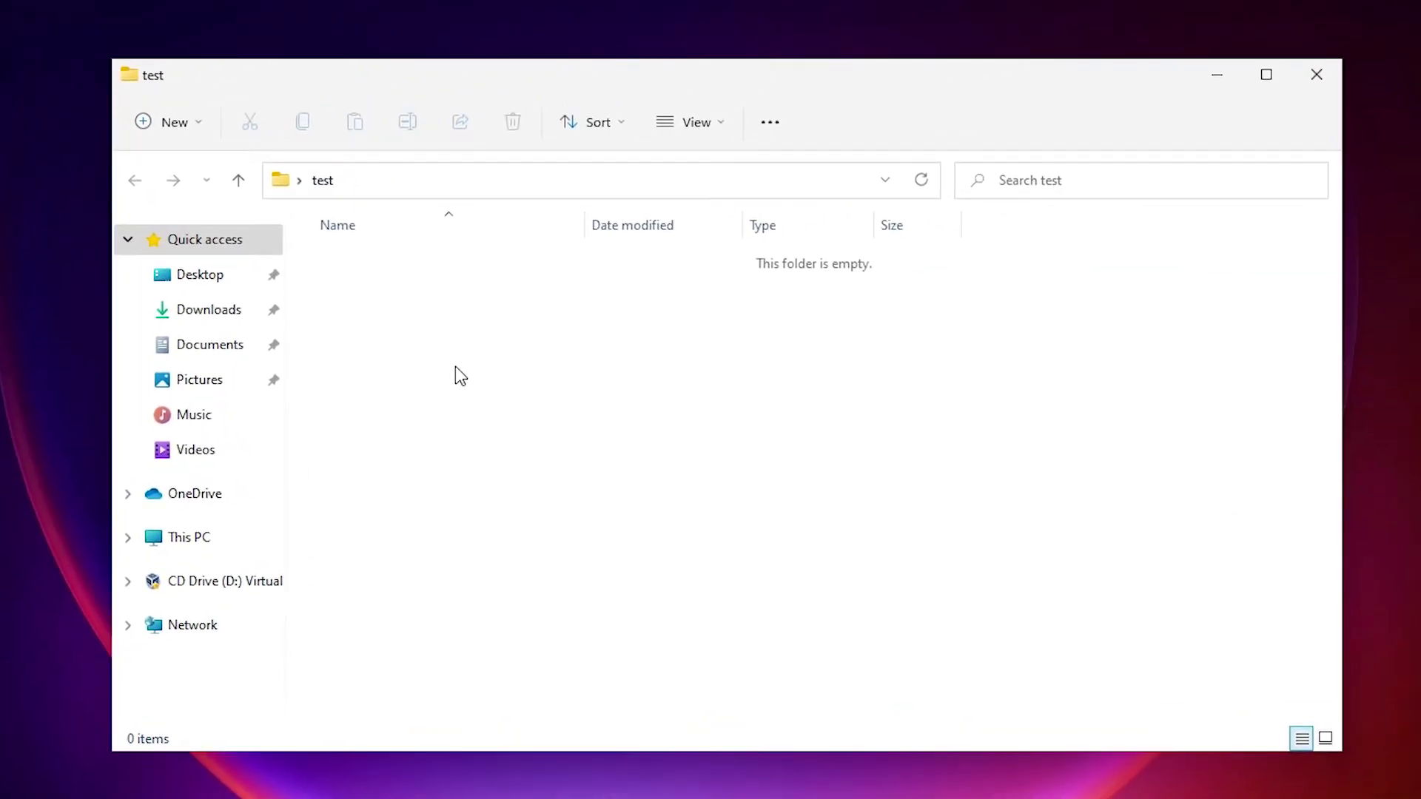
pyautogui.rightClick(701, 309)
pyautogui.rightClick(428, 322)
pyautogui.moveTo(486, 499)
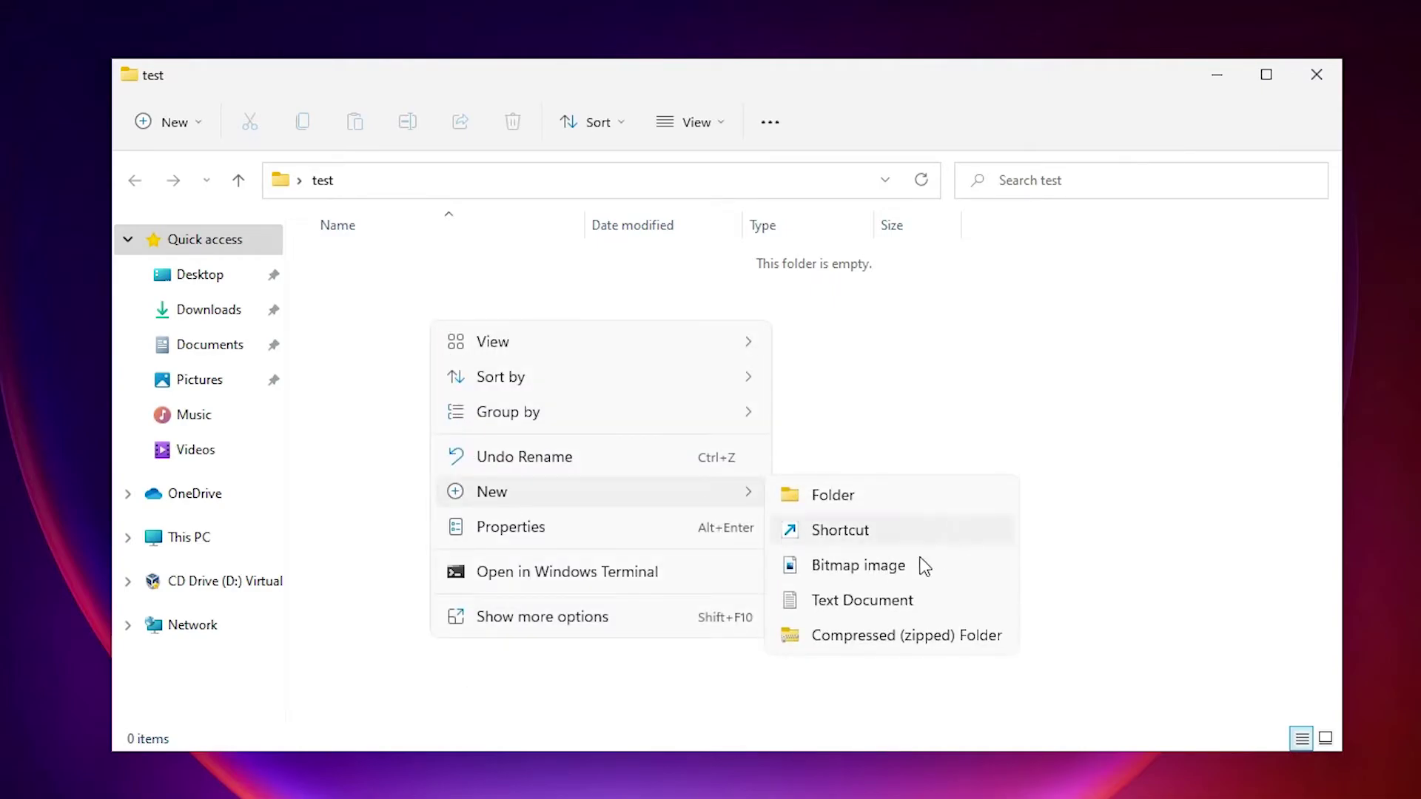
pyautogui.click(878, 601)
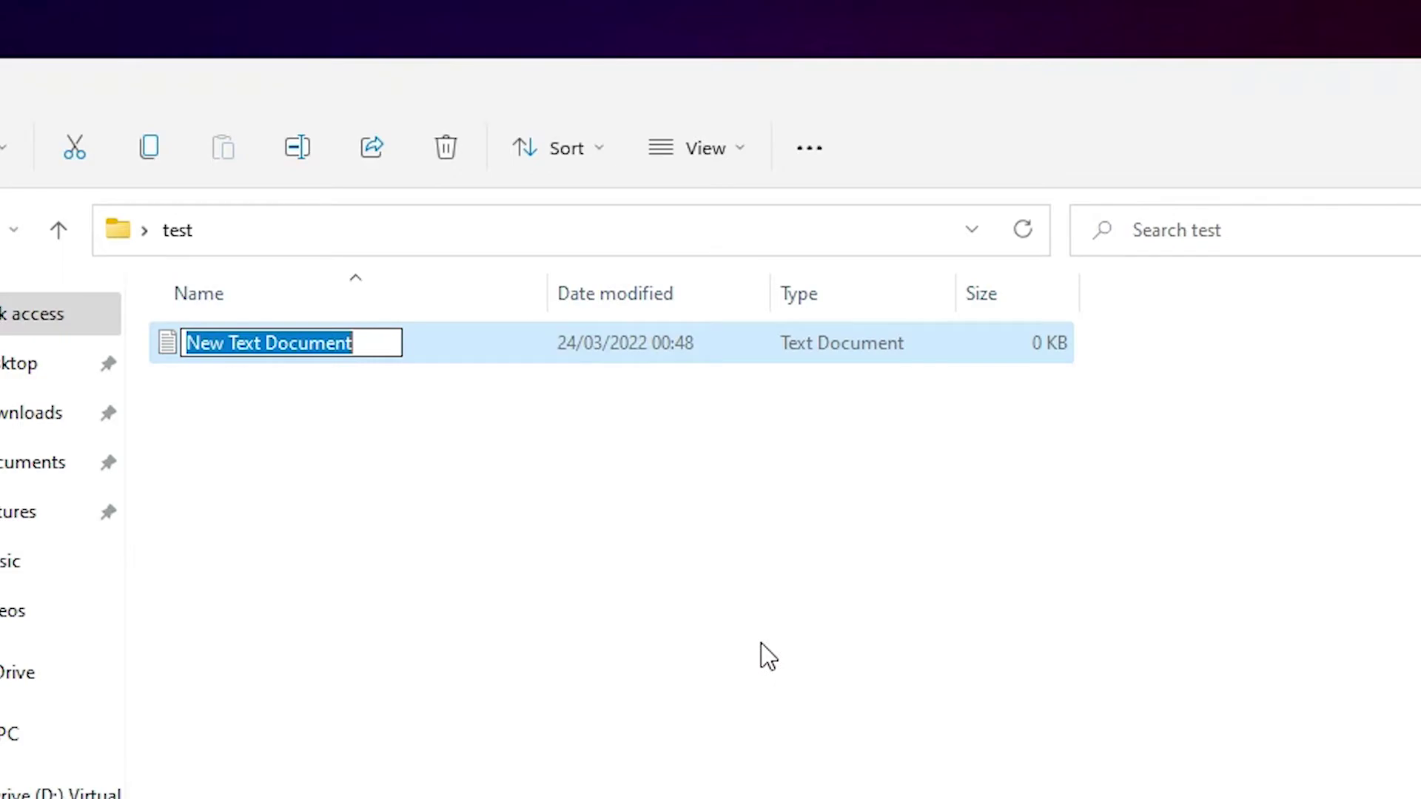
pyautogui.click(761, 642)
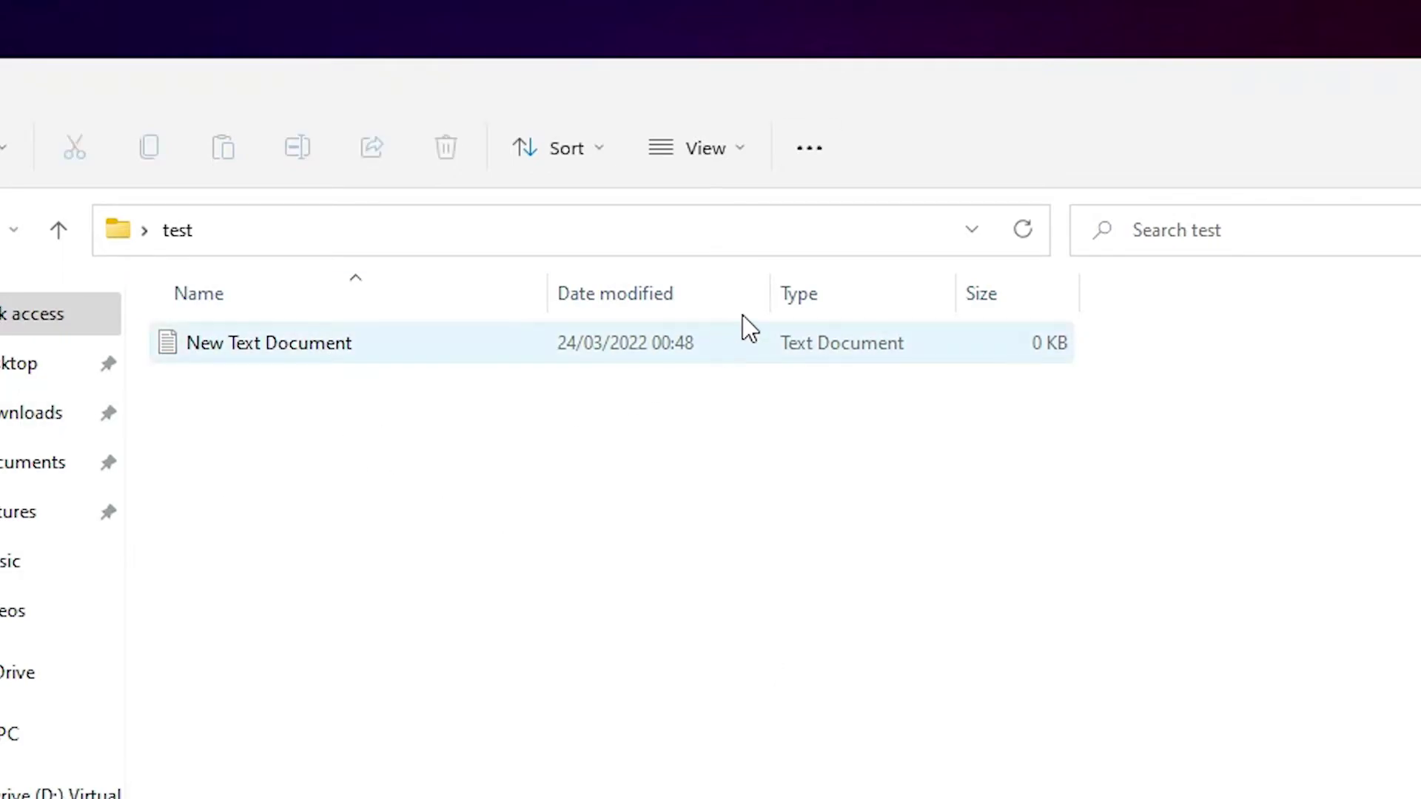
pyautogui.click(802, 154)
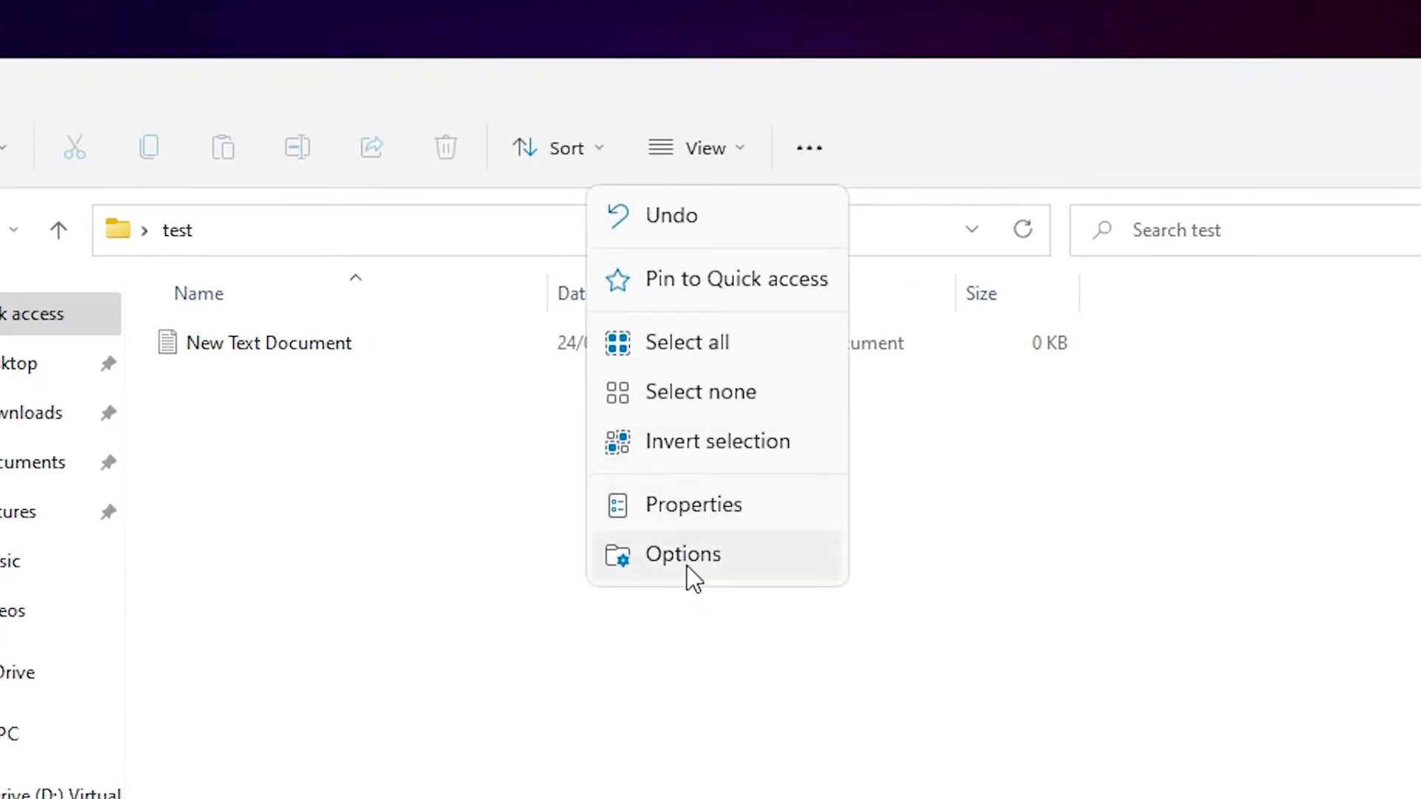
pyautogui.click(721, 572)
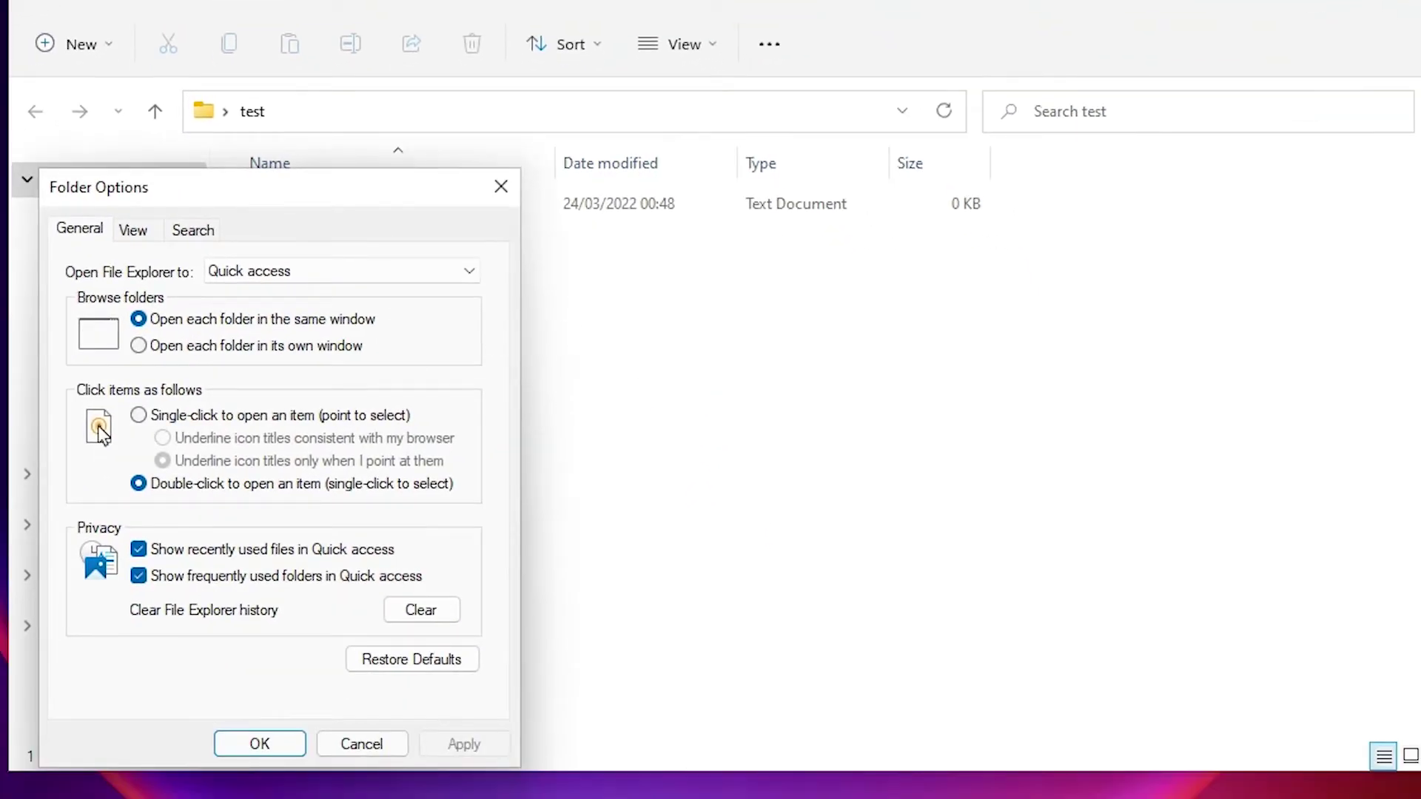
# Uncheck Hide extensions for known file types on the View tab, apply, and close Folder Options.
pyautogui.moveTo(249, 194); pyautogui.dragTo(707, 199)
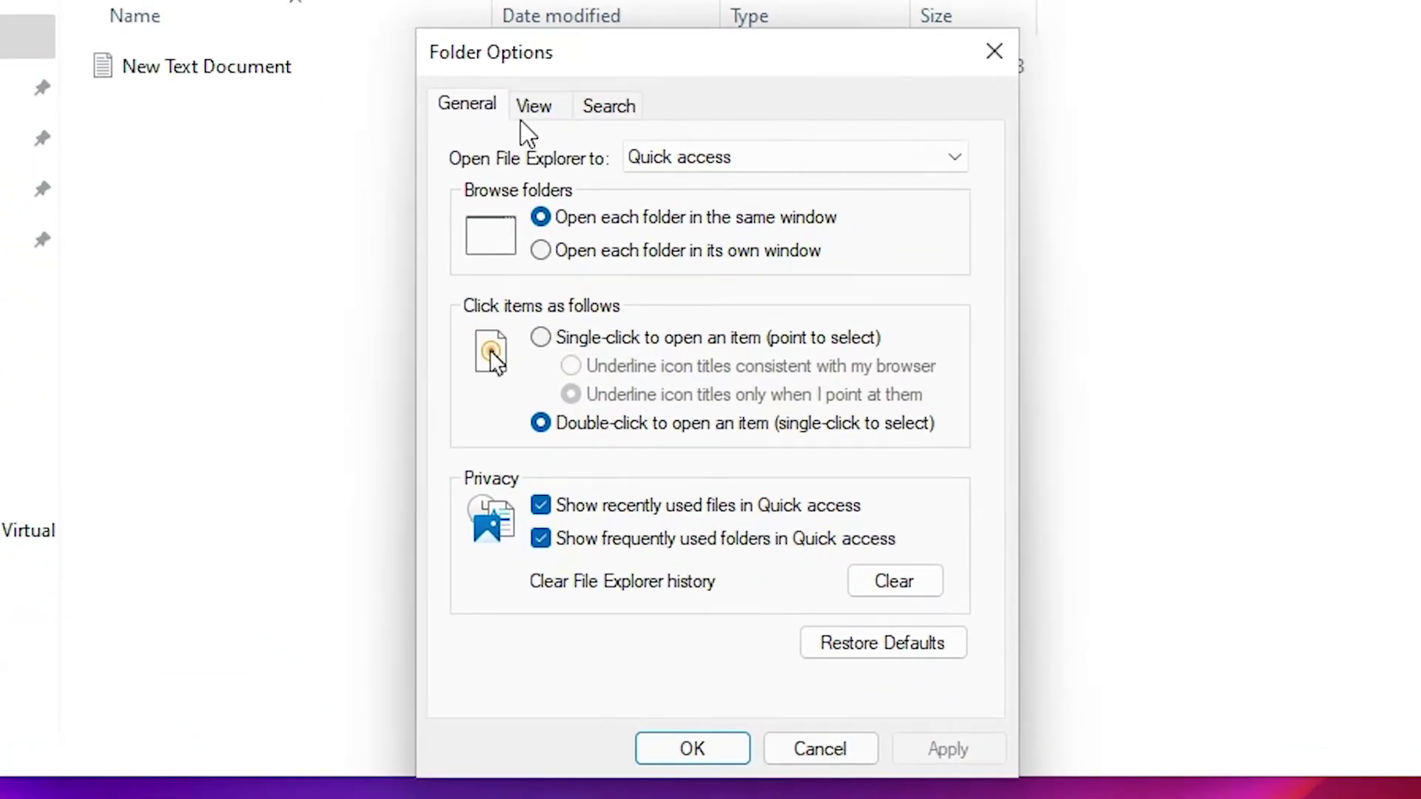
pyautogui.click(587, 238)
pyautogui.moveTo(958, 422); pyautogui.dragTo(961, 453)
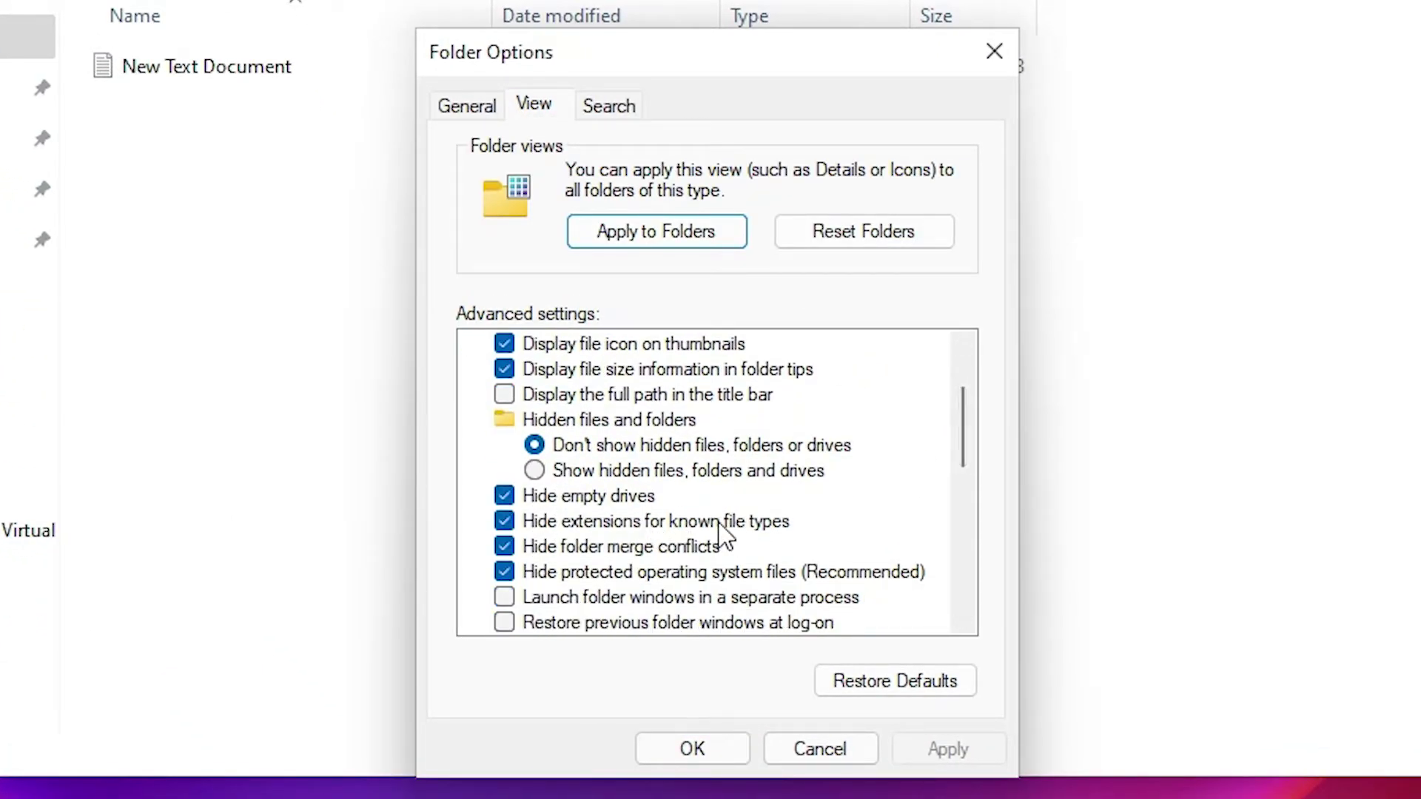
pyautogui.click(504, 521)
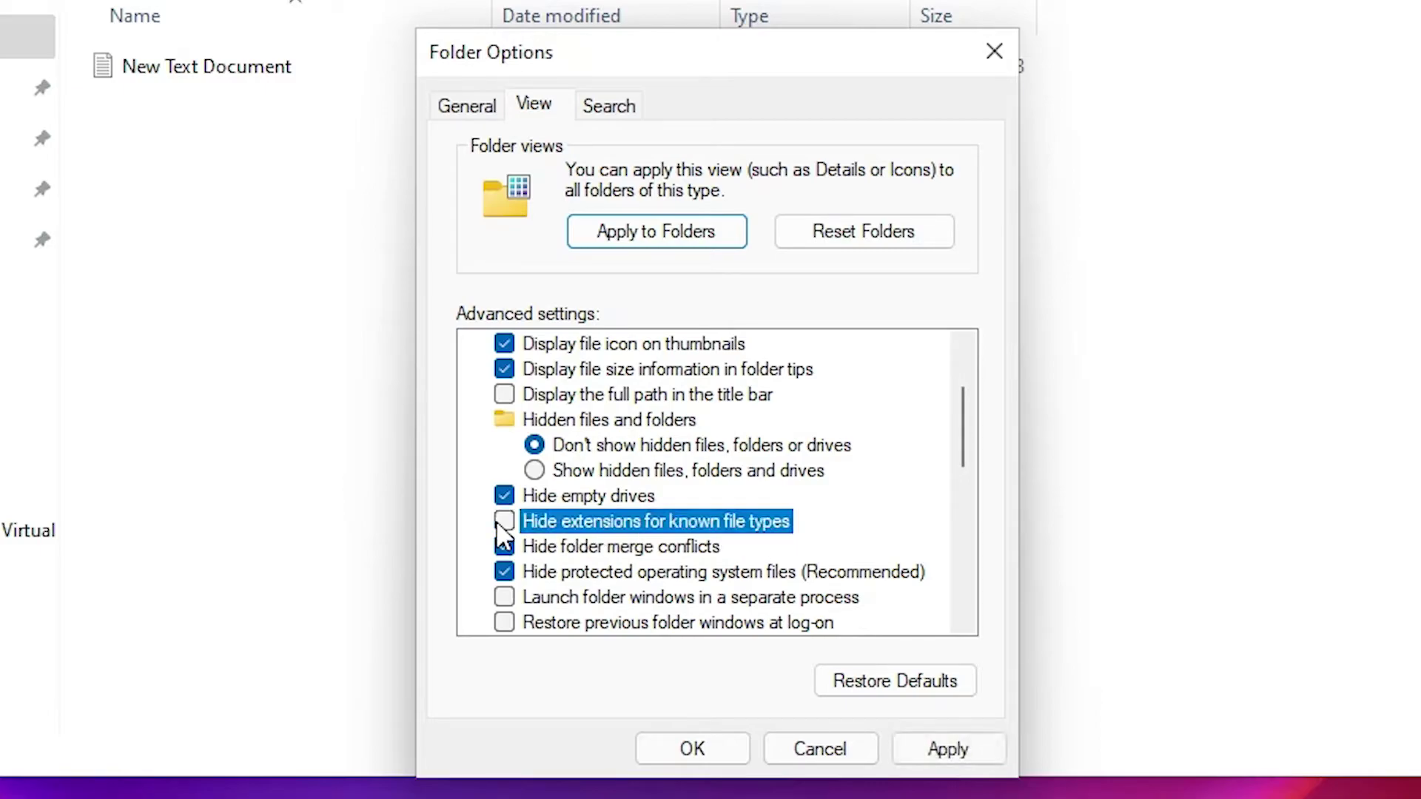
pyautogui.click(958, 749)
pyautogui.click(693, 748)
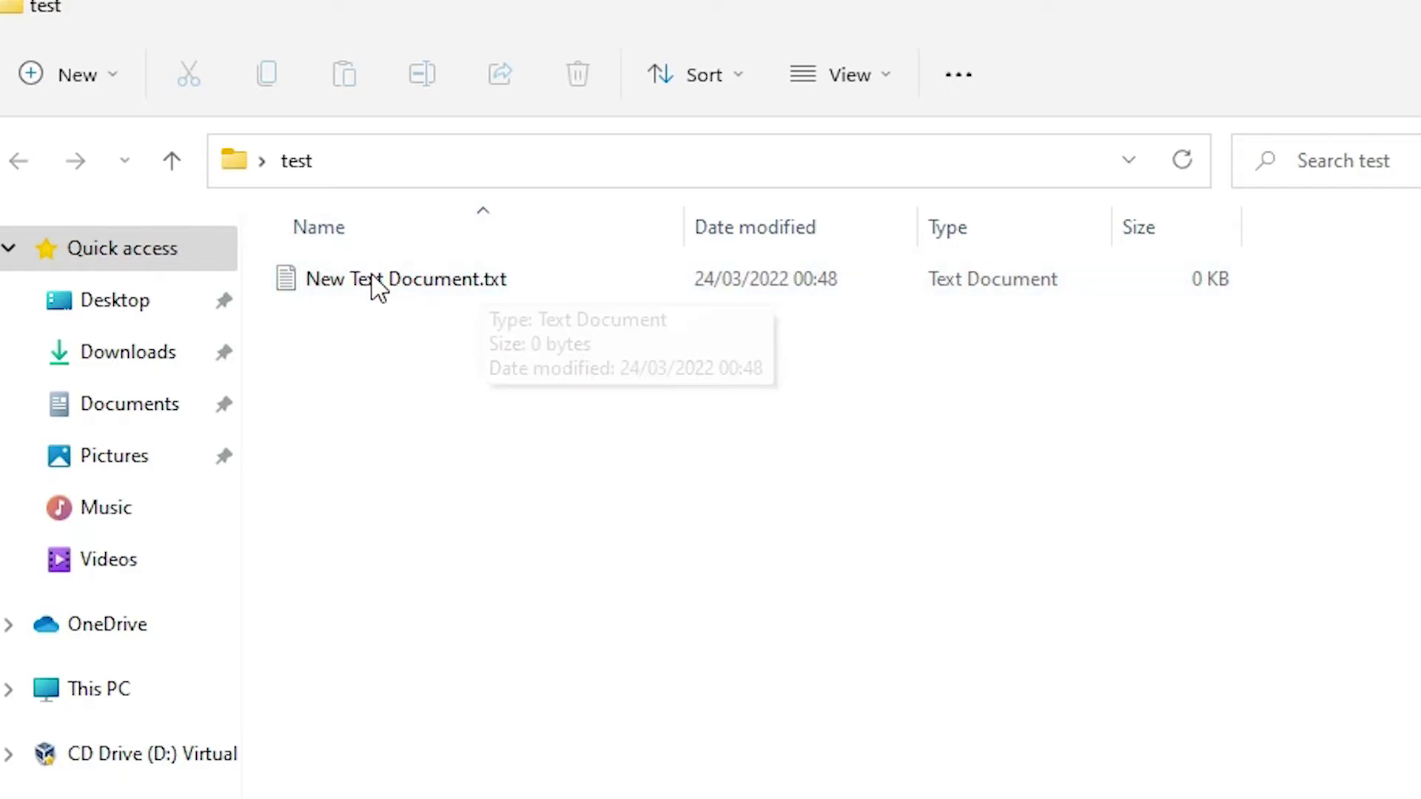
# Rename the text file to Abhijit.java and accept the extension-change warning.
pyautogui.rightClick(381, 291)
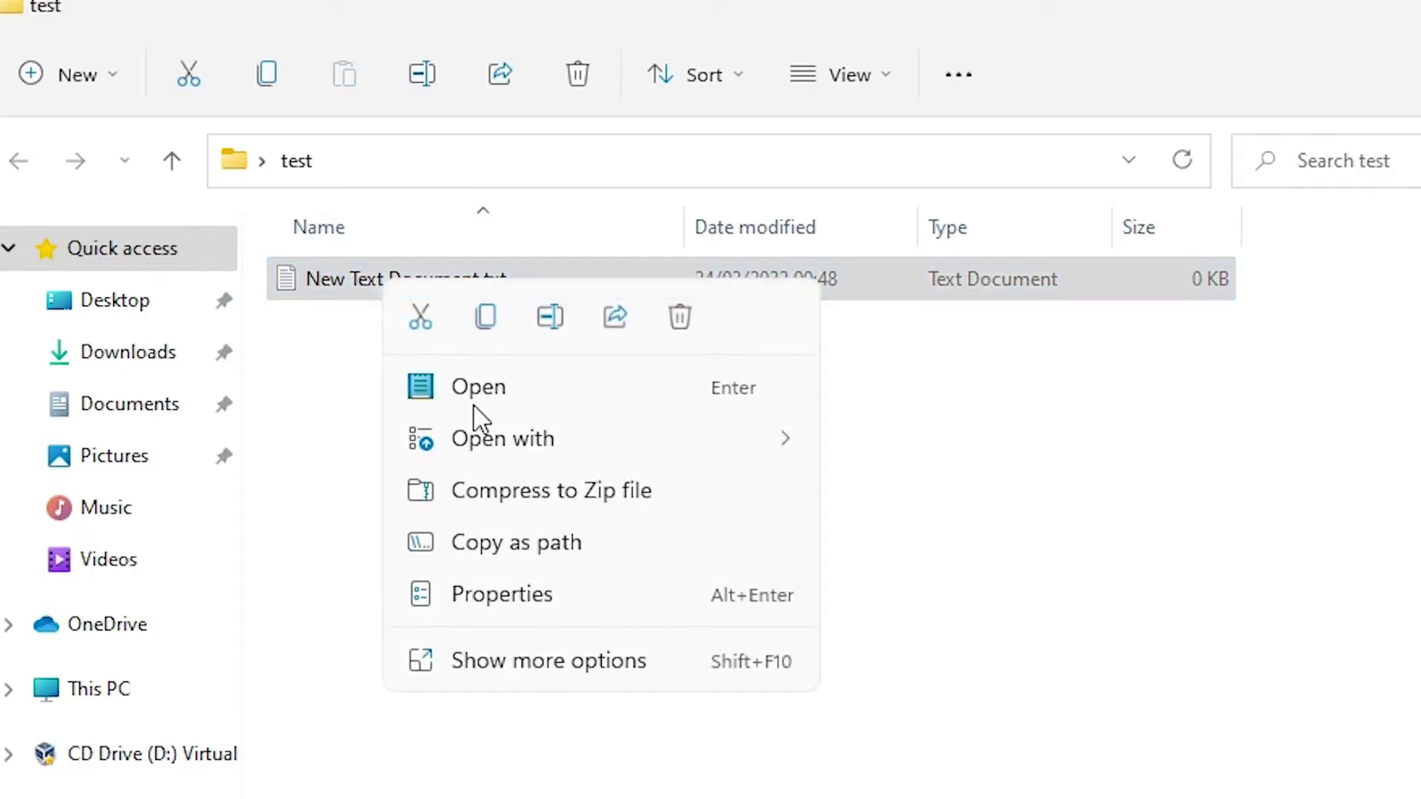
pyautogui.click(538, 676)
pyautogui.click(607, 588)
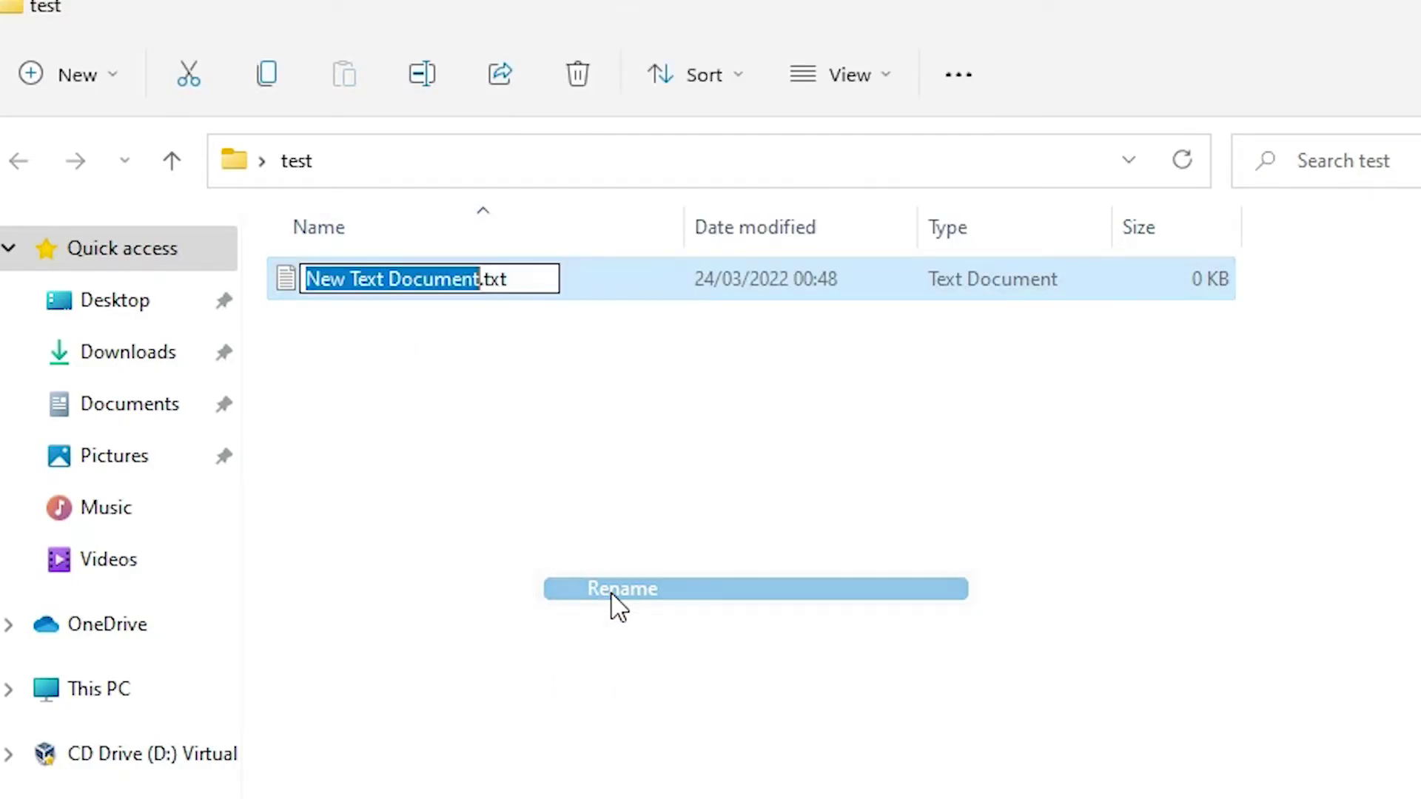
pyautogui.write('Abhijit')
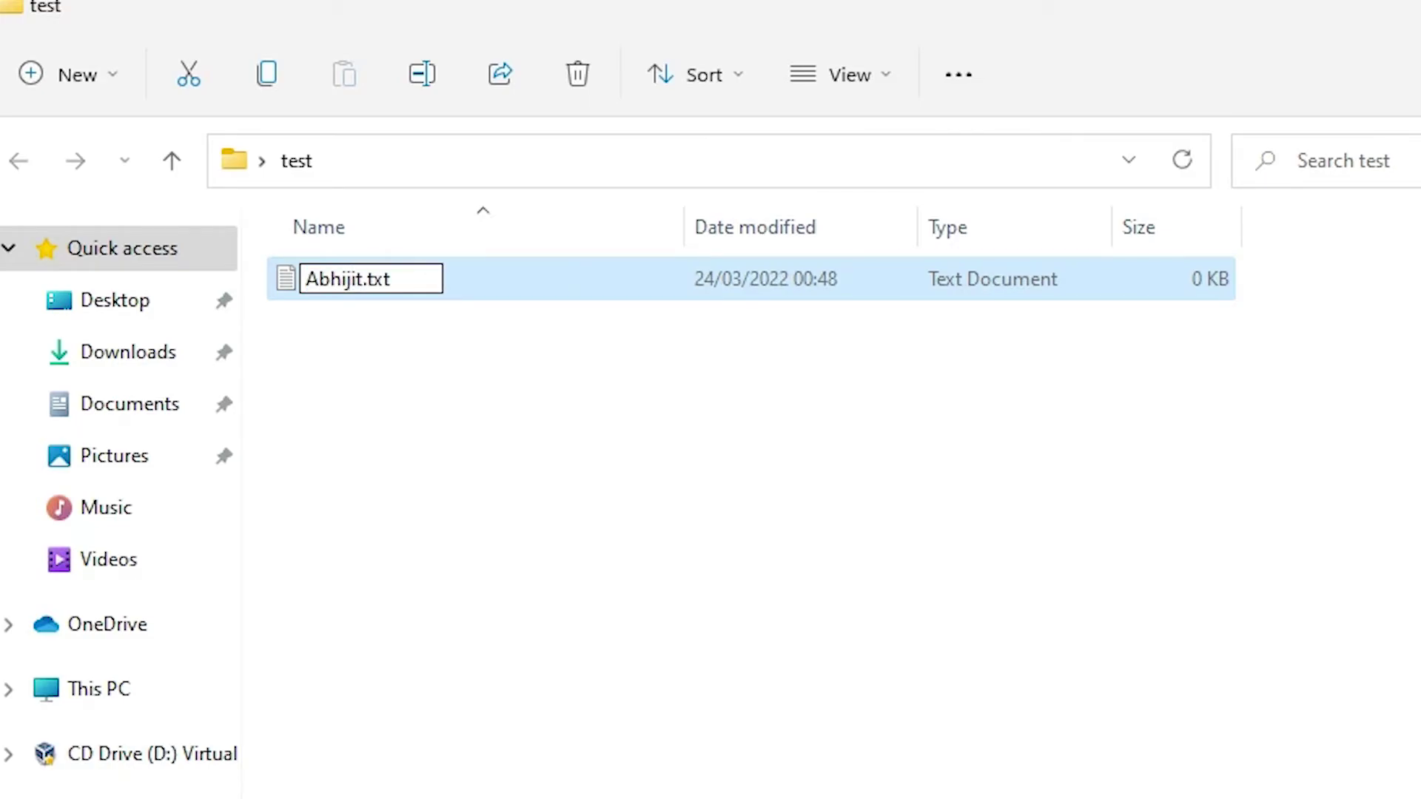
pyautogui.press('BackSpace')
pyautogui.press('BackSpace')
pyautogui.press('BackSpace')
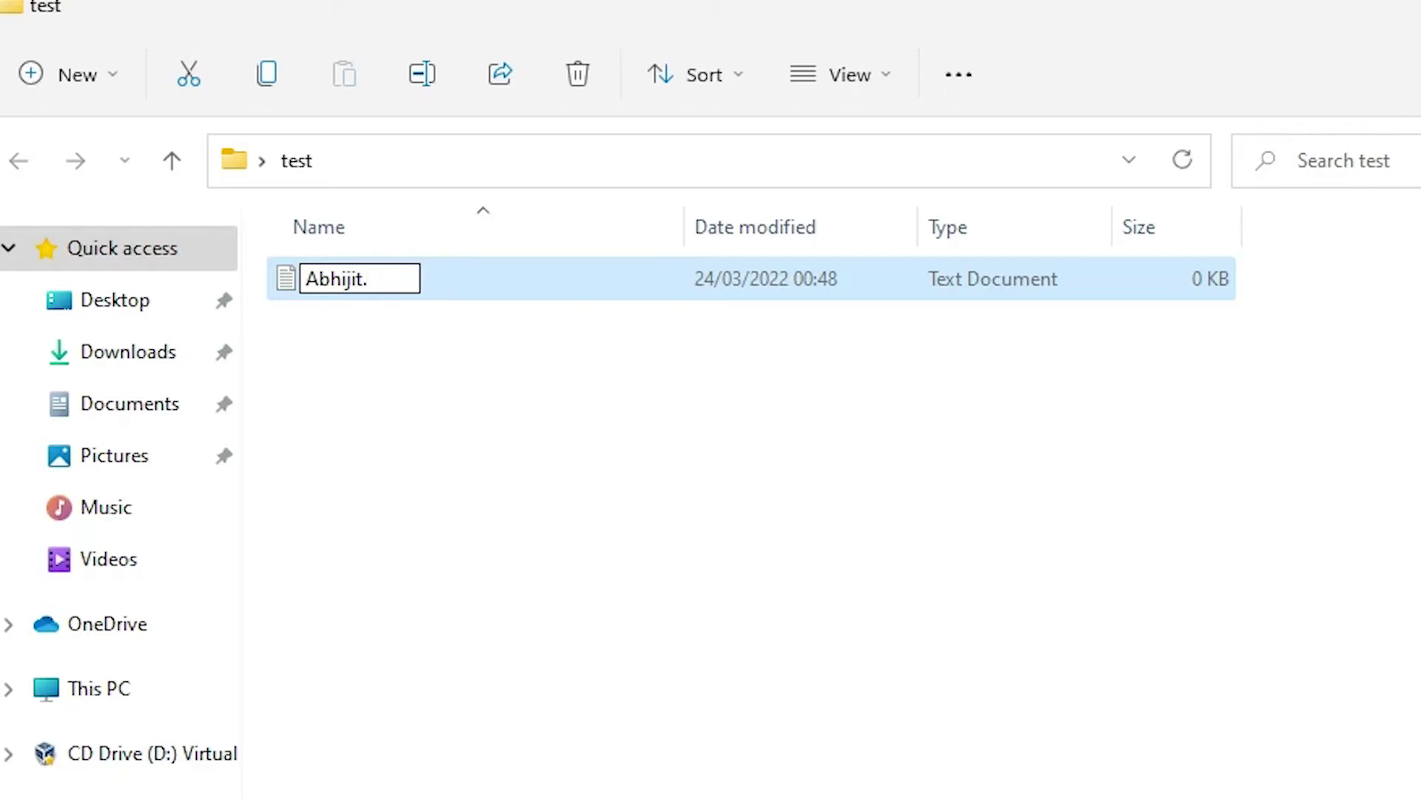
pyautogui.write('java')
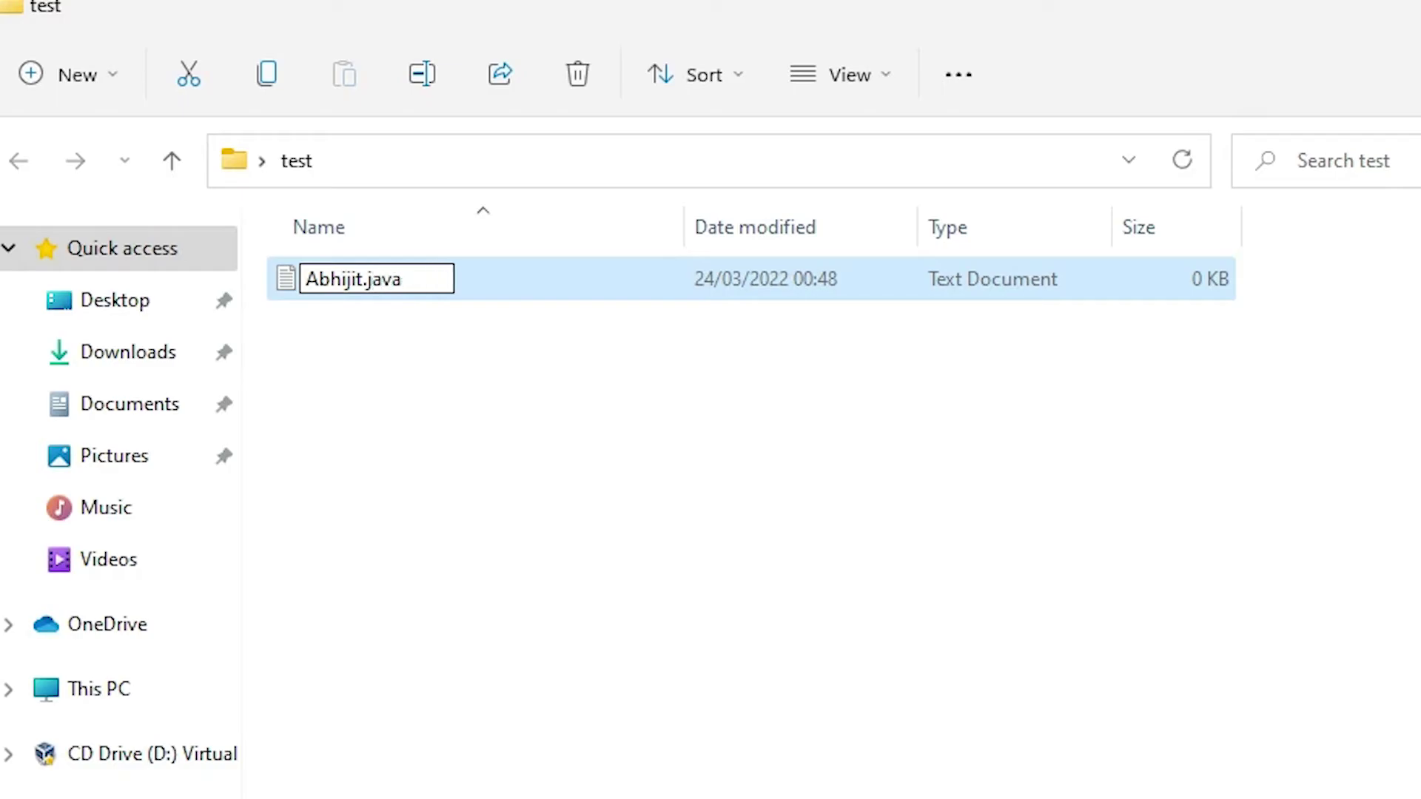
pyautogui.doubleClick(373, 279)
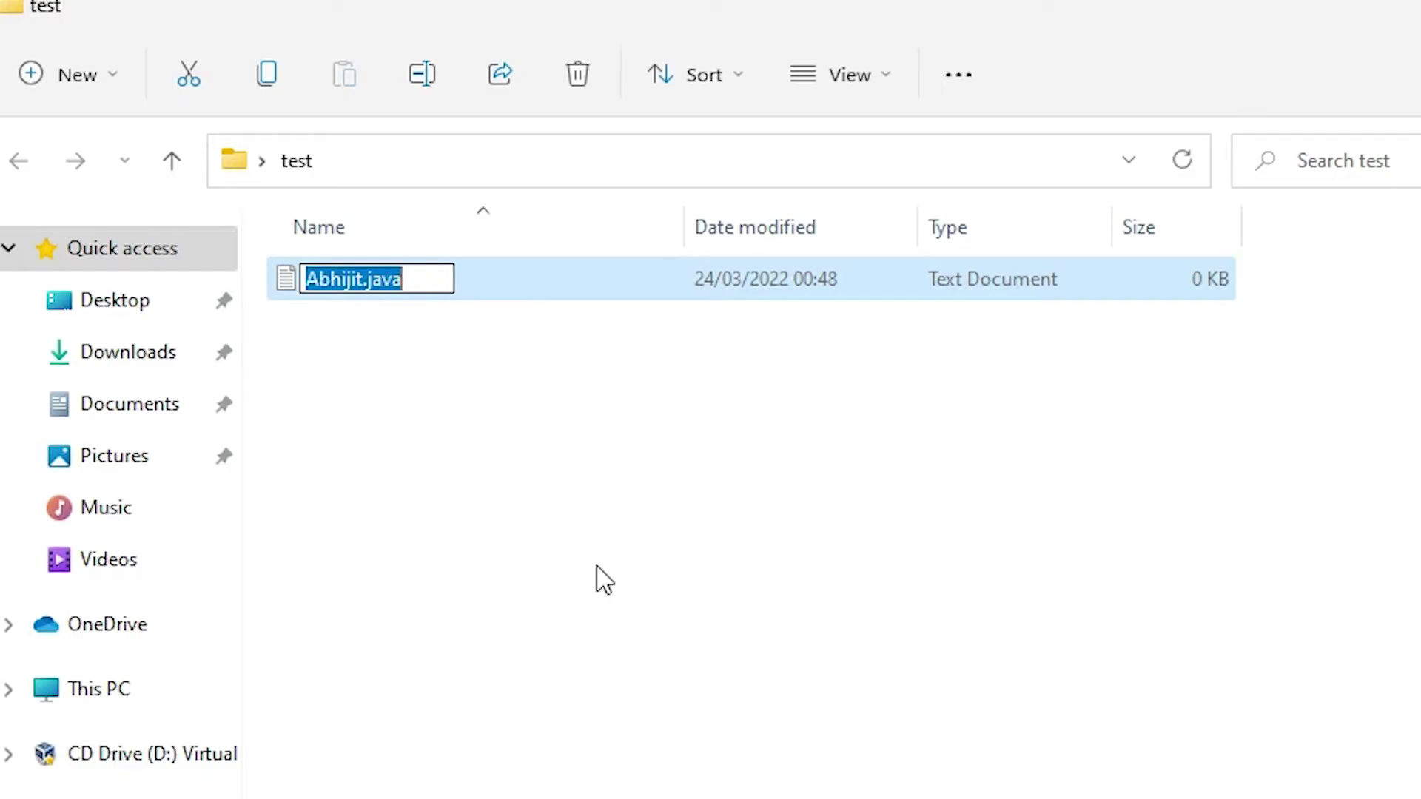
pyautogui.click(814, 649)
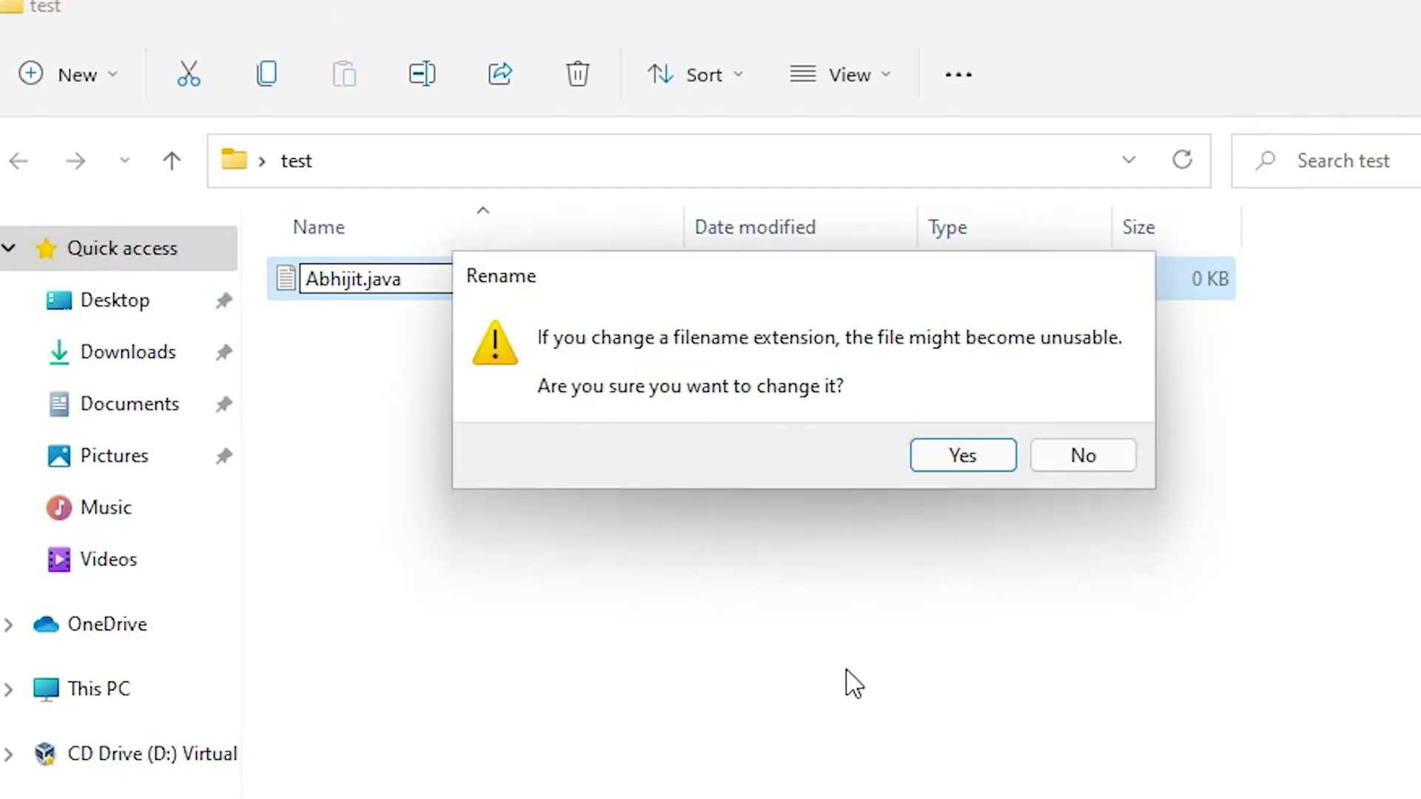
pyautogui.click(962, 467)
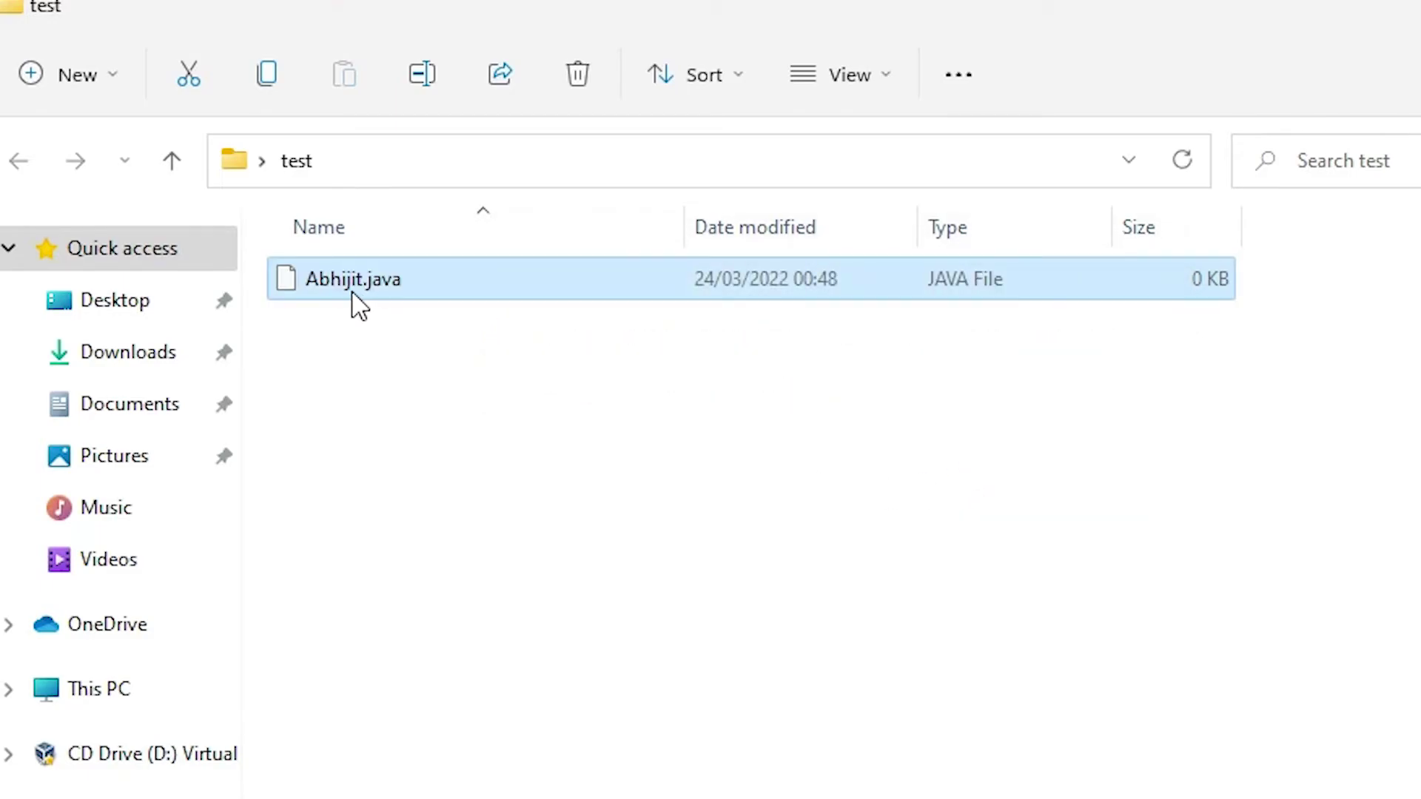
# Open Abhijit.java in Notepad.
pyautogui.rightClick(354, 302)
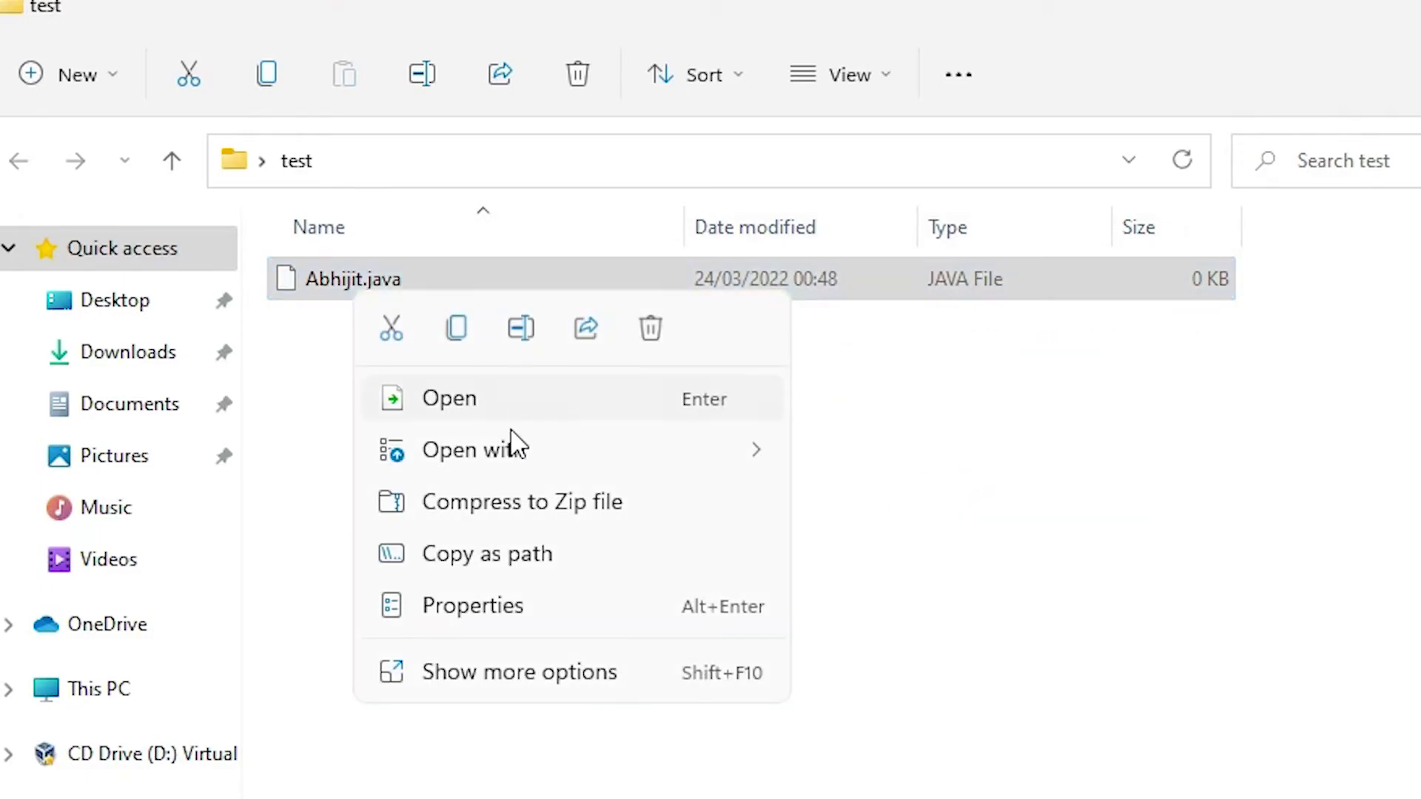
pyautogui.moveTo(525, 455)
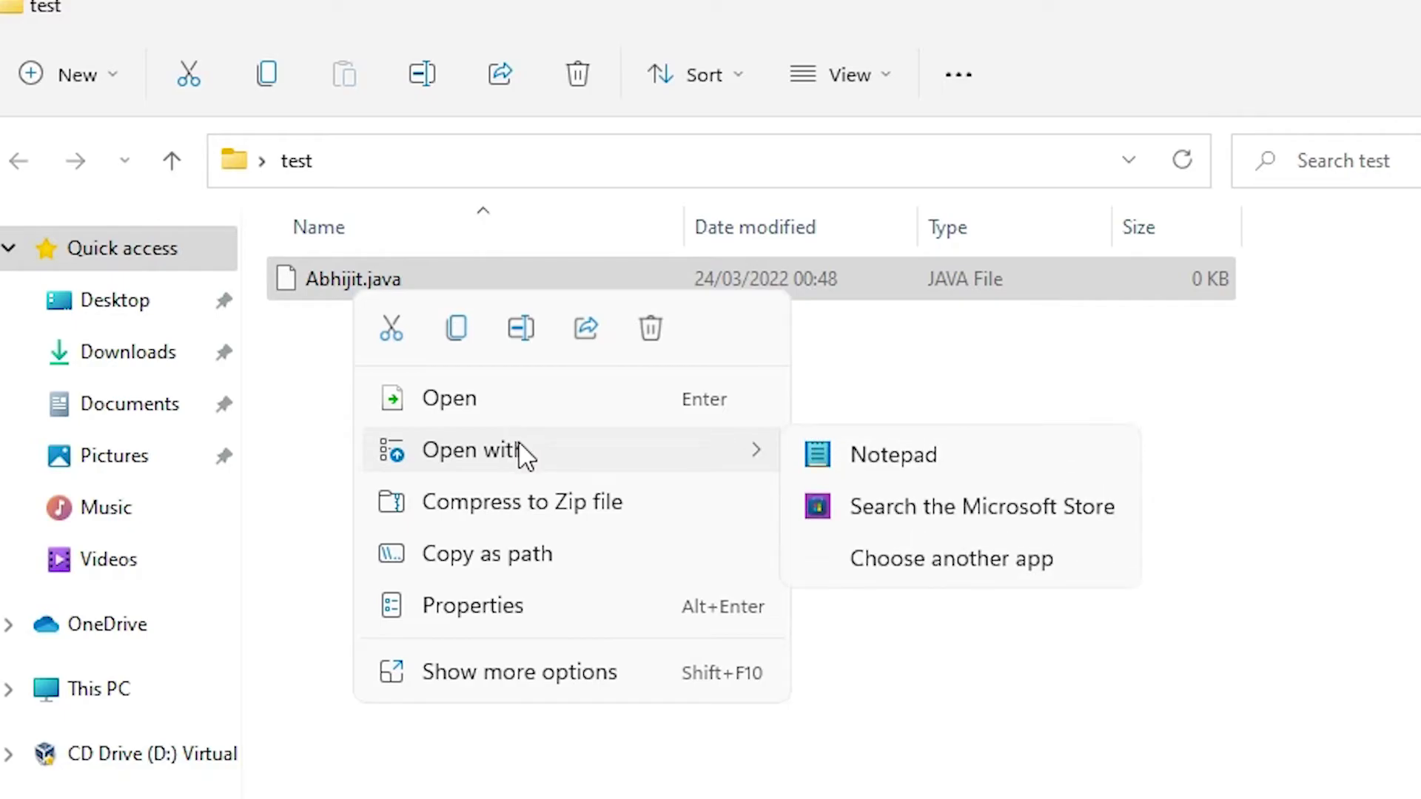
pyautogui.click(924, 456)
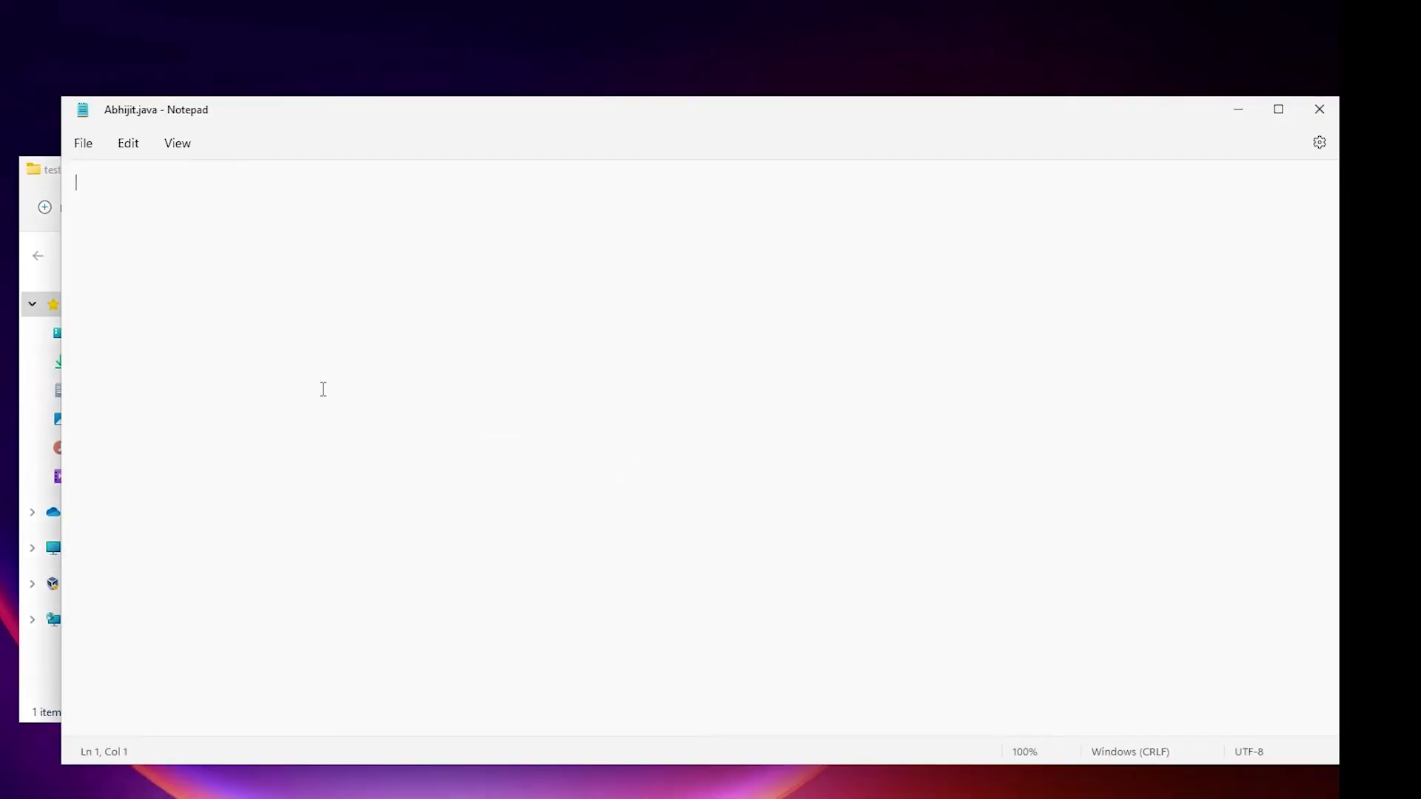
# Paste a public class Abhijit whose main method prints Hello Java, save it, and close Notepad.
pyautogui.press('Return')
pyautogui.press('Return')
pyautogui.press('Return')
pyautogui.press('Return')
pyautogui.write('public class Abhijit {      public static void main(String [] args){       System.out.println("Hello Java");      } }')
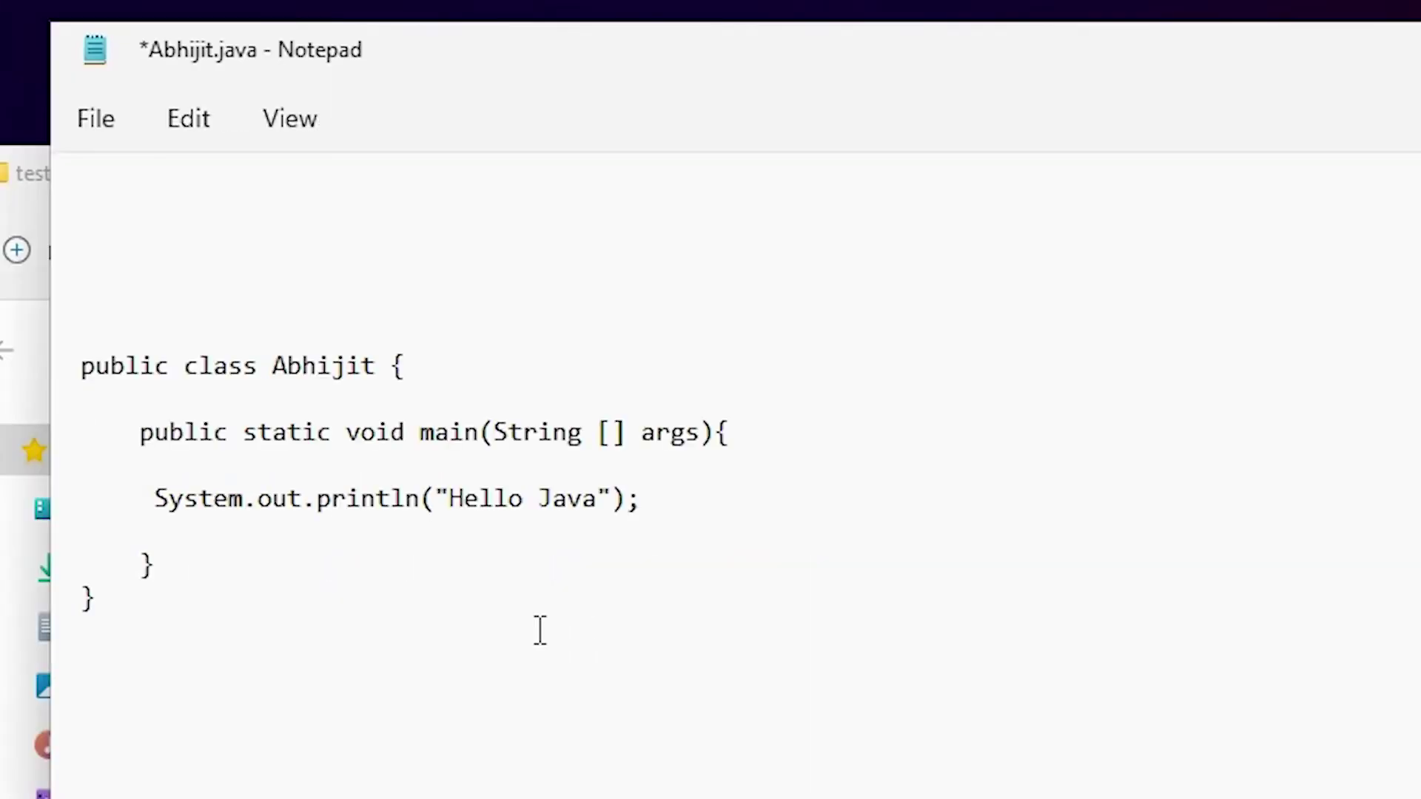
pyautogui.doubleClick(317, 366)
pyautogui.click(317, 365)
pyautogui.moveTo(449, 498); pyautogui.dragTo(604, 514)
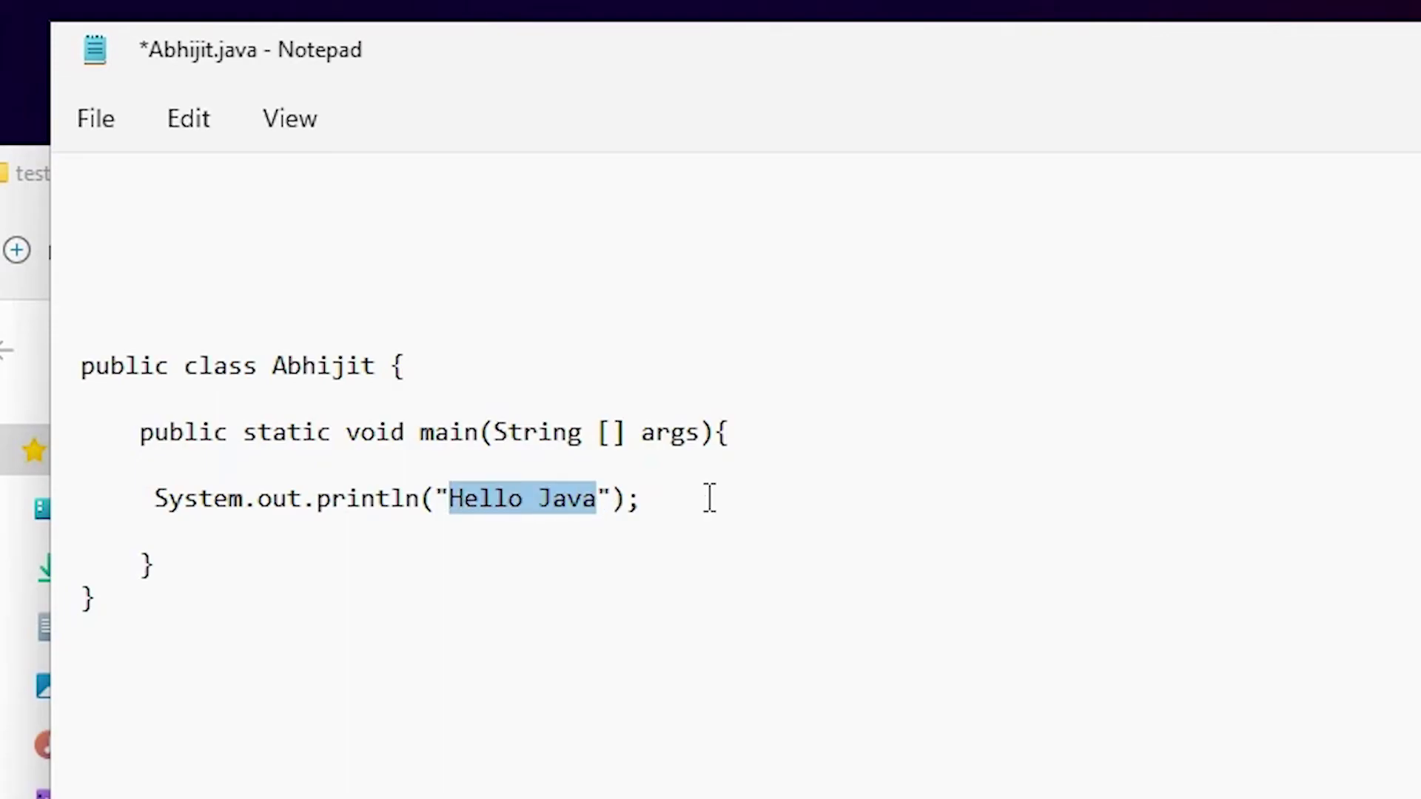
pyautogui.hotkey('ctrl', 's')
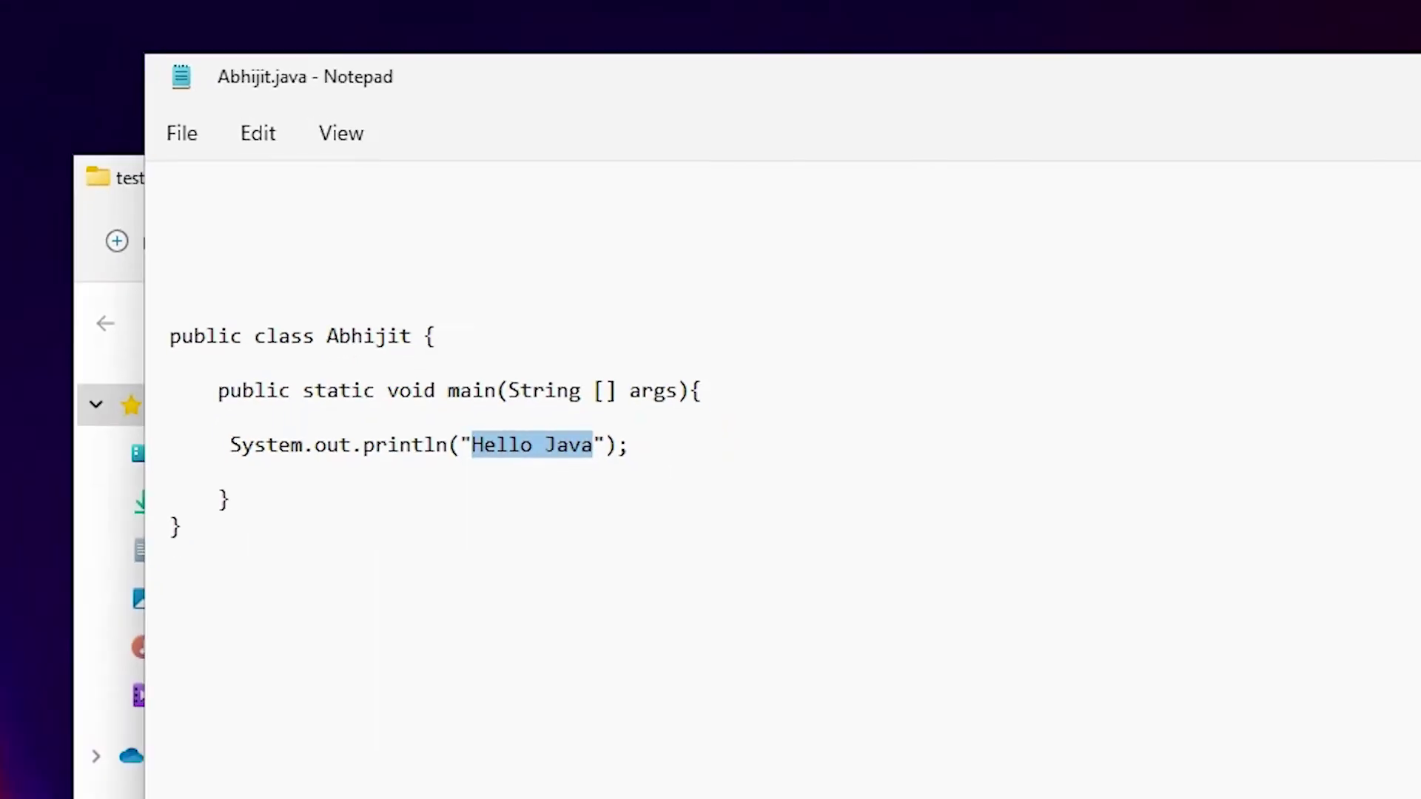
pyautogui.click(1407, 152)
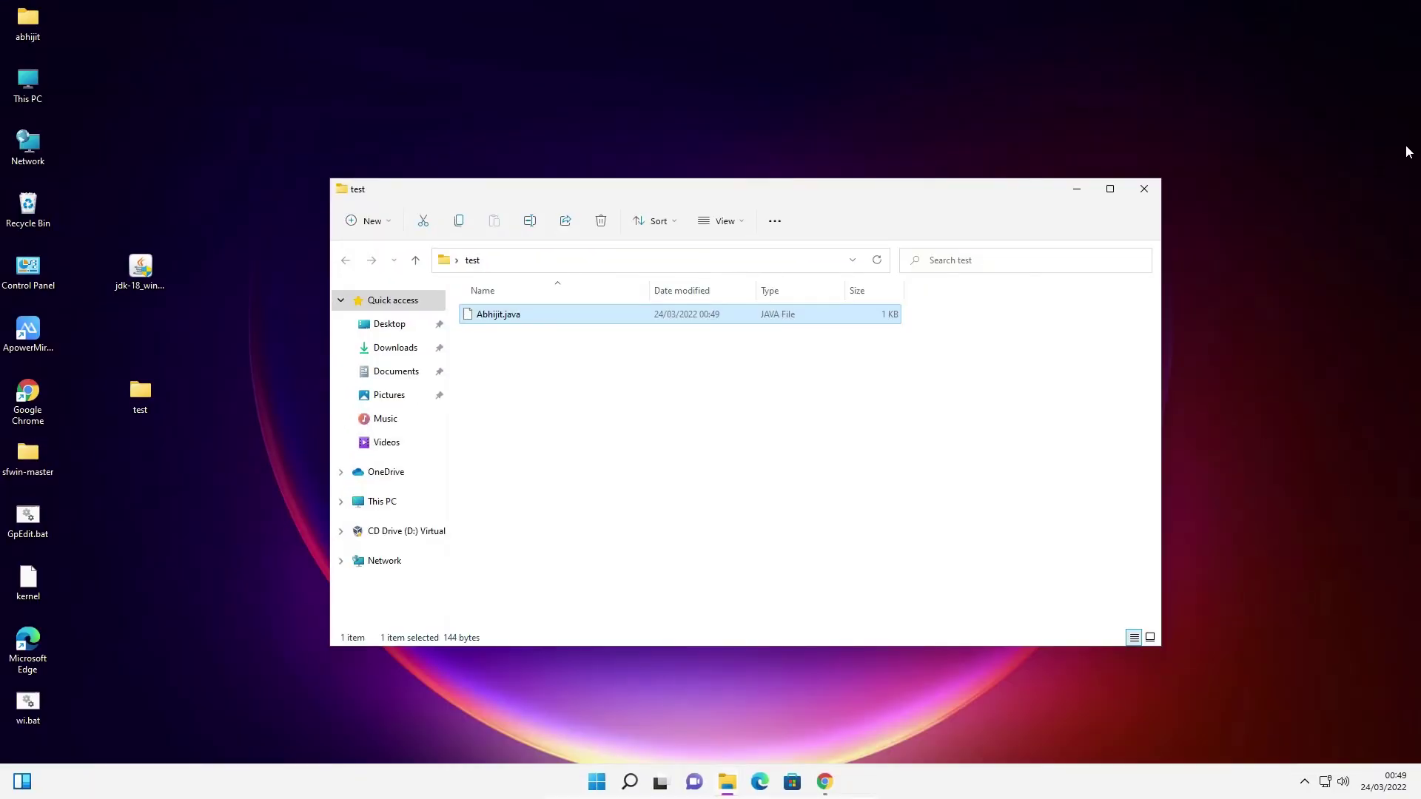
# Close the test folder window, launch Command Prompt by searching cmd, and move it aside.
pyautogui.click(1144, 191)
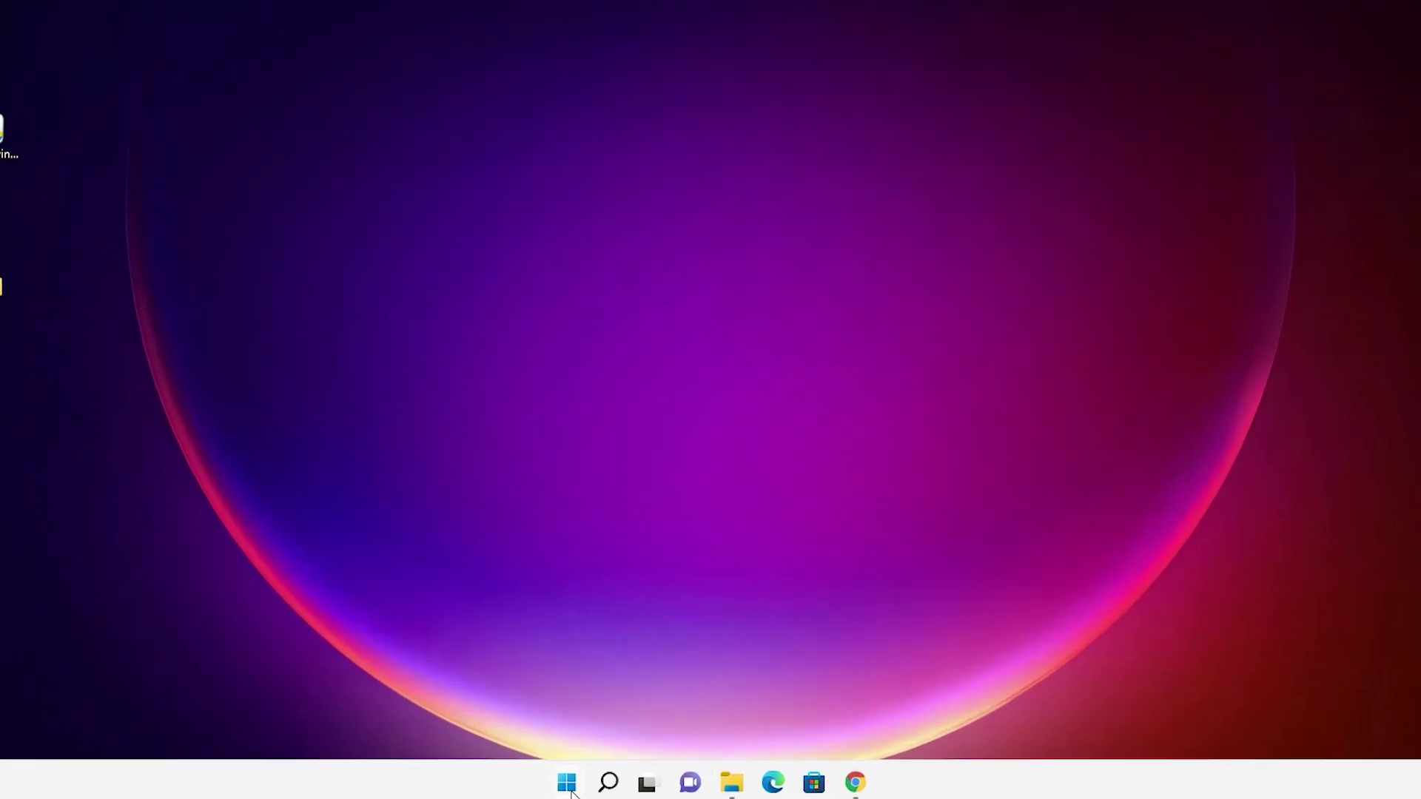
pyautogui.click(597, 782)
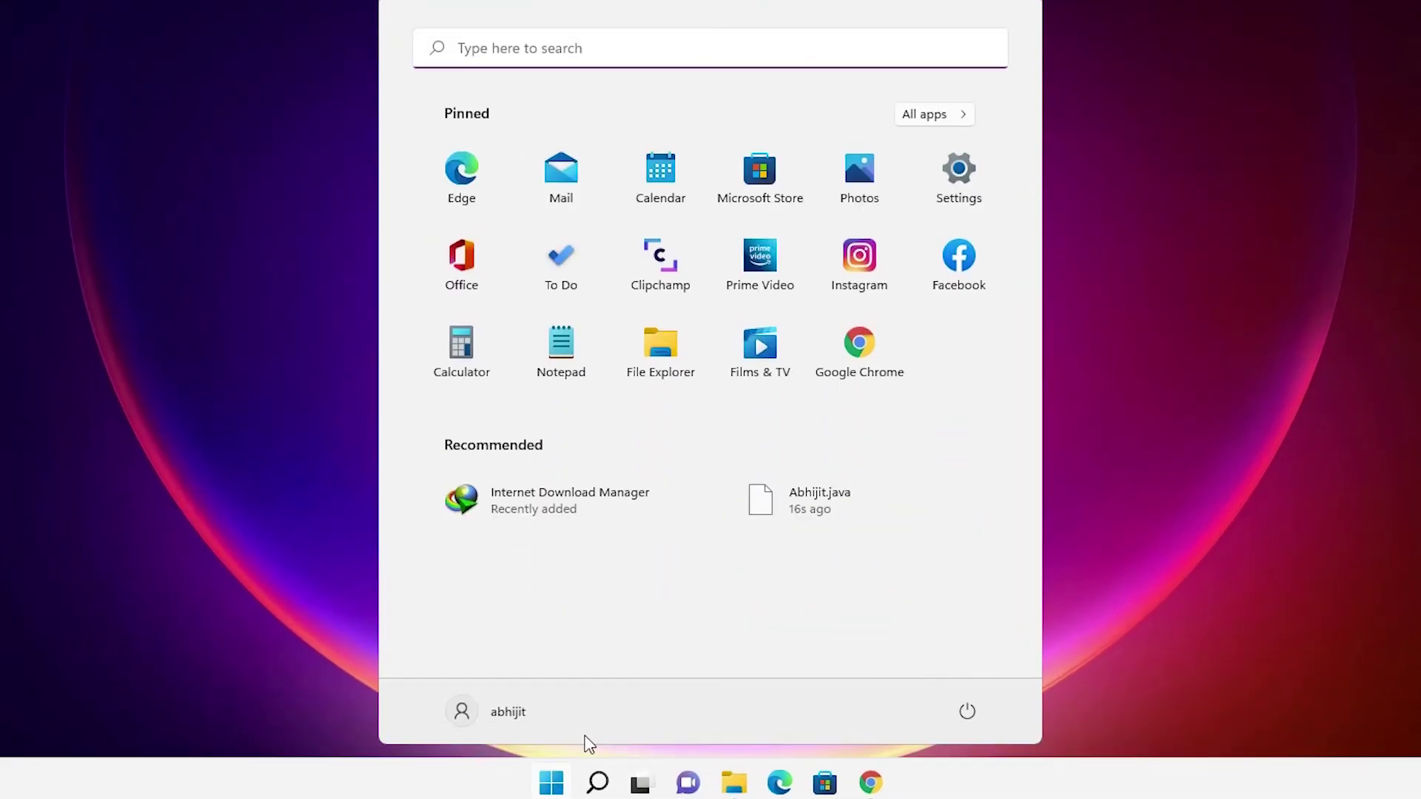
pyautogui.write('cmd')
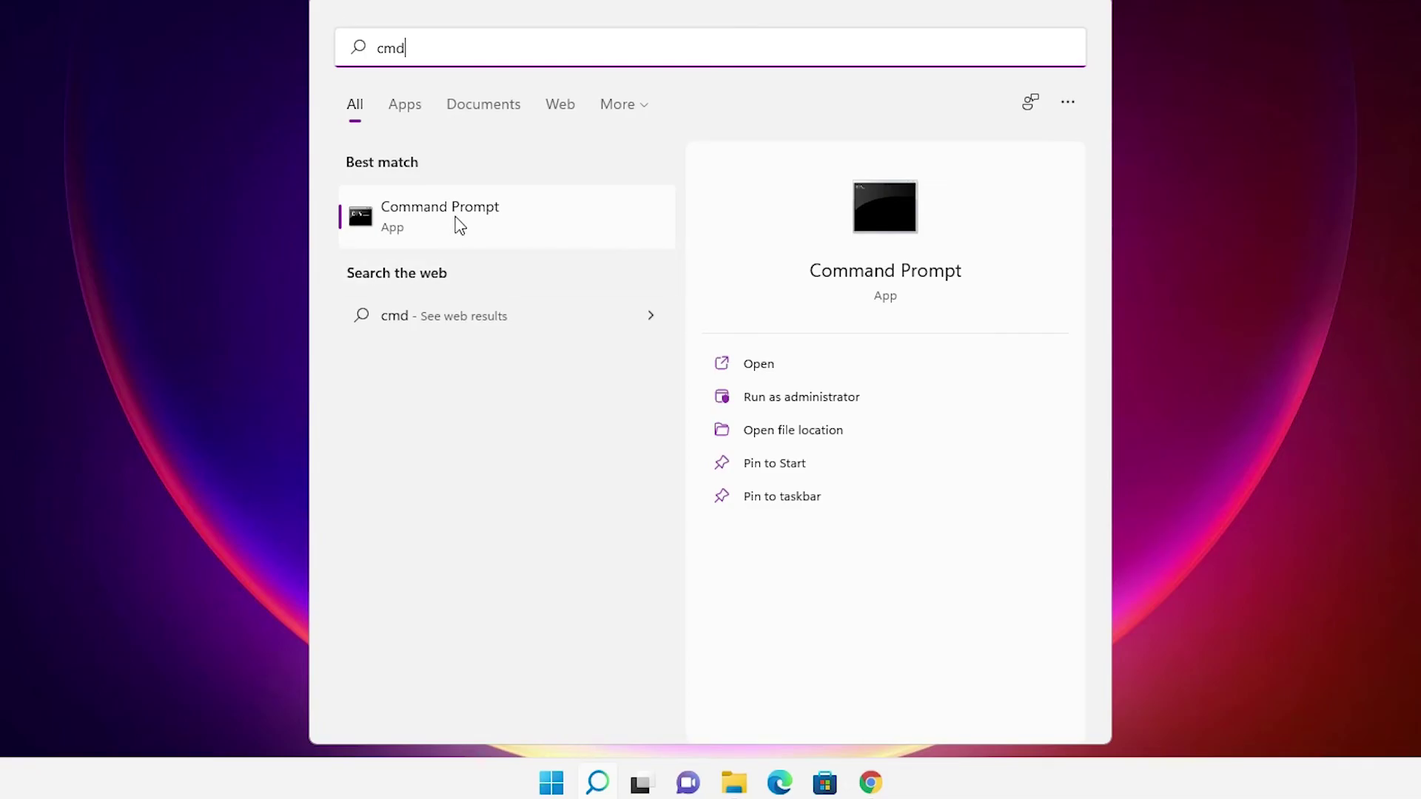
pyautogui.click(459, 224)
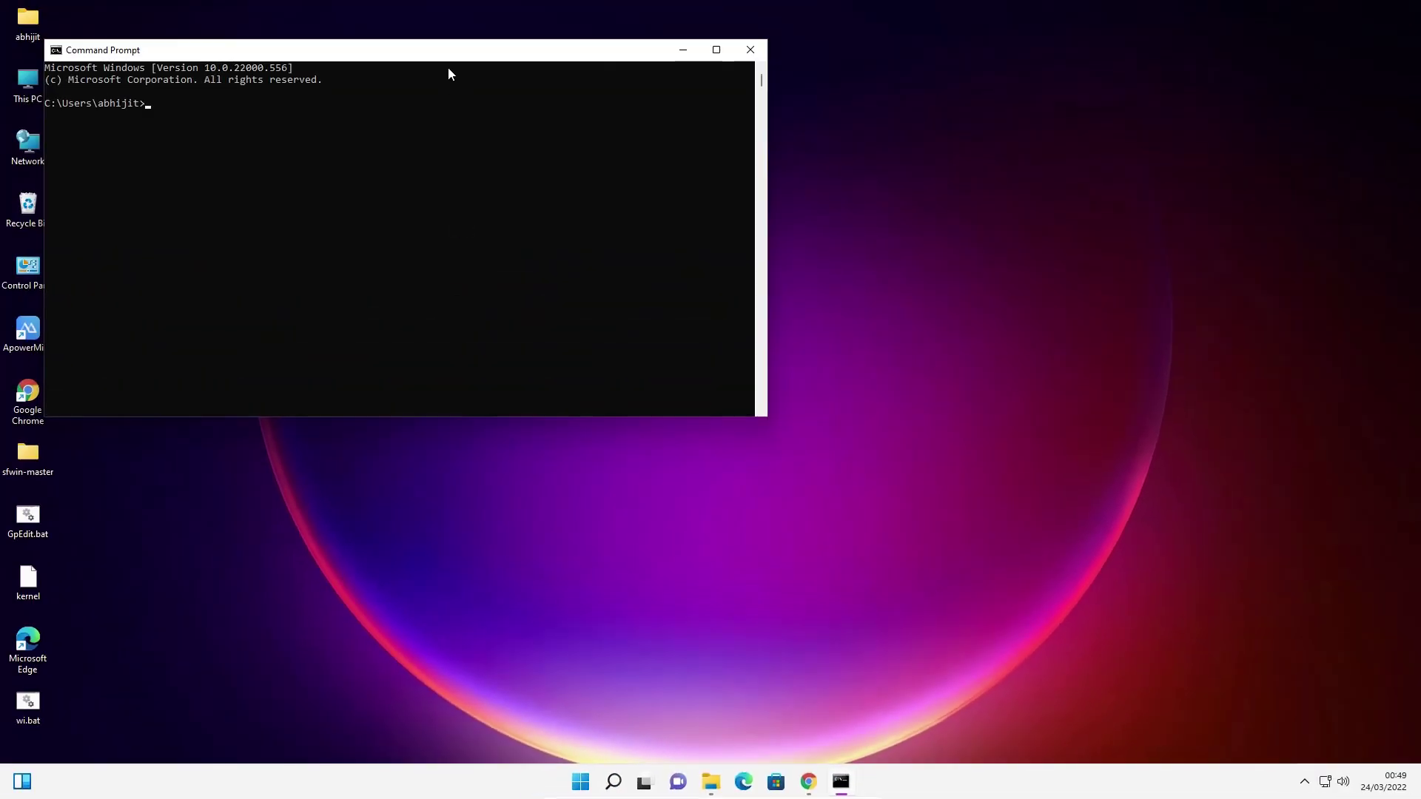
pyautogui.moveTo(447, 68); pyautogui.dragTo(723, 263)
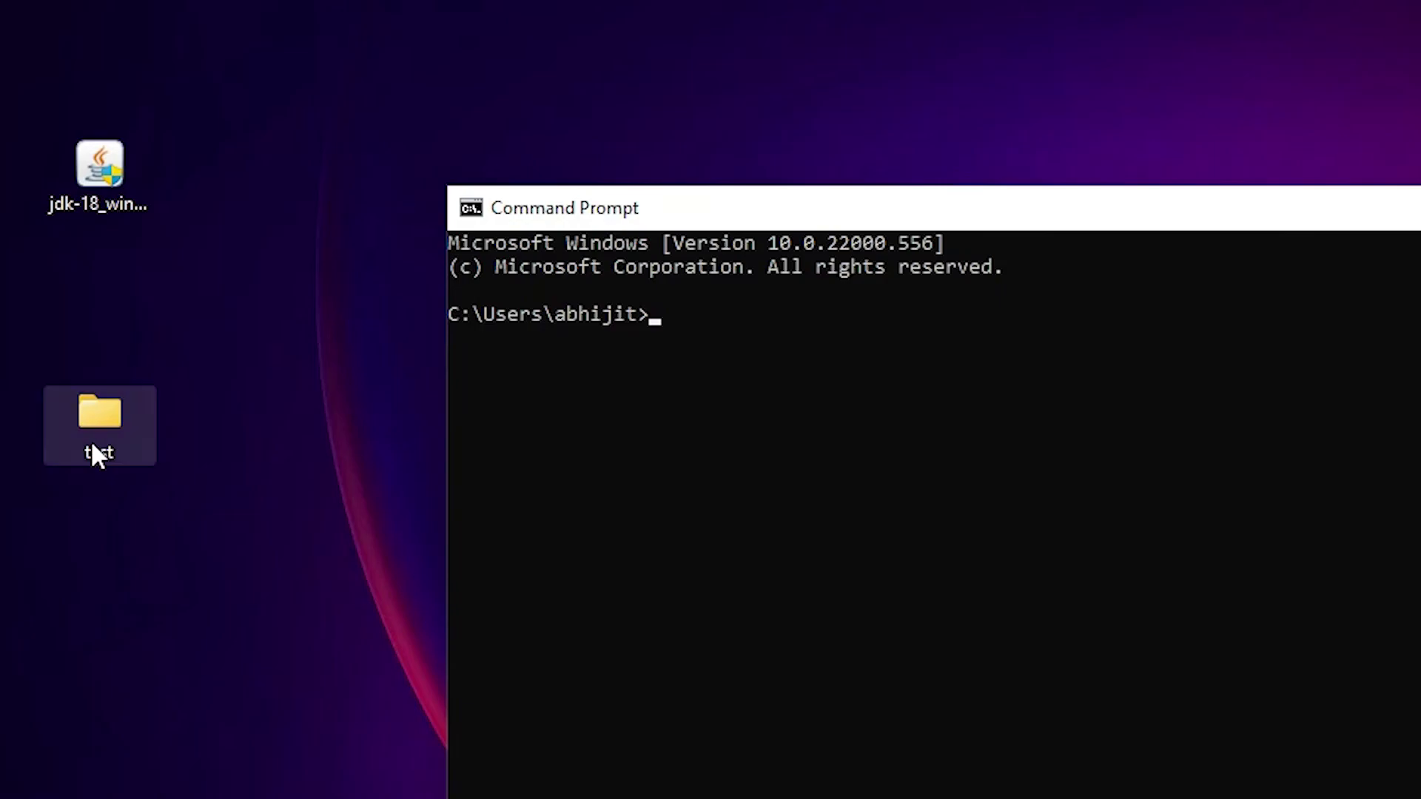
pyautogui.moveTo(821, 215); pyautogui.dragTo(959, 242)
# Change directory into the Desktop's test folder with cd.
pyautogui.write('cd')
pyautogui.moveTo(121, 392); pyautogui.dragTo(392, 460)
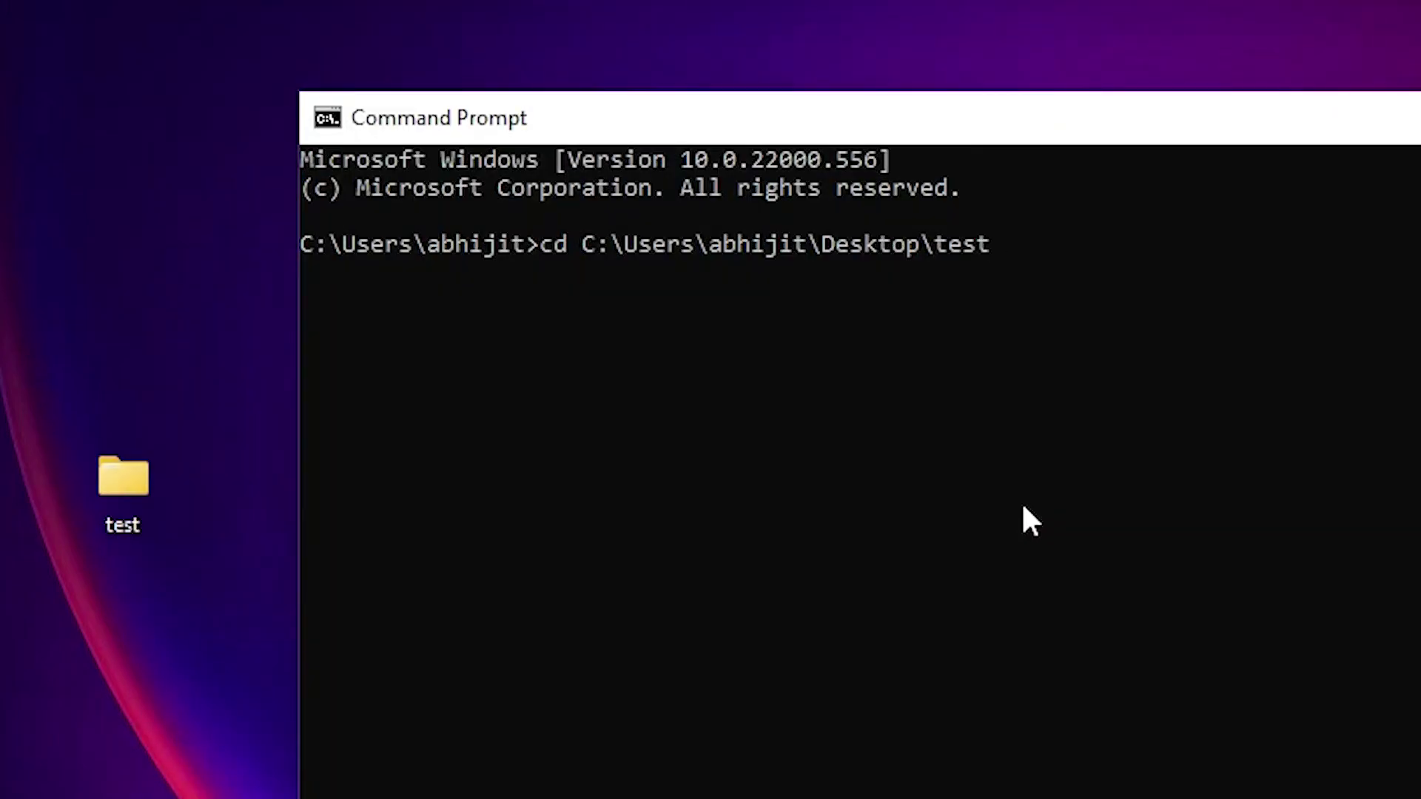
pyautogui.press('Return')
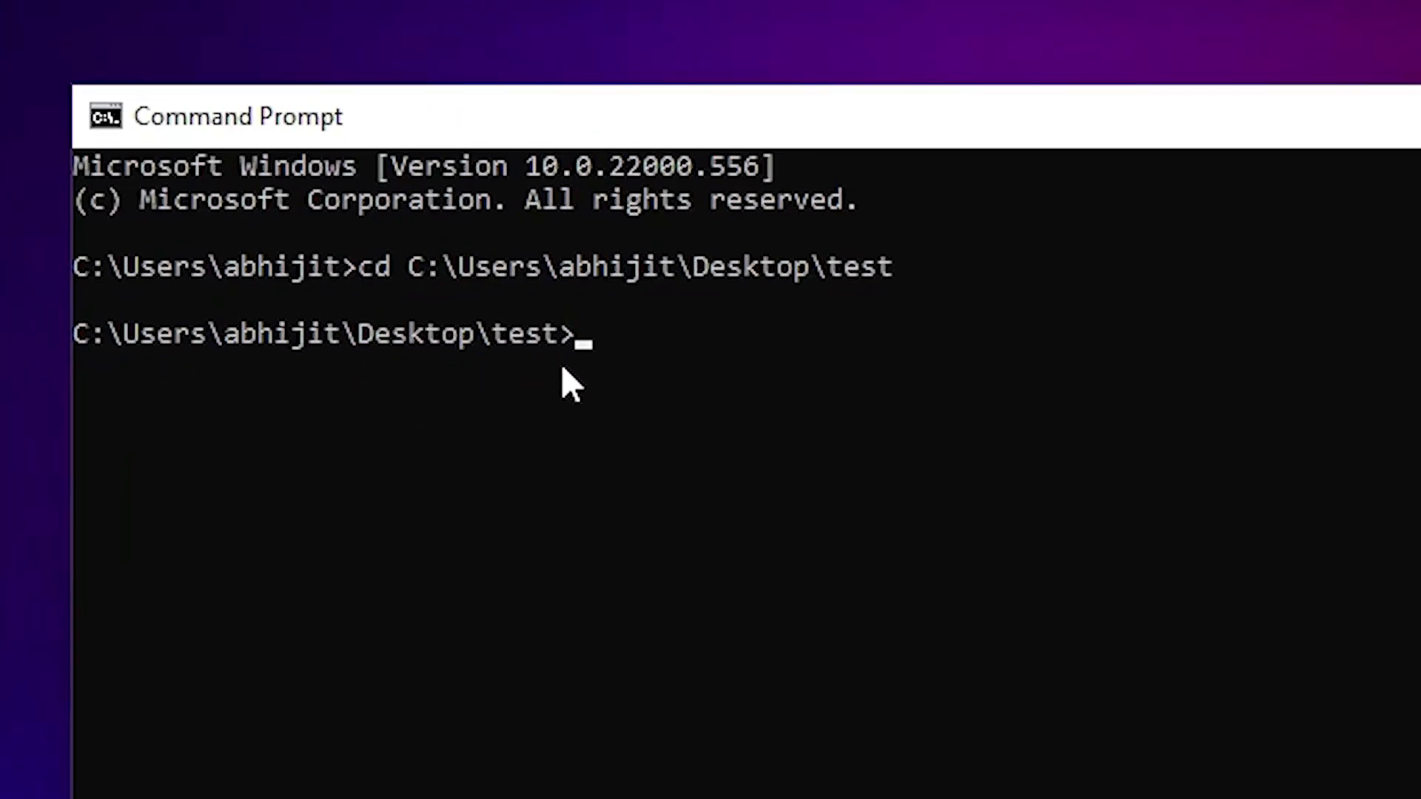
# Compile with javac Abhijit.java, then run java Abhijit to print Hello Java.
pyautogui.write('javac ')
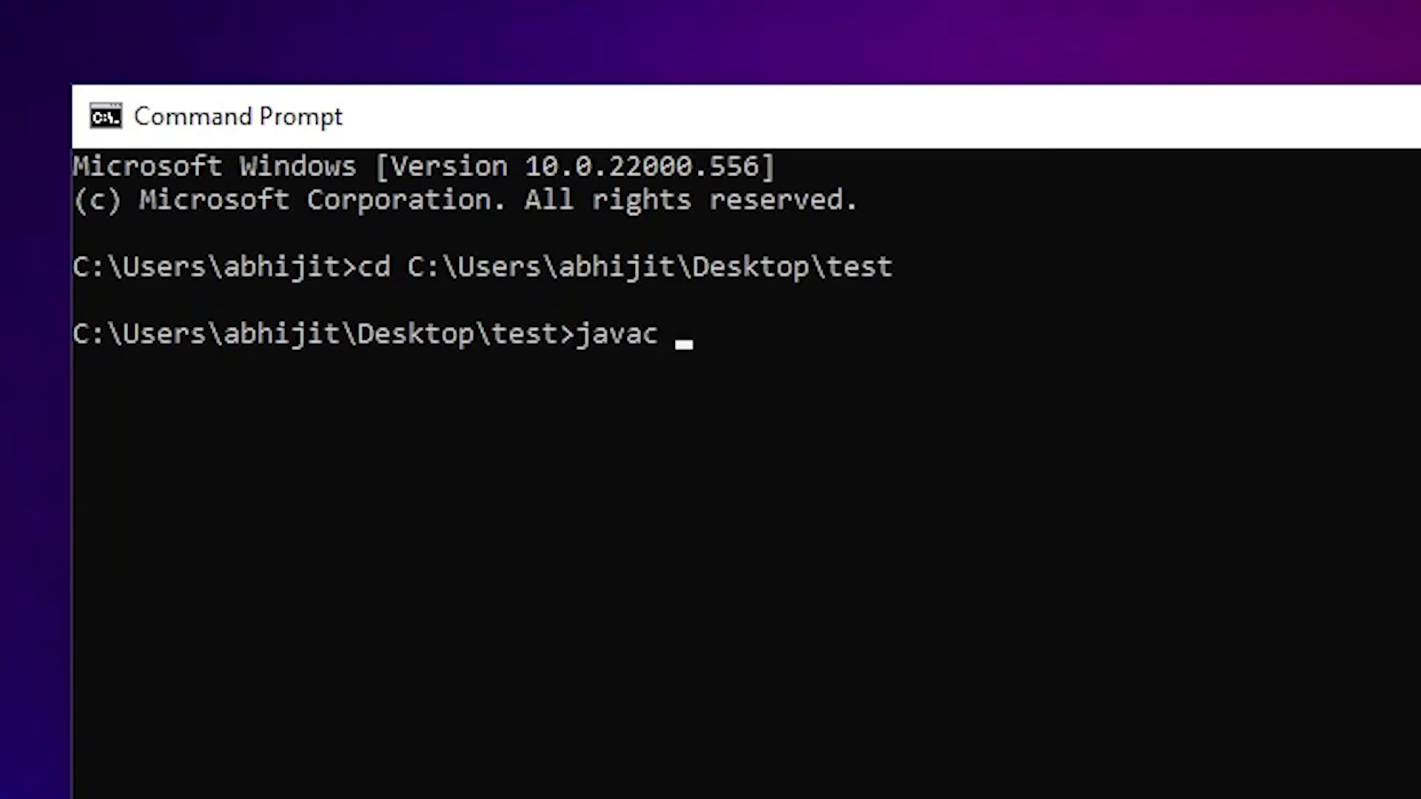
pyautogui.write('Abhijit.')
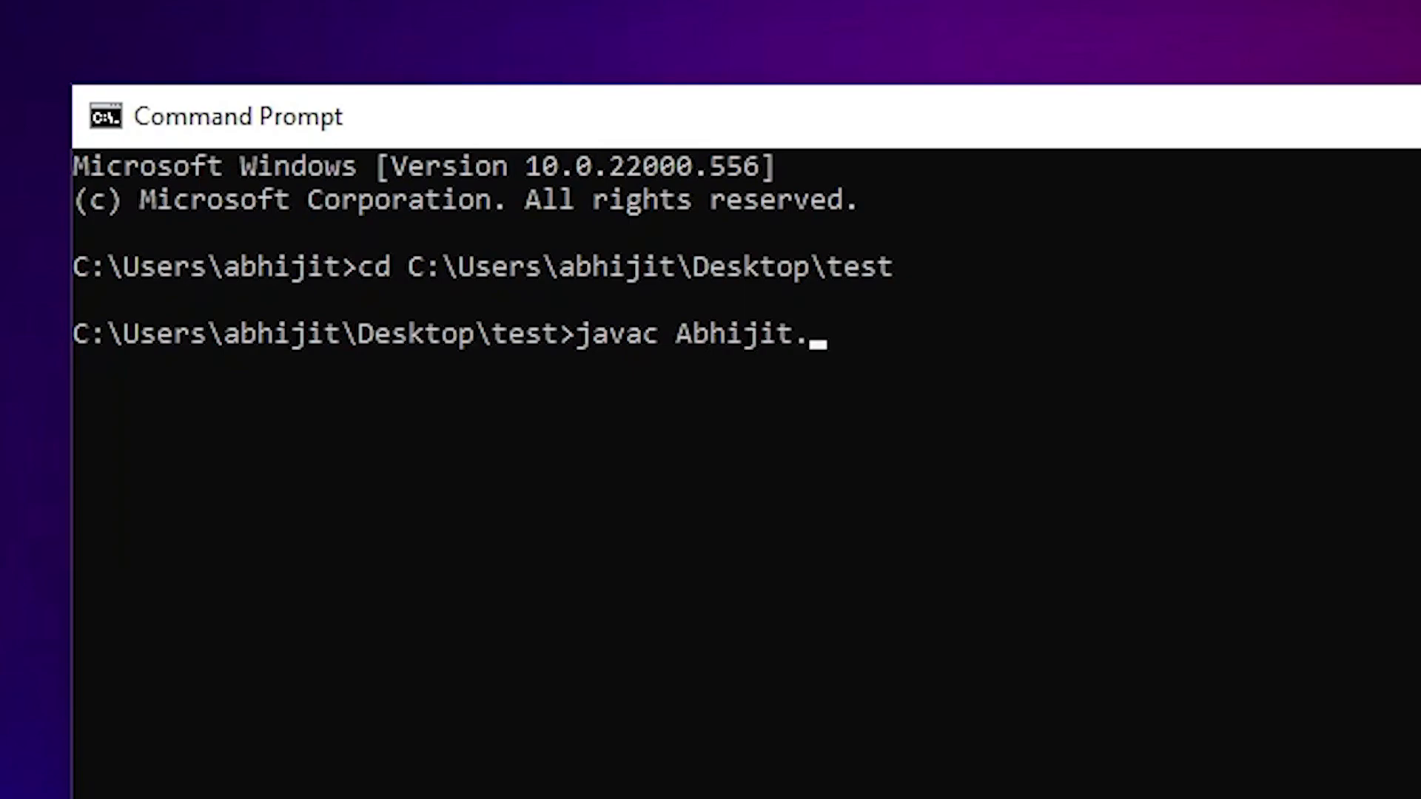
pyautogui.write('java')
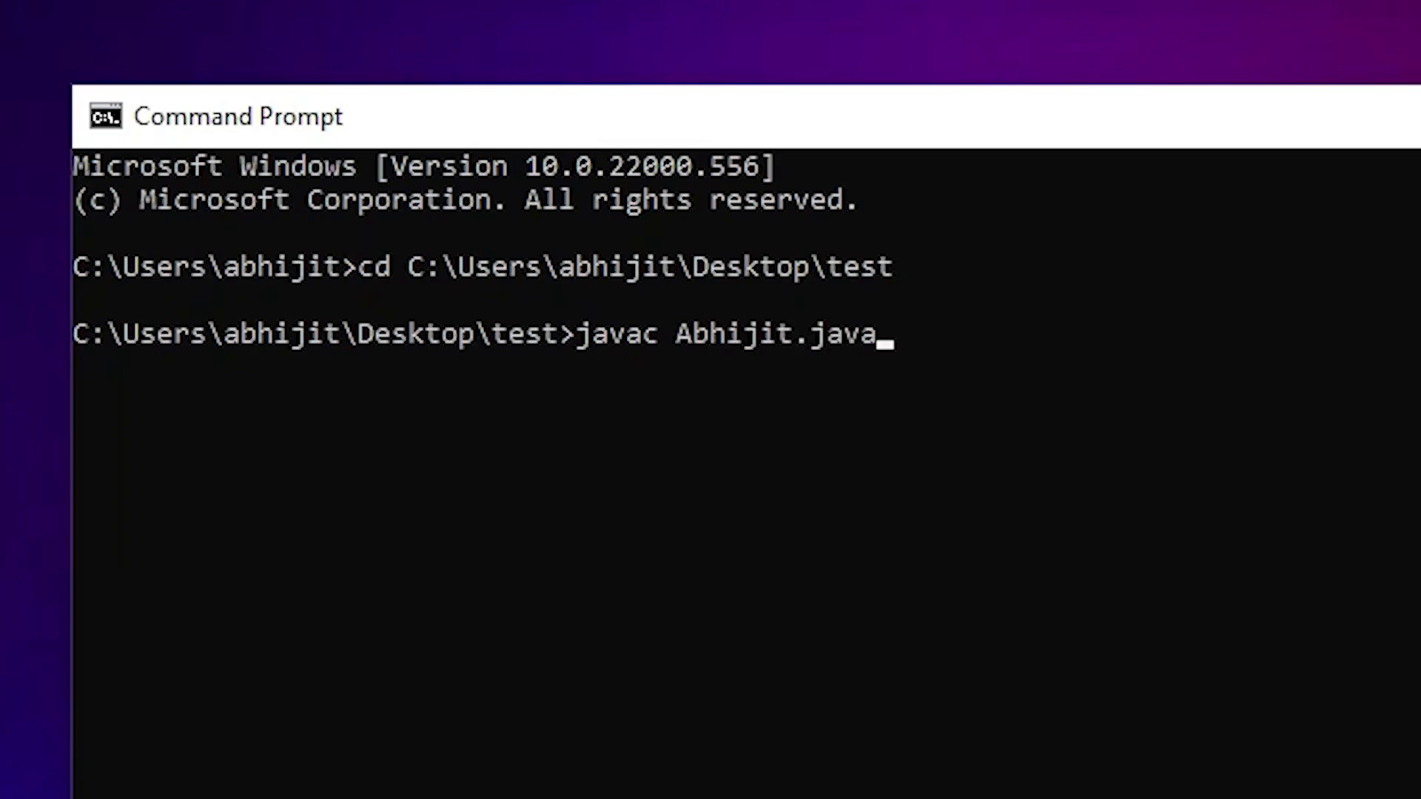
pyautogui.press('Return')
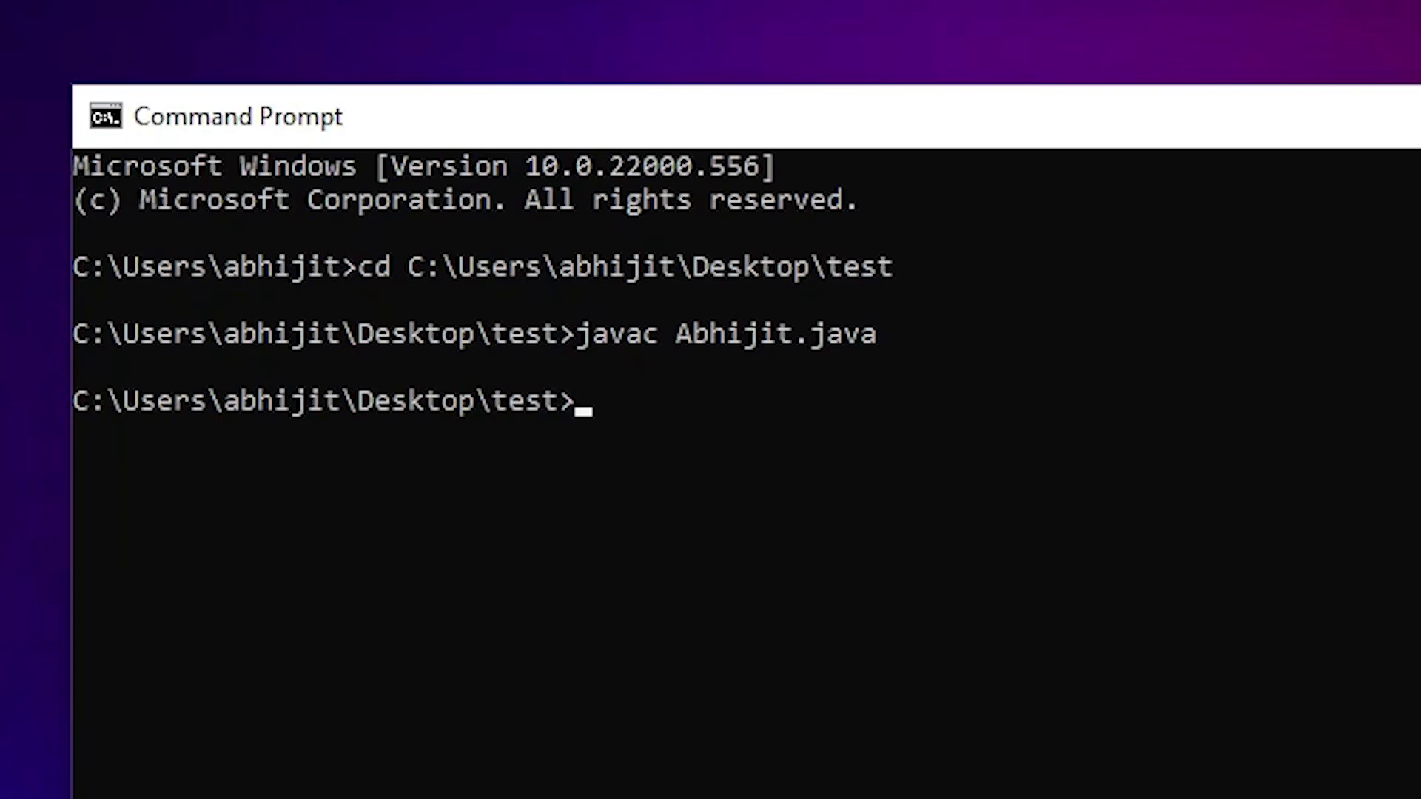
pyautogui.write('java')
pyautogui.write(' Abh')
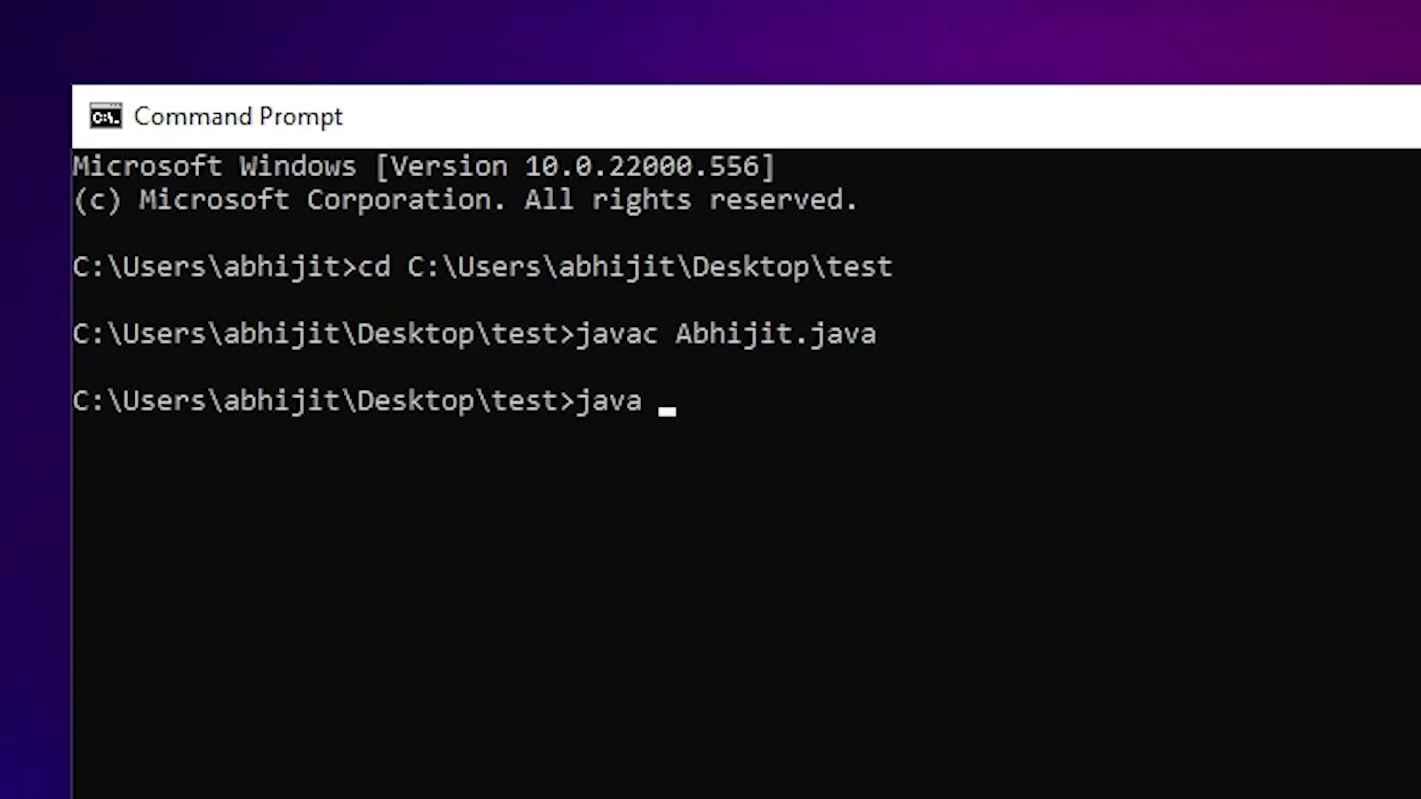
pyautogui.write('ijit')
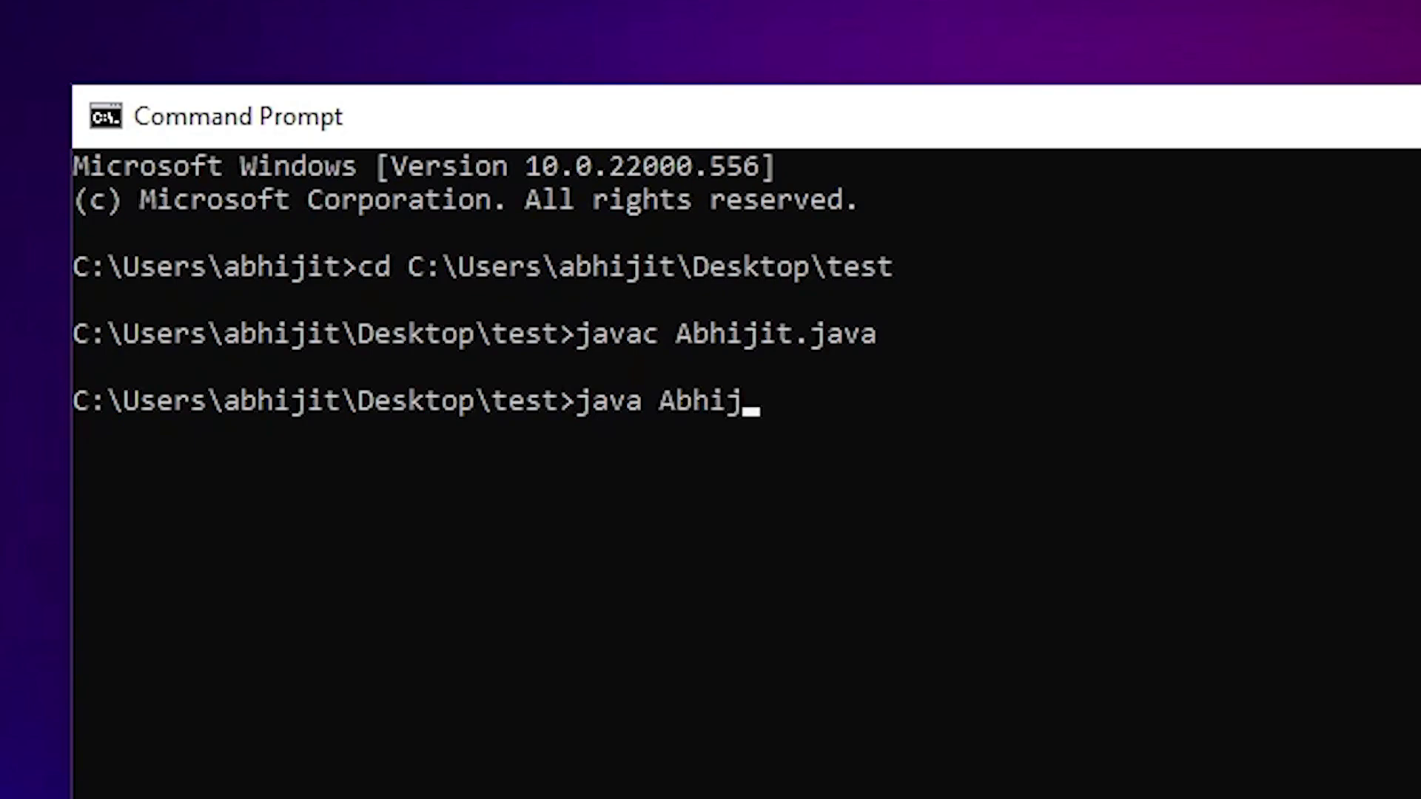
pyautogui.press('Return')
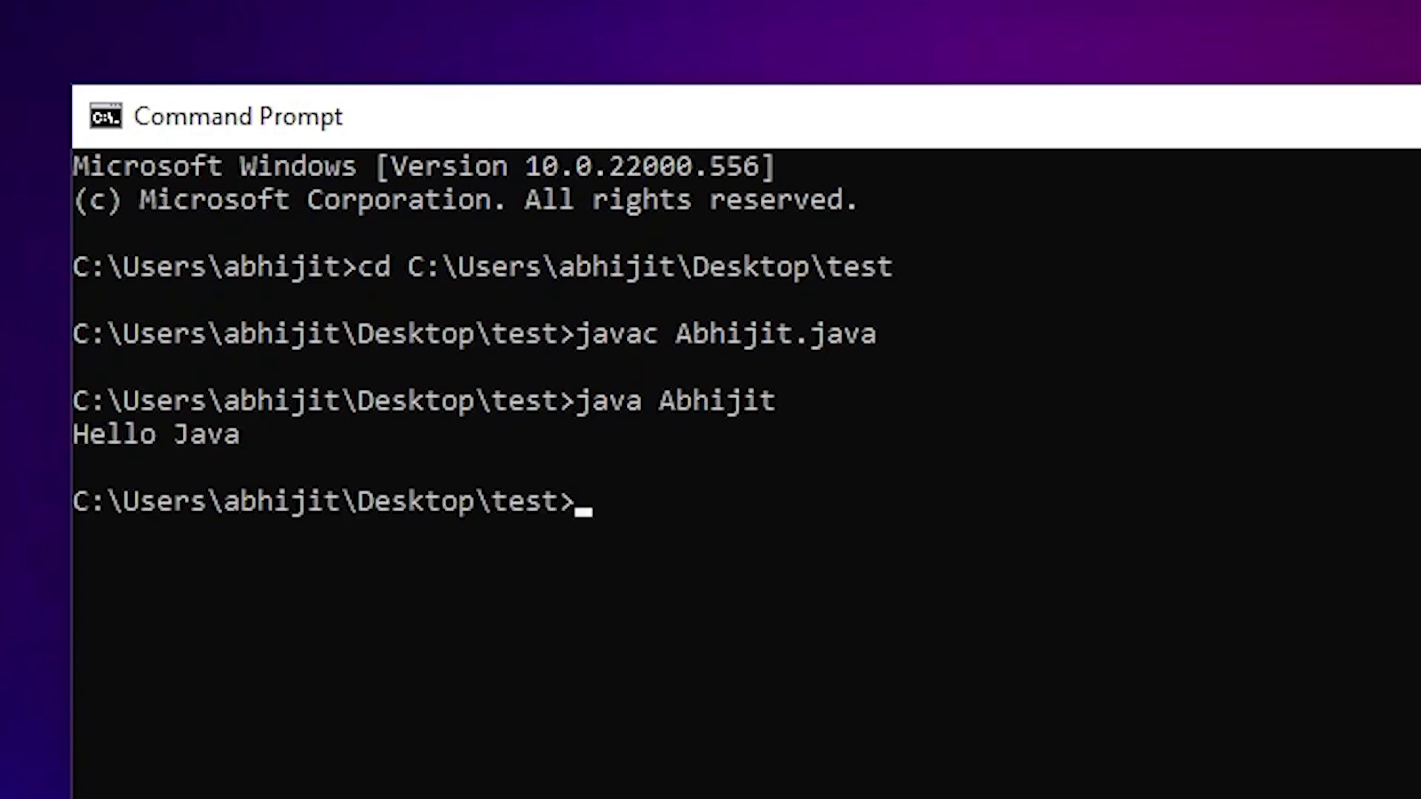